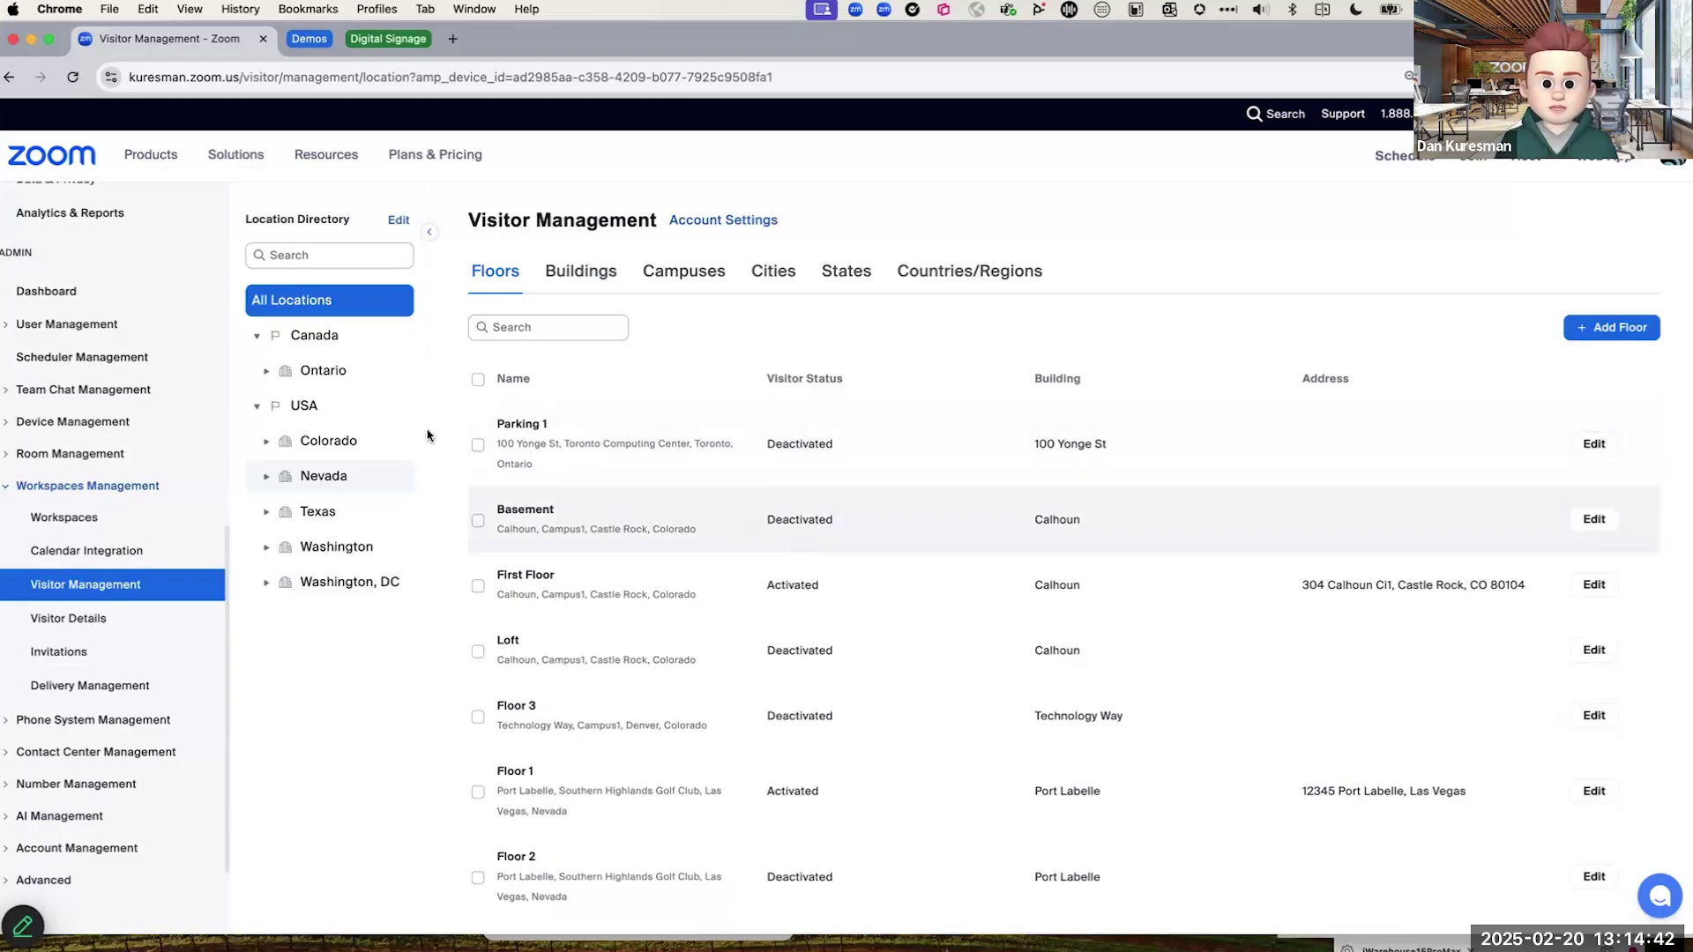
Step: Open the visitor management settings of Floor 1 in the Port Labelle building
left_click(302, 340)
left_click(311, 469)
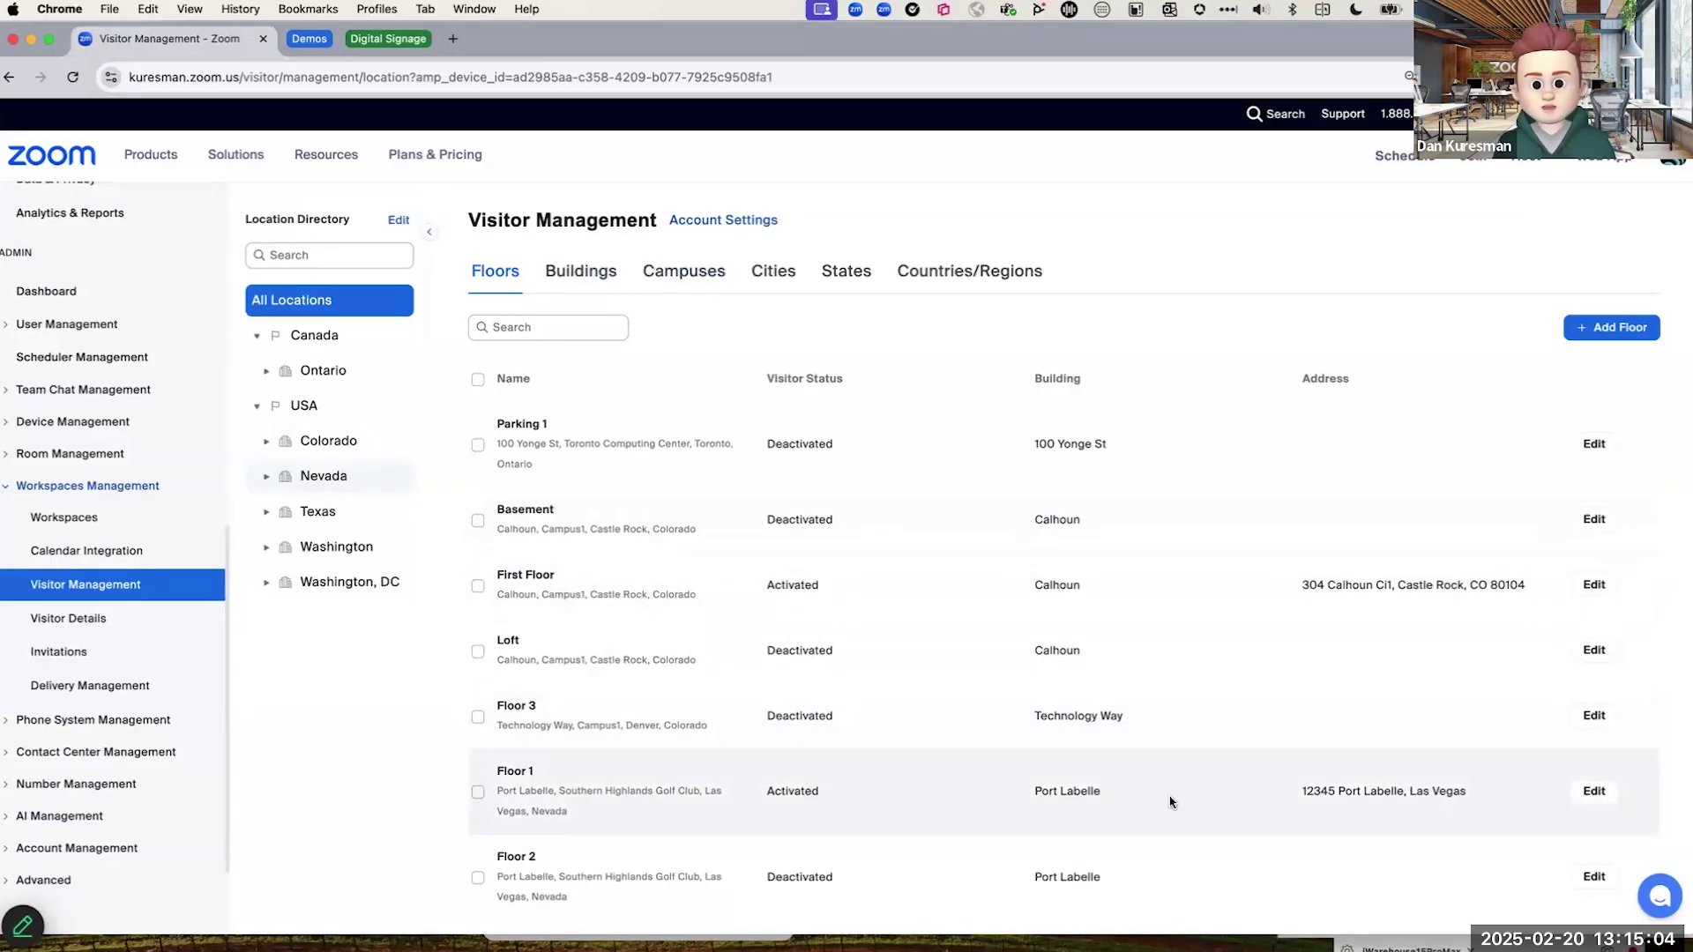
left_click(1597, 796)
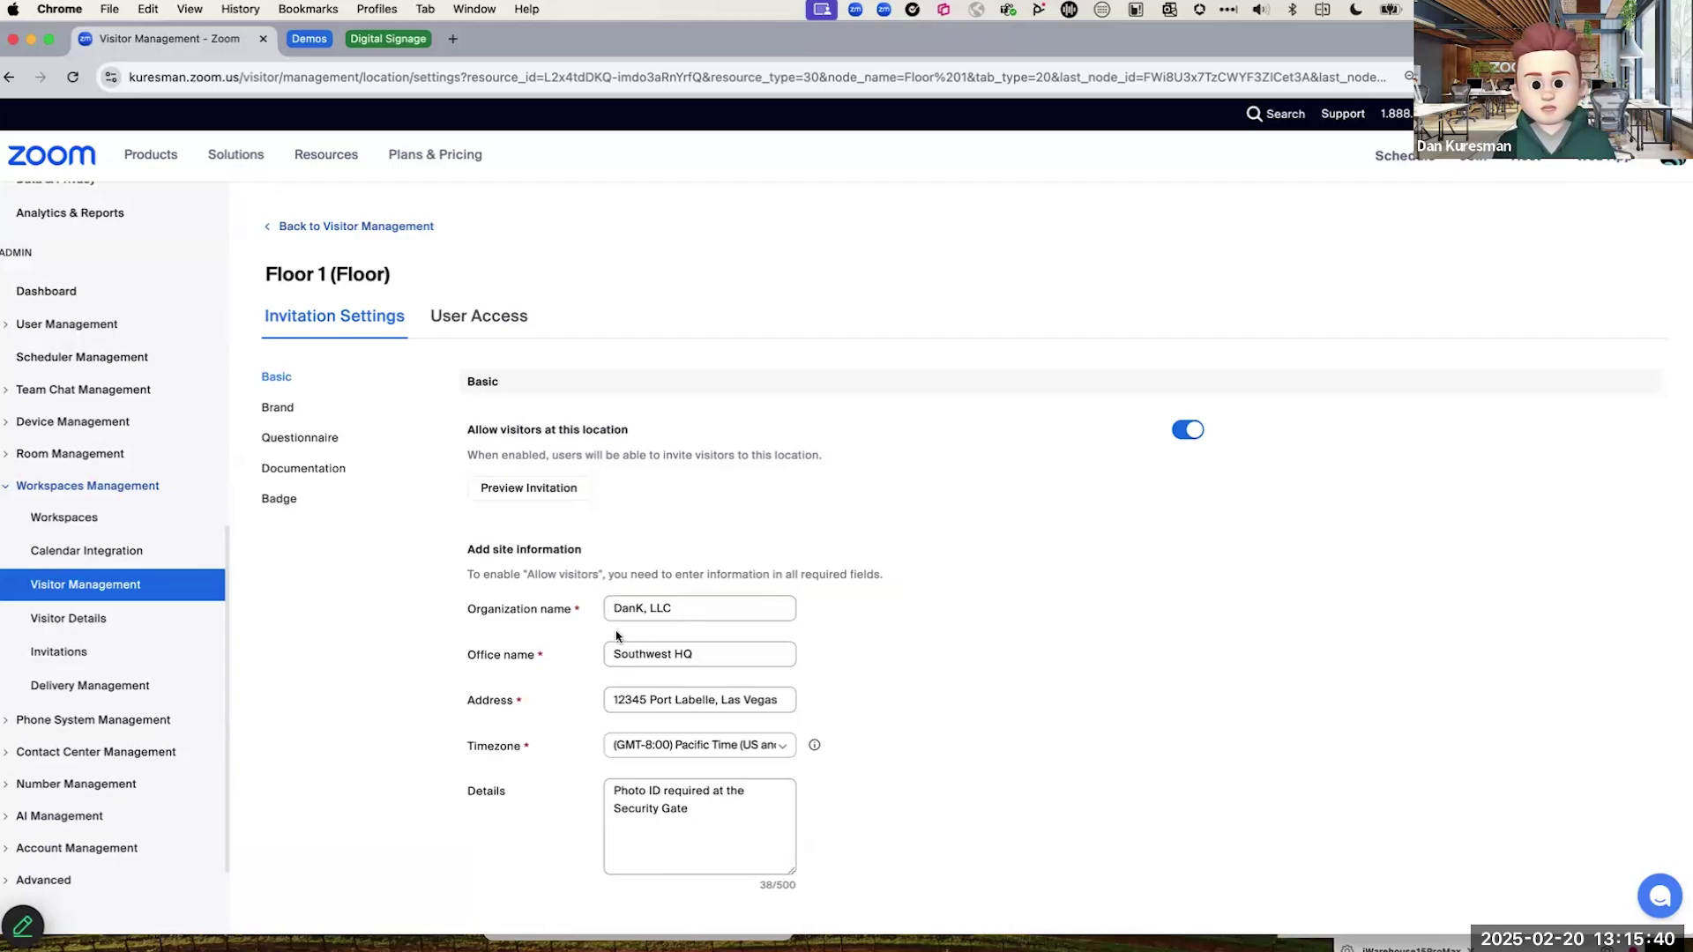
Step: Examine Floor 1's site information, required visitor information, check-in and host notification options, and brand settings
left_click(689, 609)
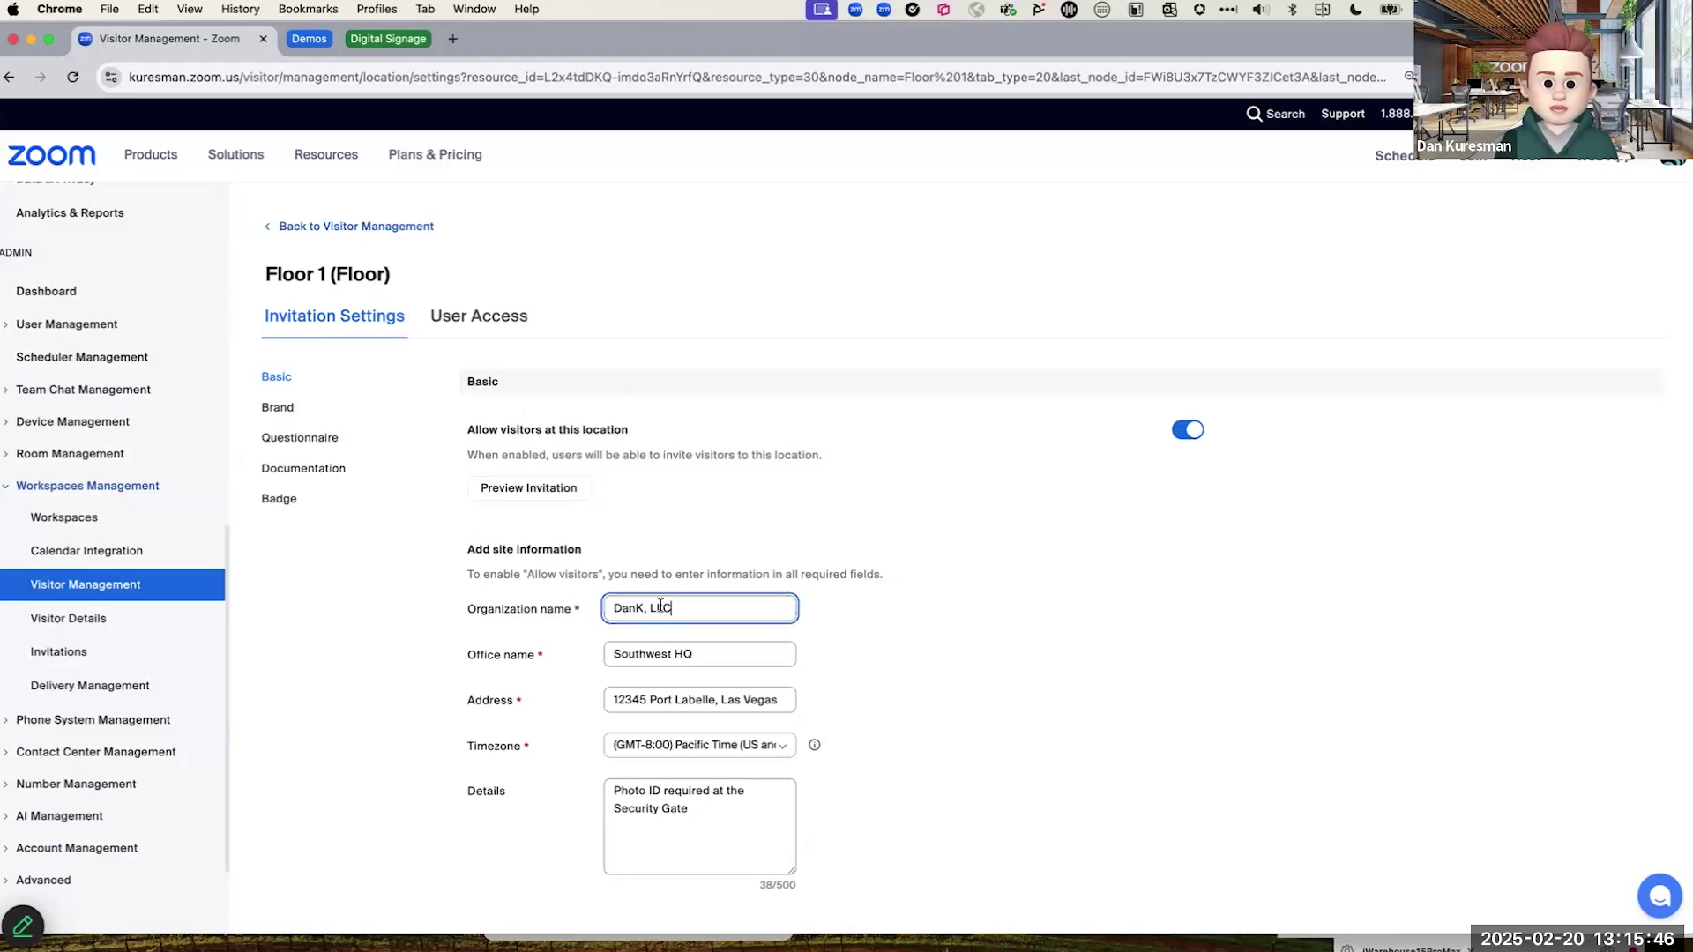
left_click(575, 633)
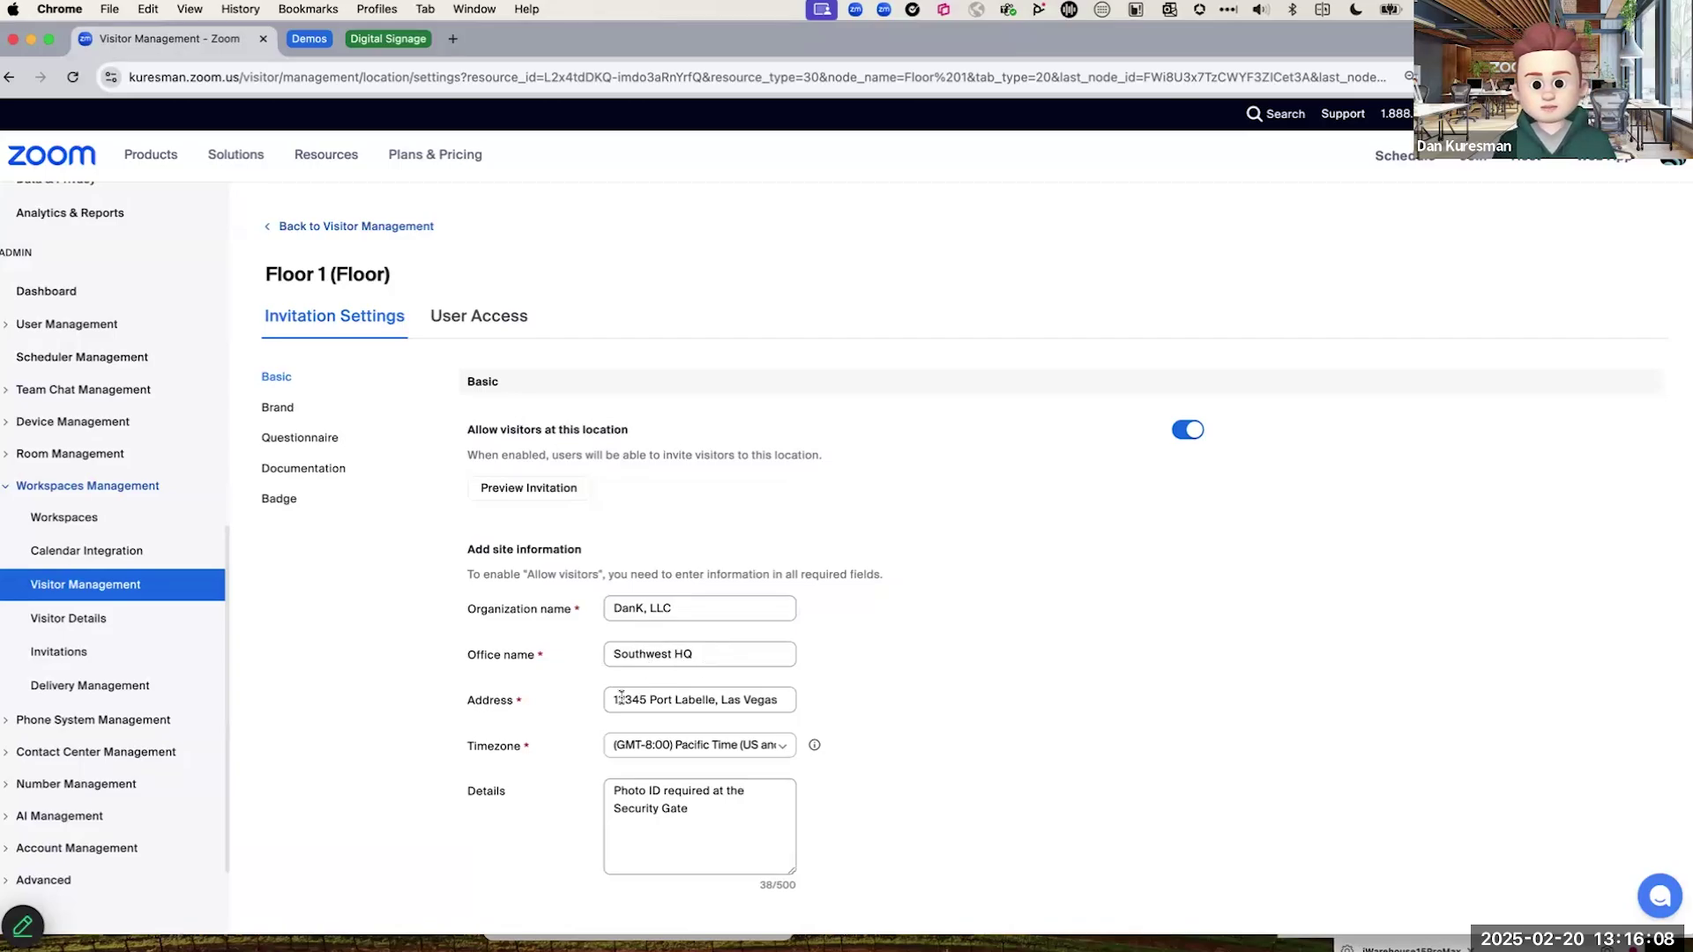
left_click_drag(615, 699, 828, 705)
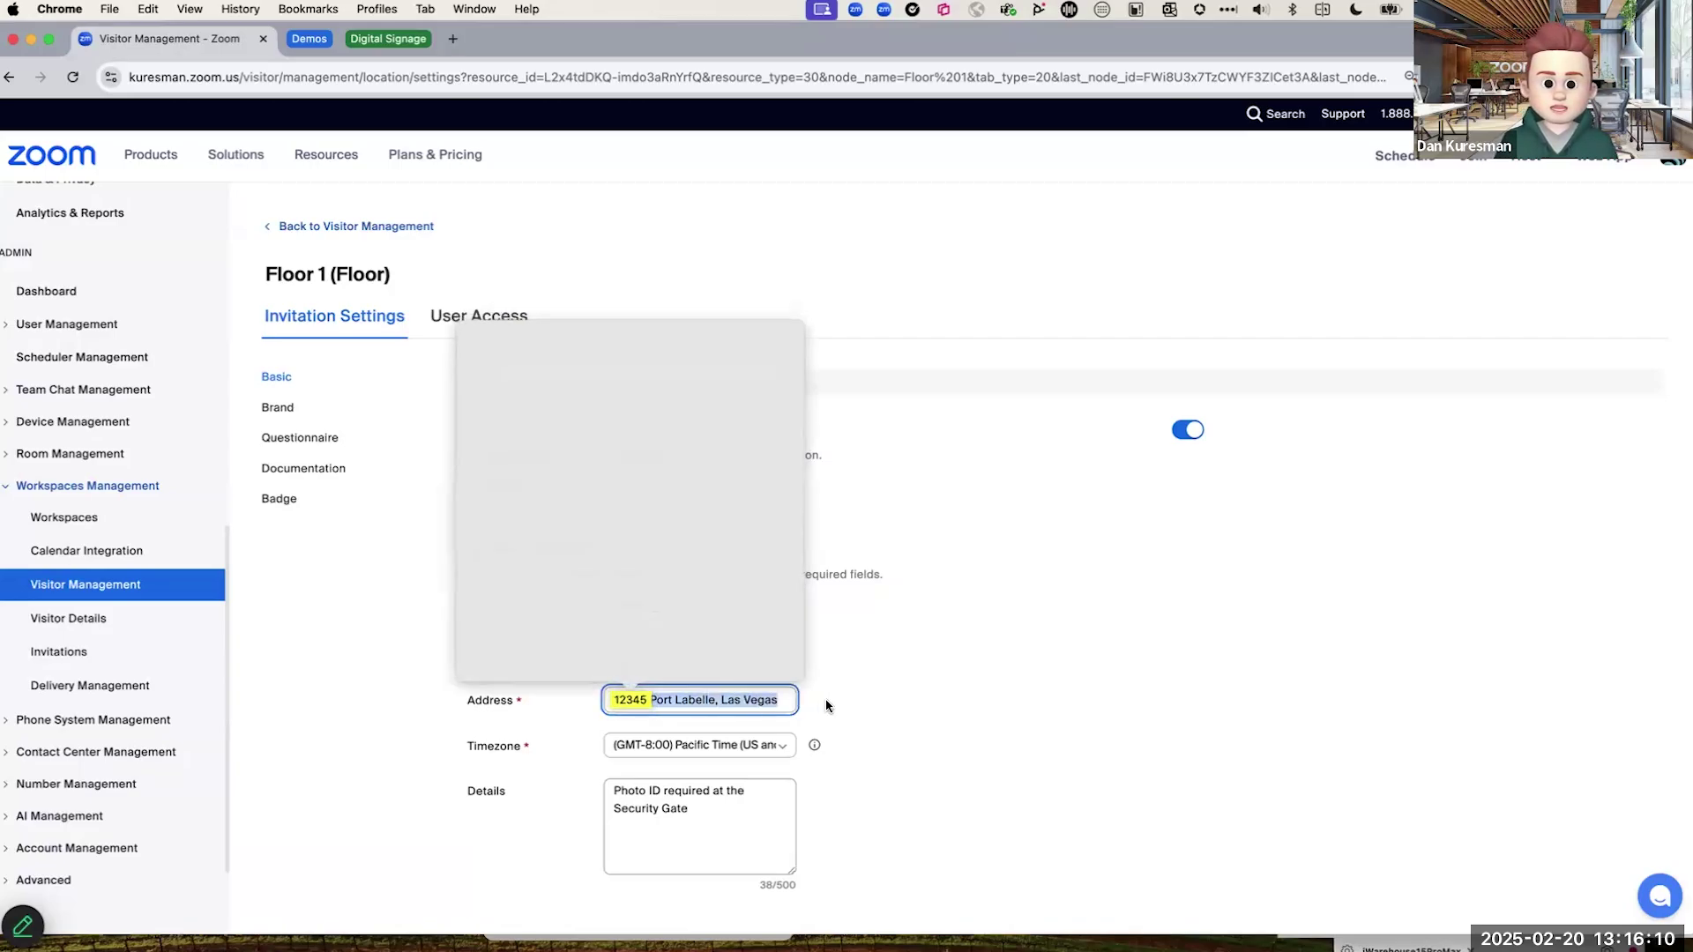
left_click(827, 706)
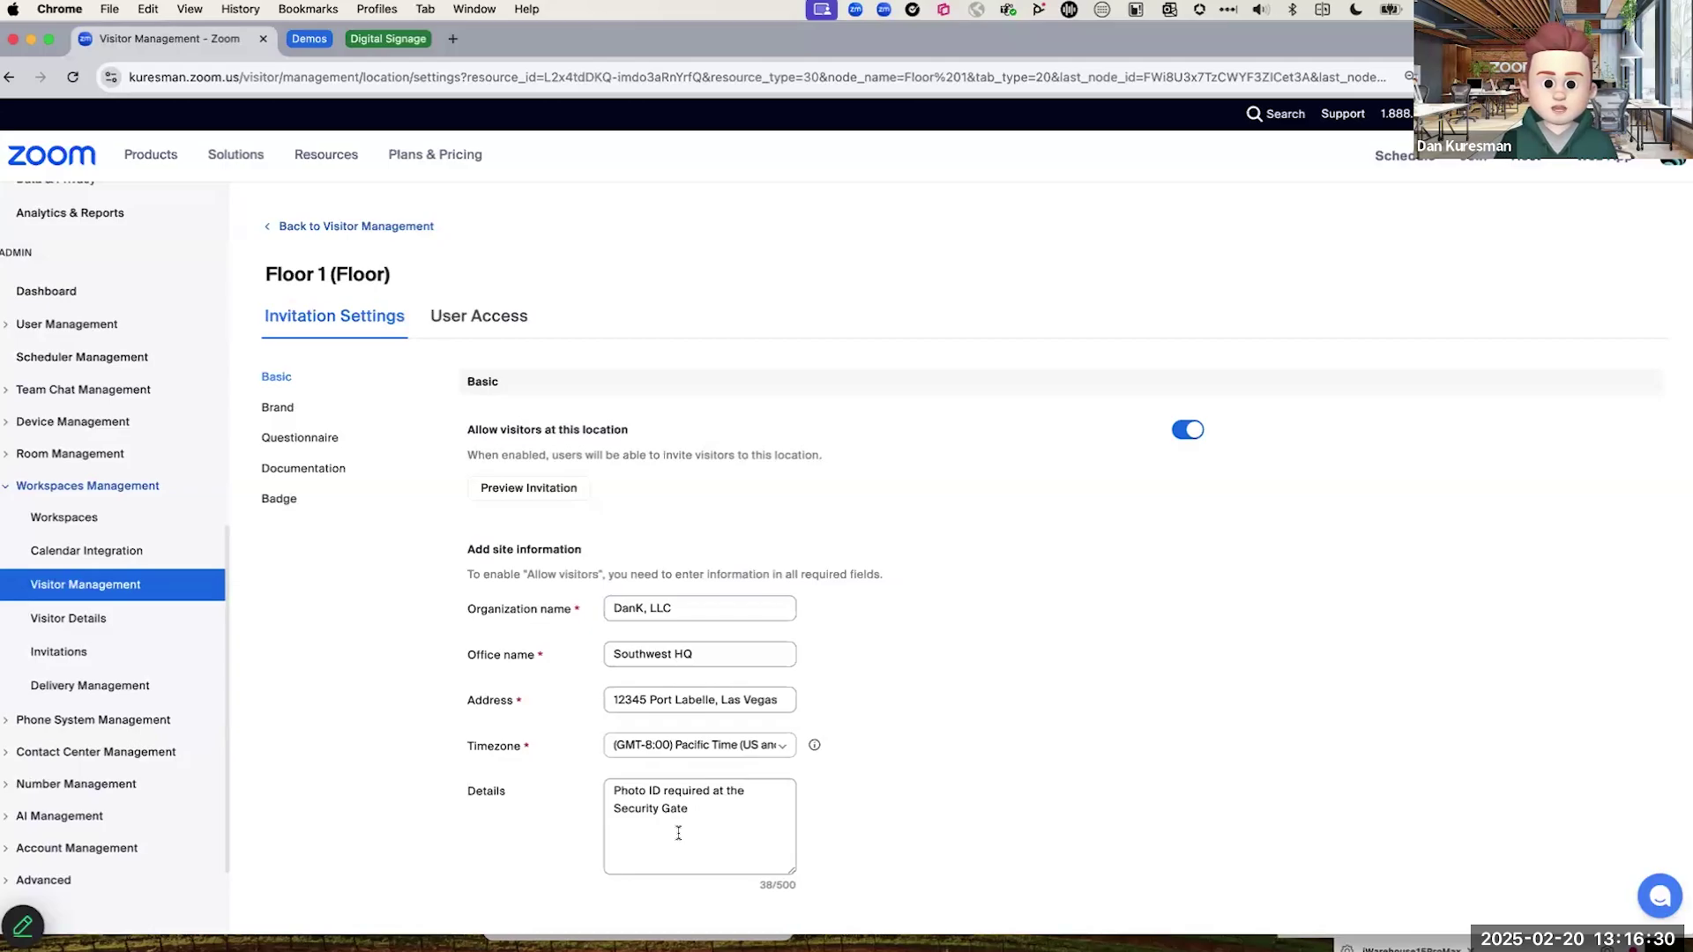
scroll(1001, 794, "down", 5)
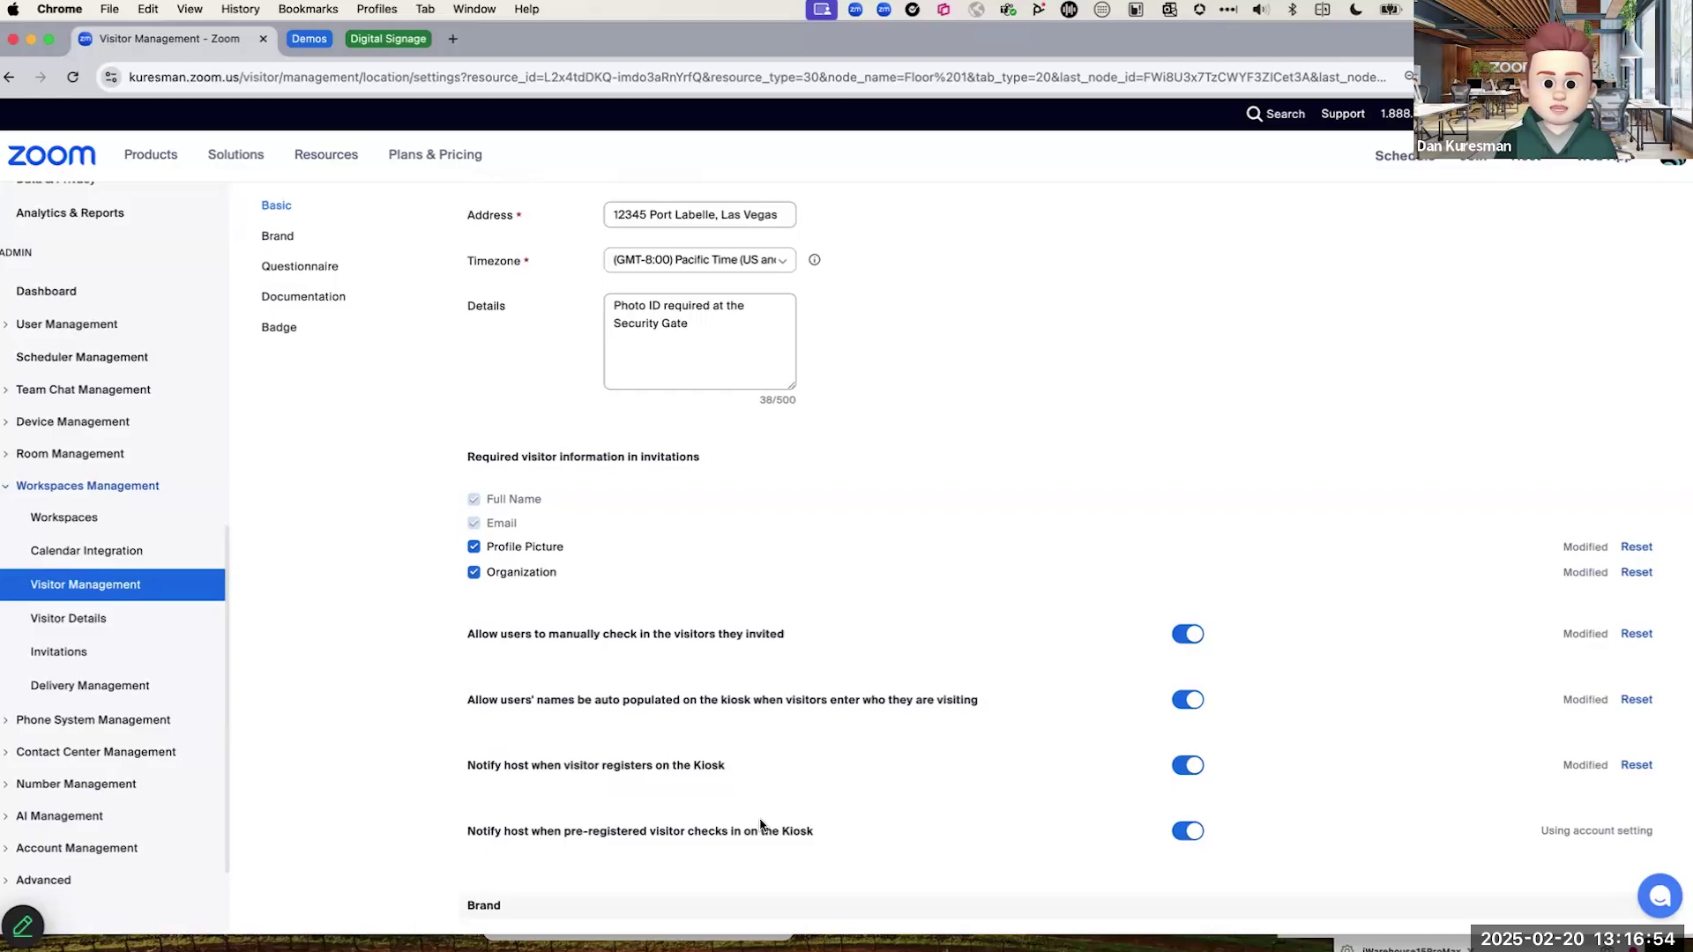
scroll(760, 824, "down", 5)
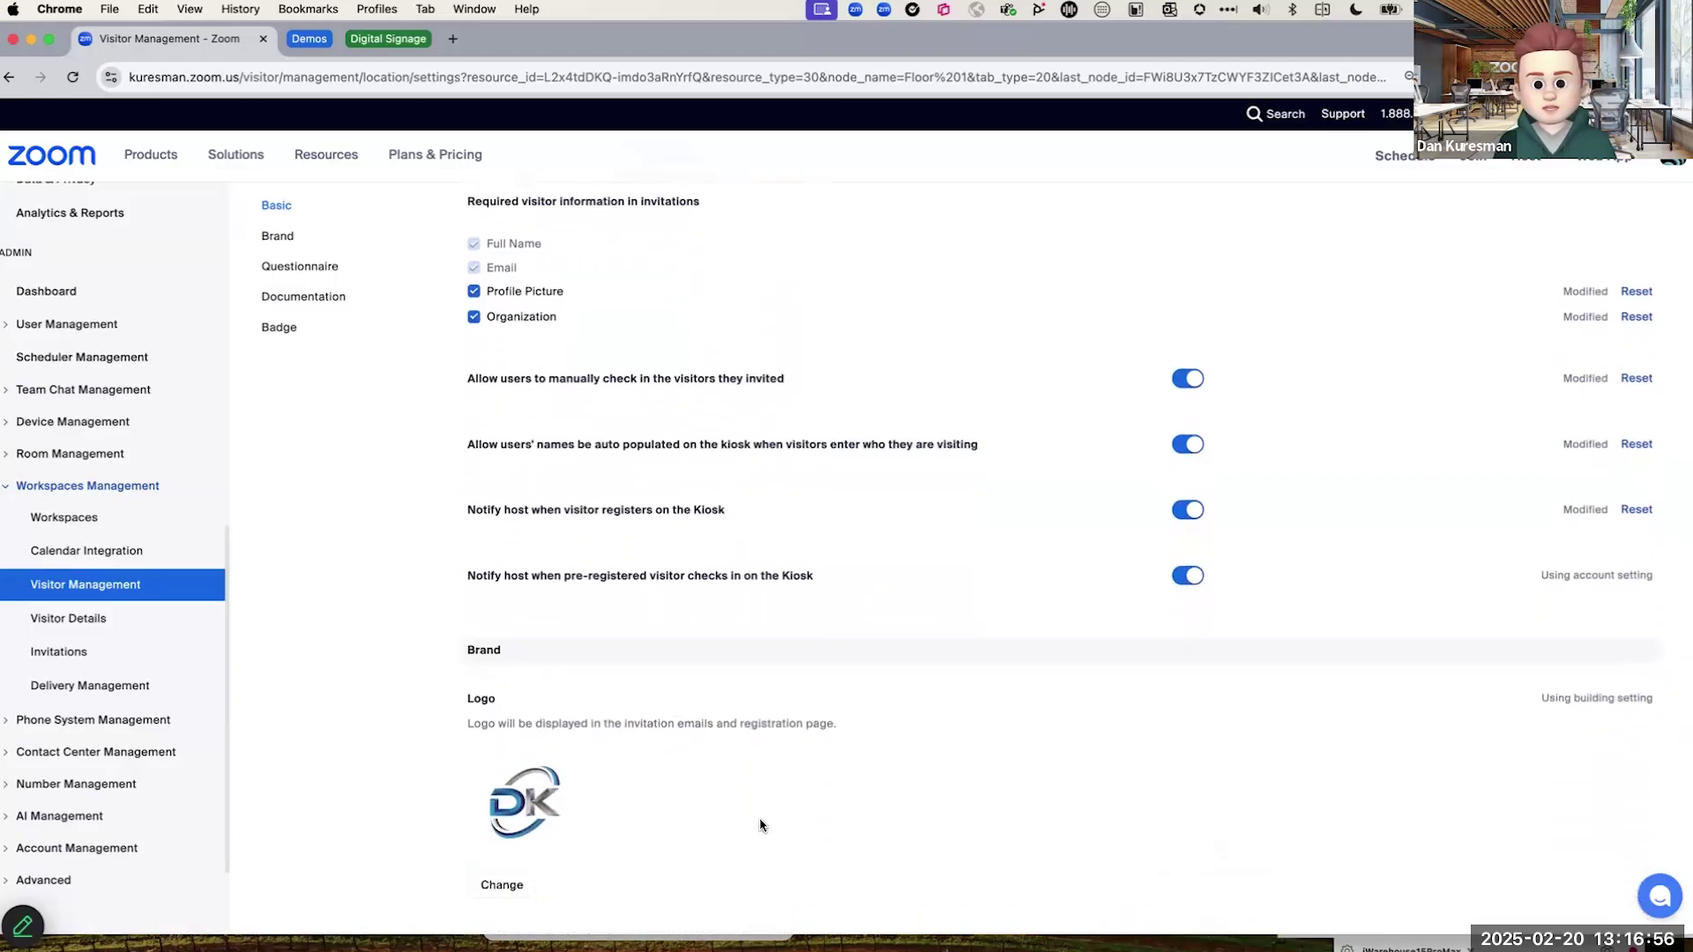
scroll(760, 824, "down", 5)
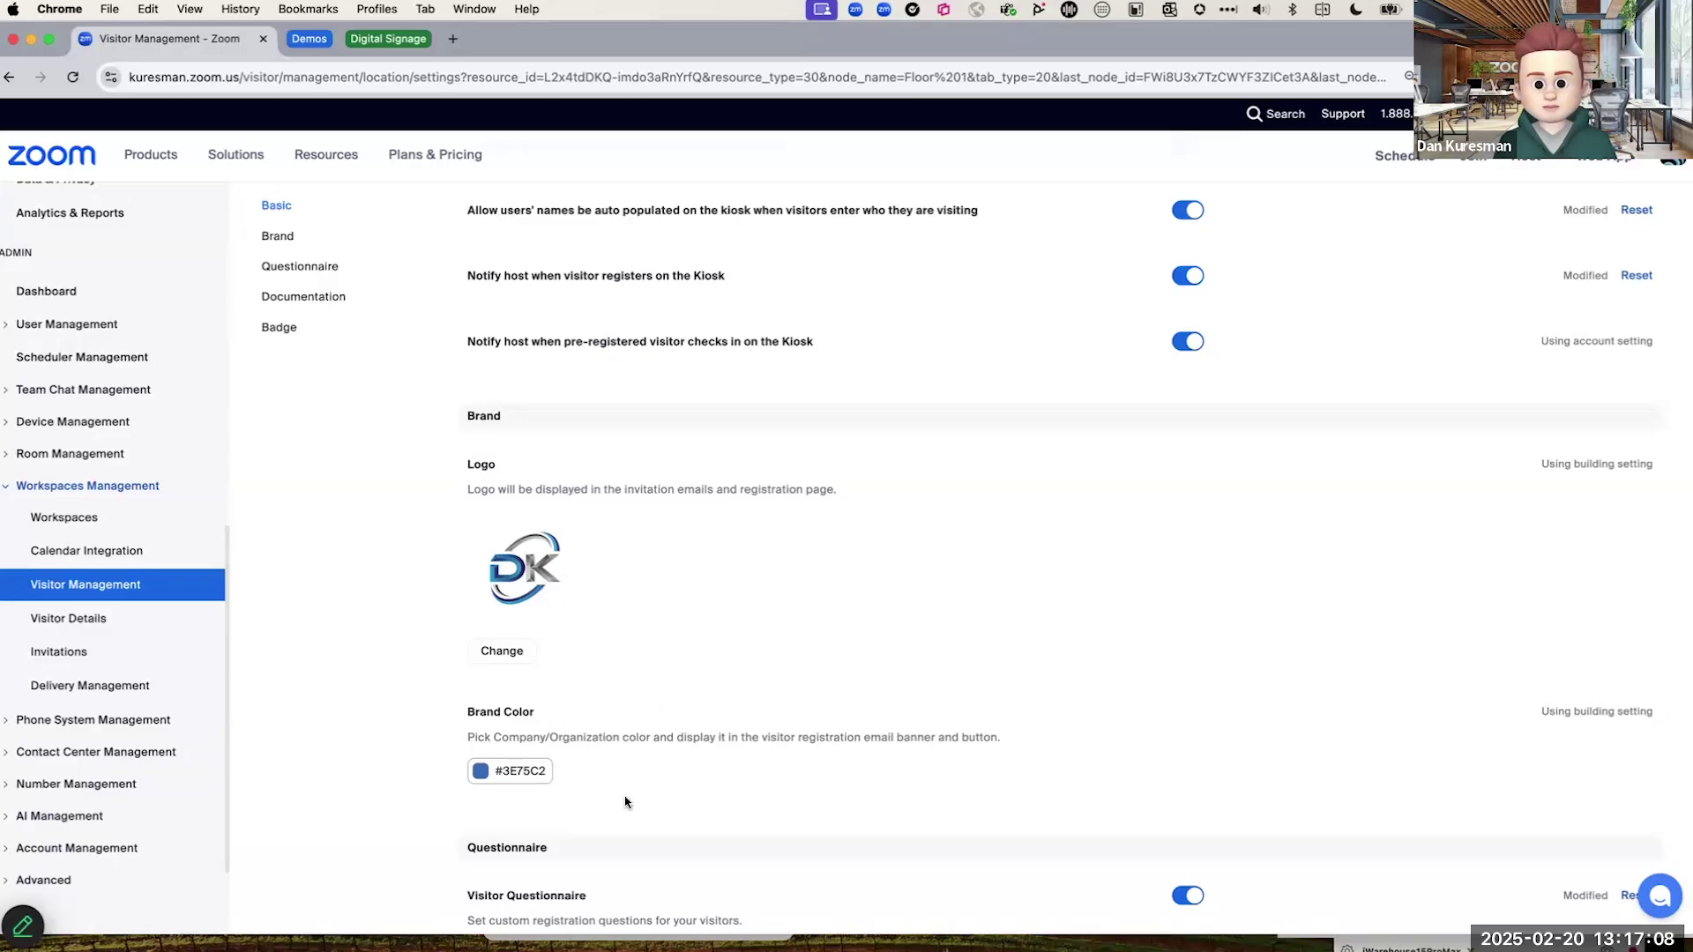
scroll(626, 803, "down", 5)
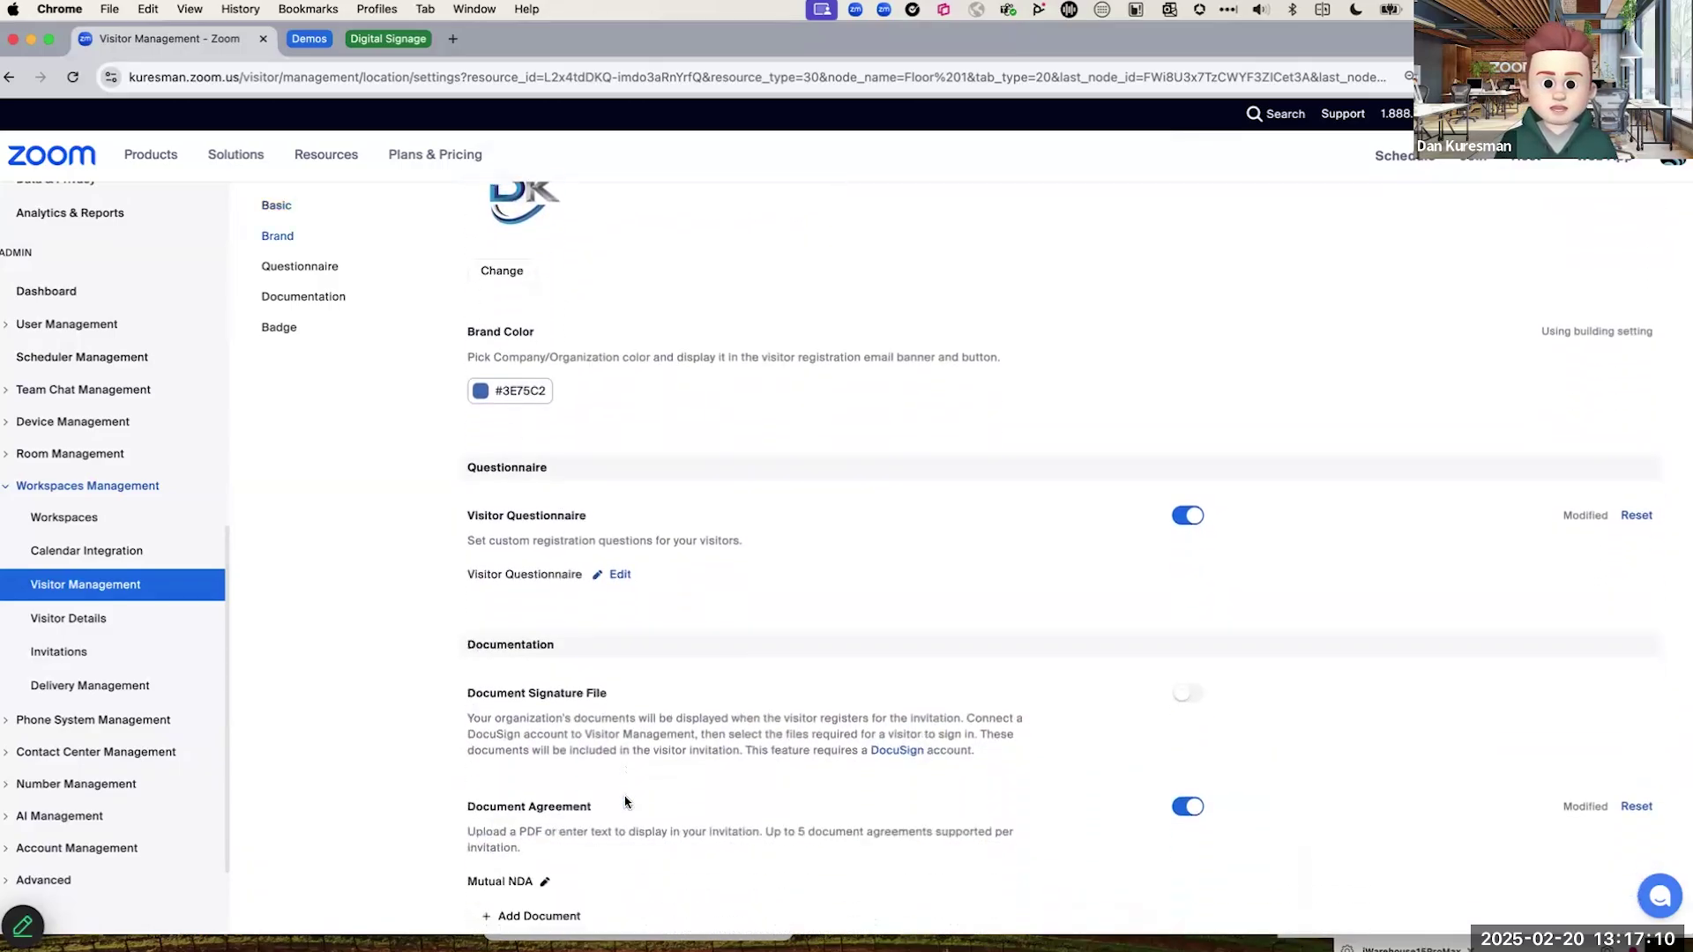
Step: View the Visitor Questionnaire's questions and available answer types, and close it without saving
scroll(626, 803, "down", 1)
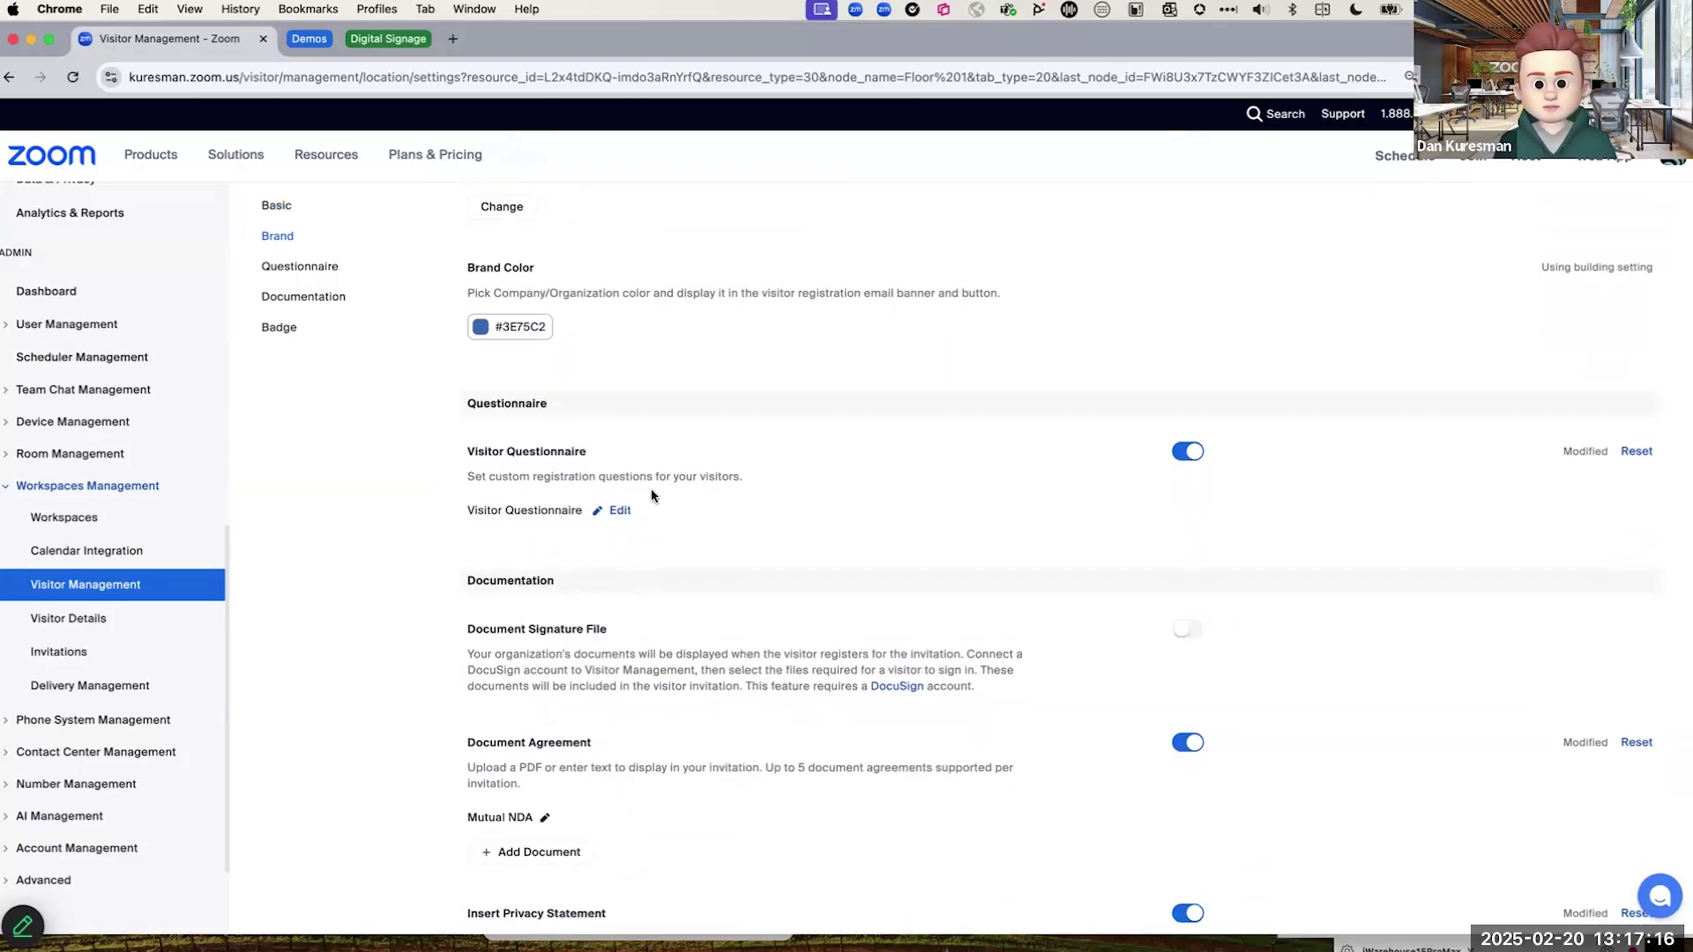
left_click(619, 512)
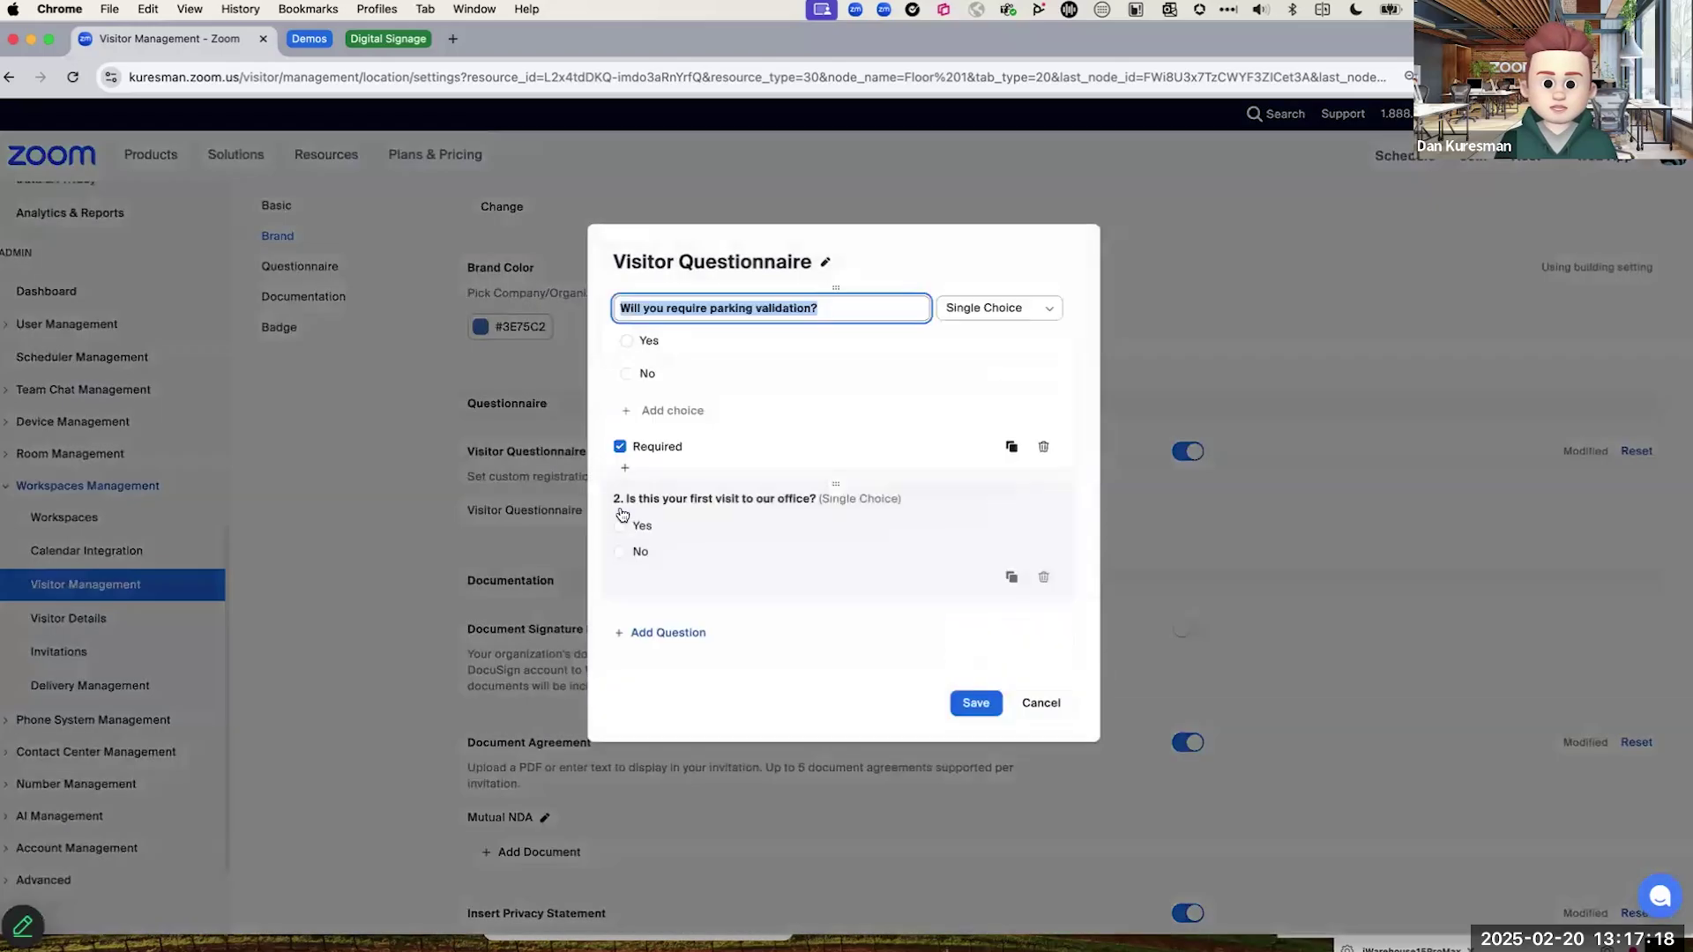
left_click(1020, 315)
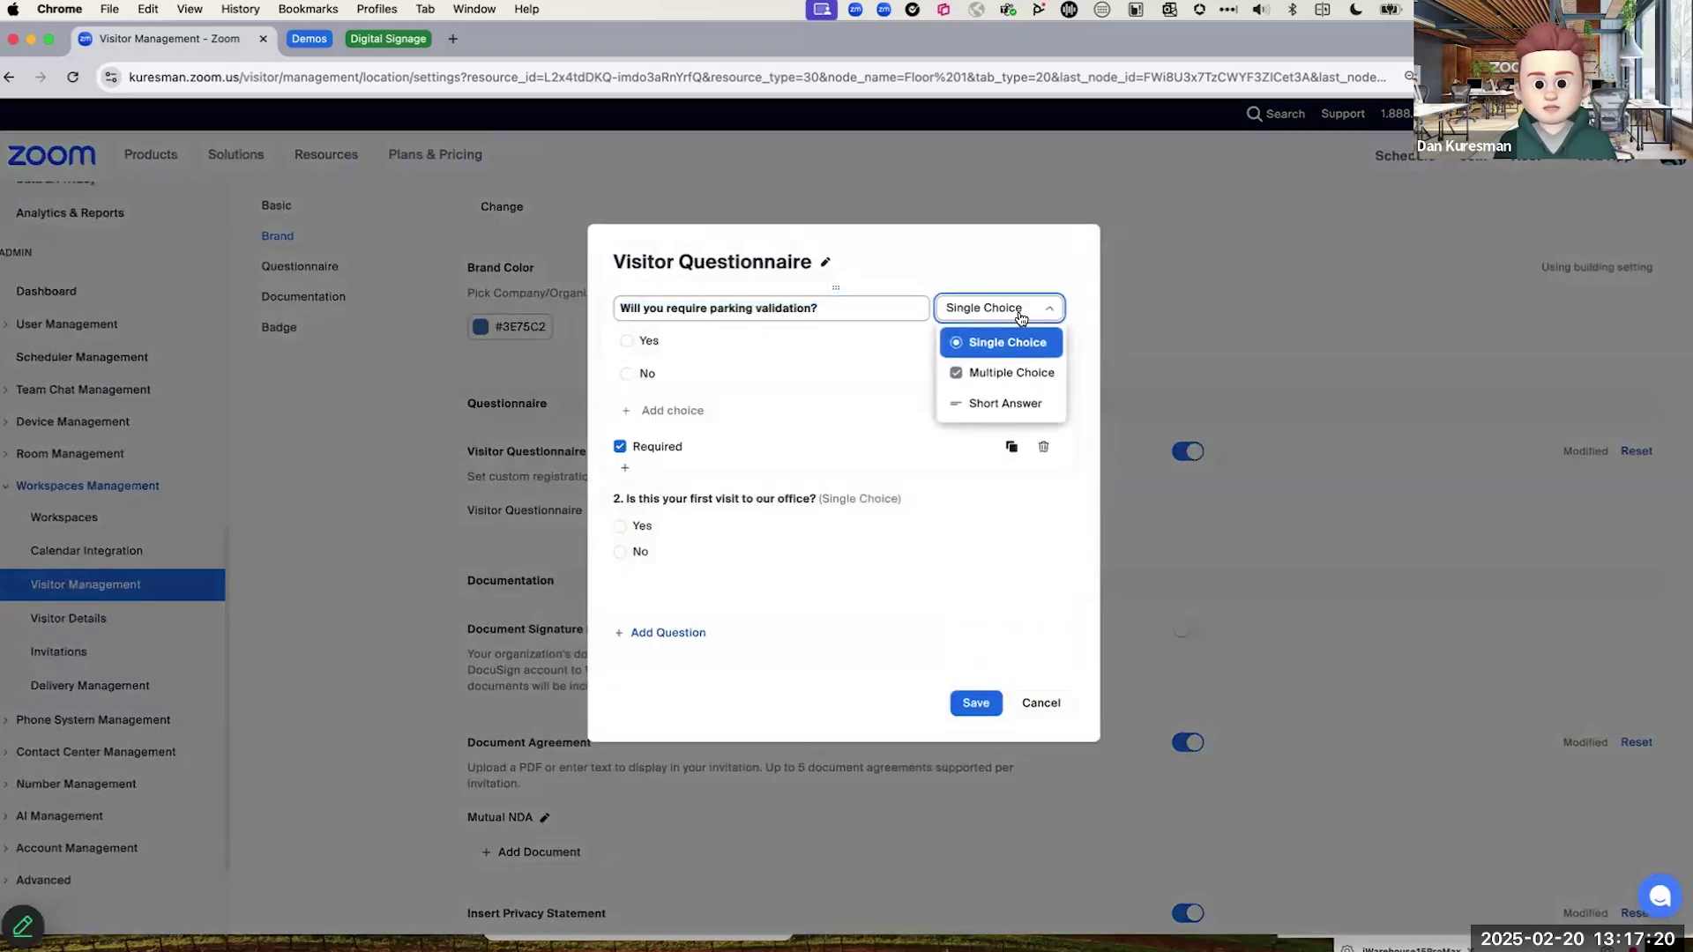
left_click(1012, 254)
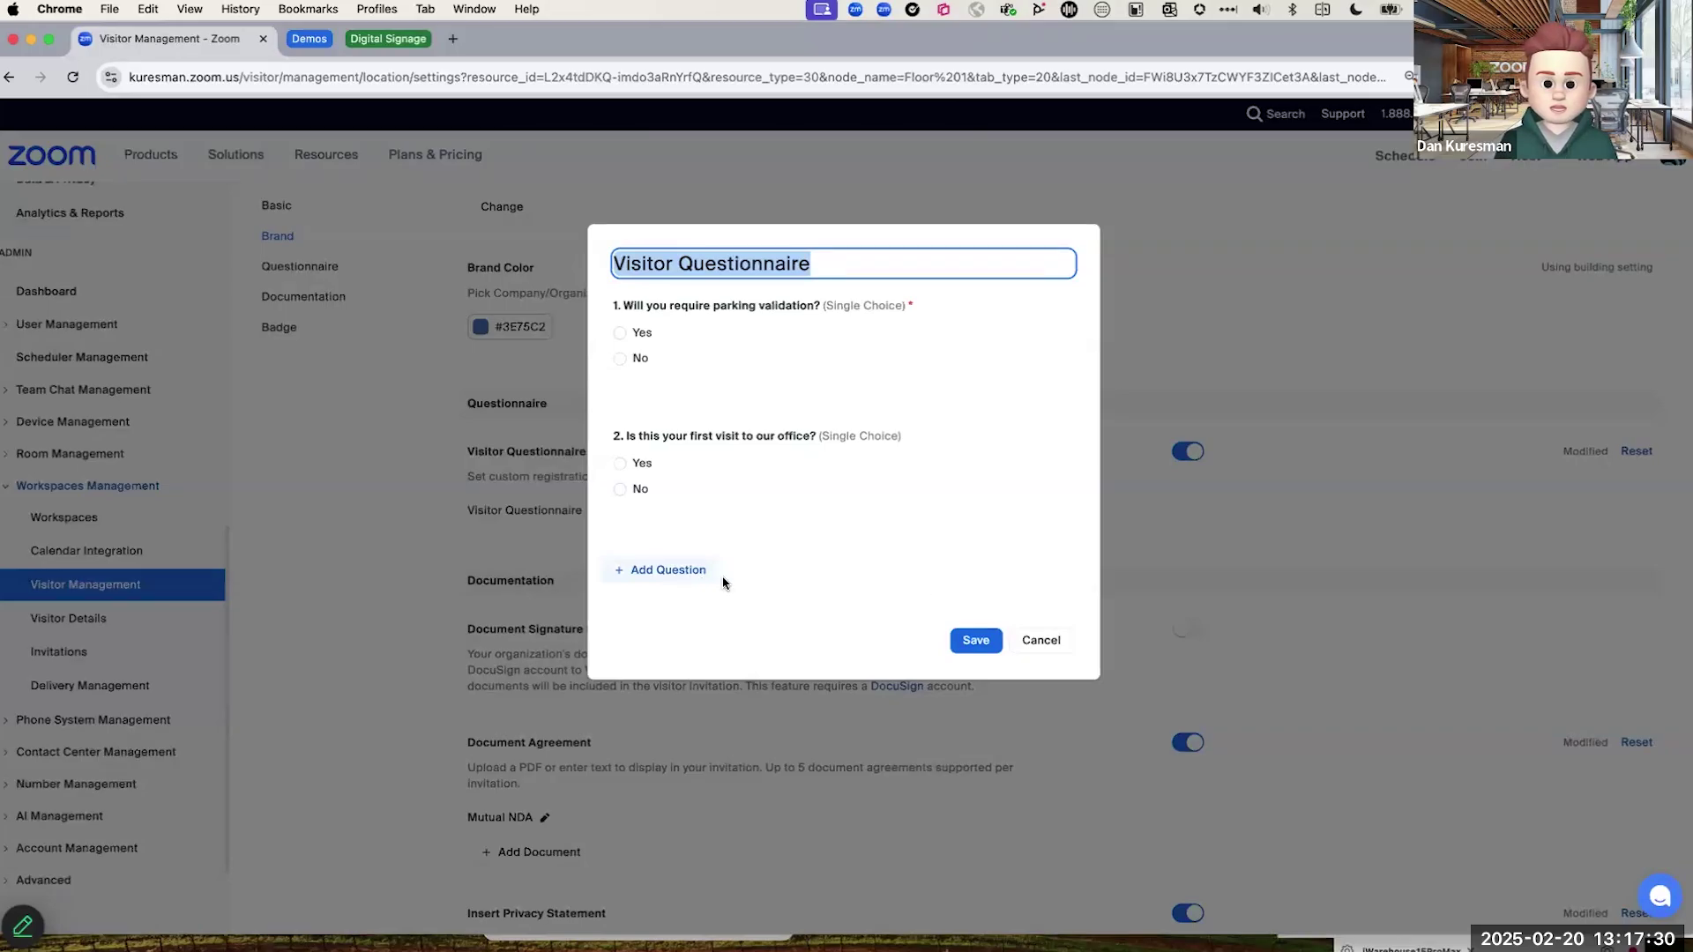
left_click(1041, 640)
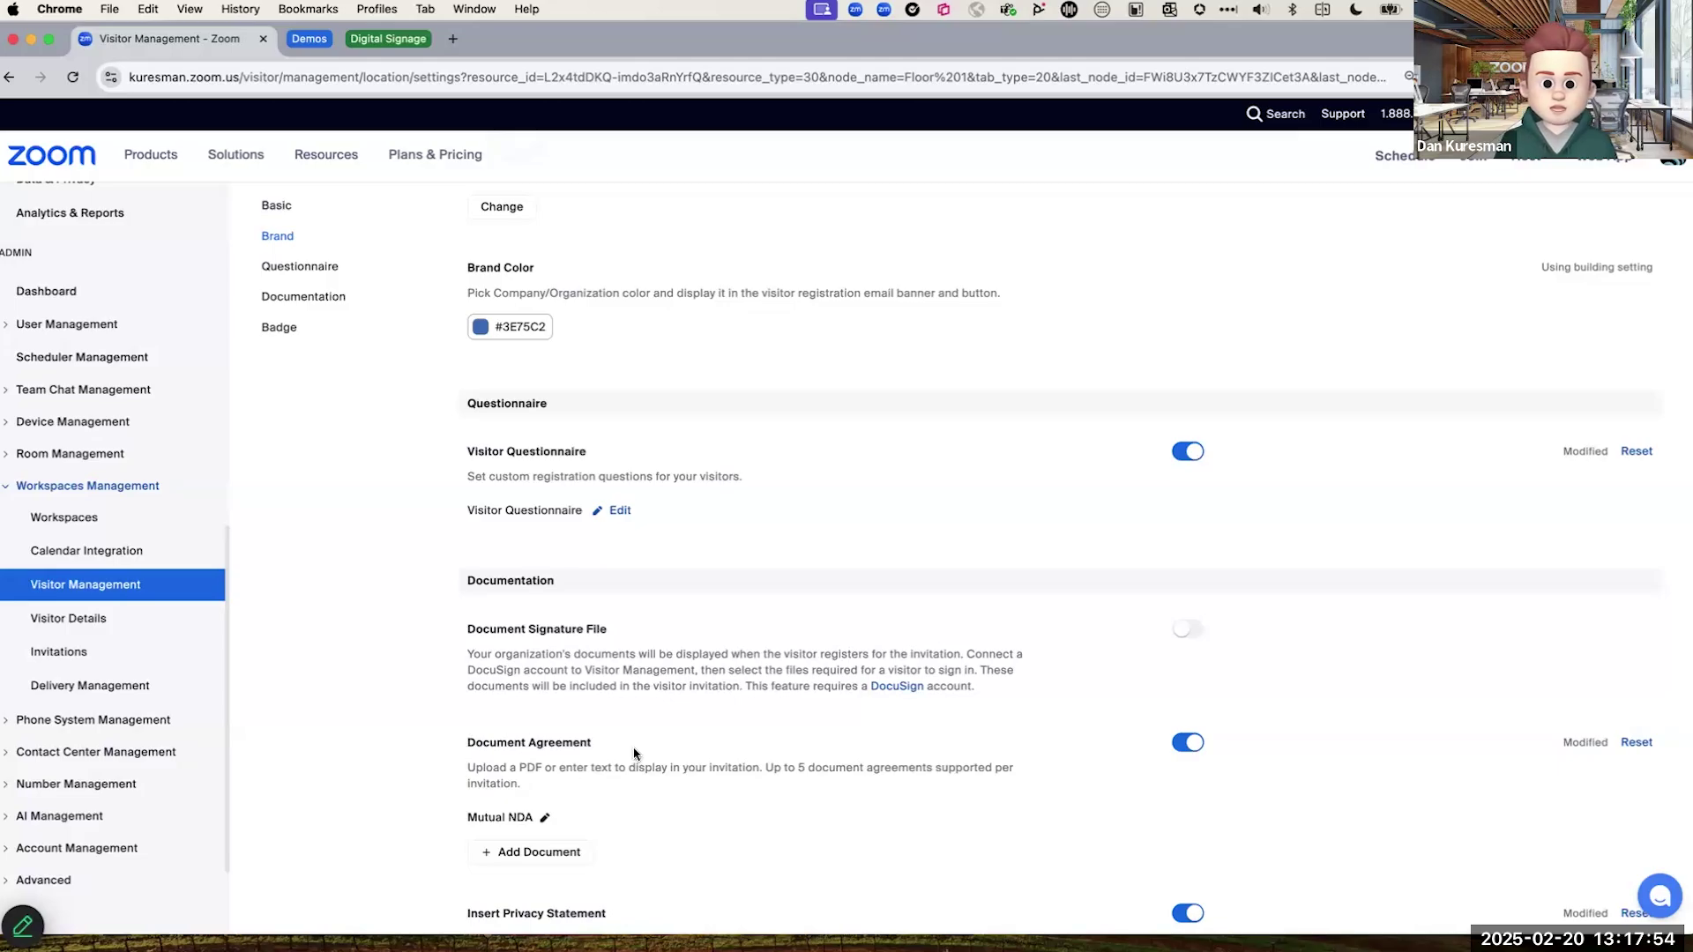
Step: View the Mutual NDA document agreement with its Text Input option and return without saving
scroll(574, 807, "down", 1)
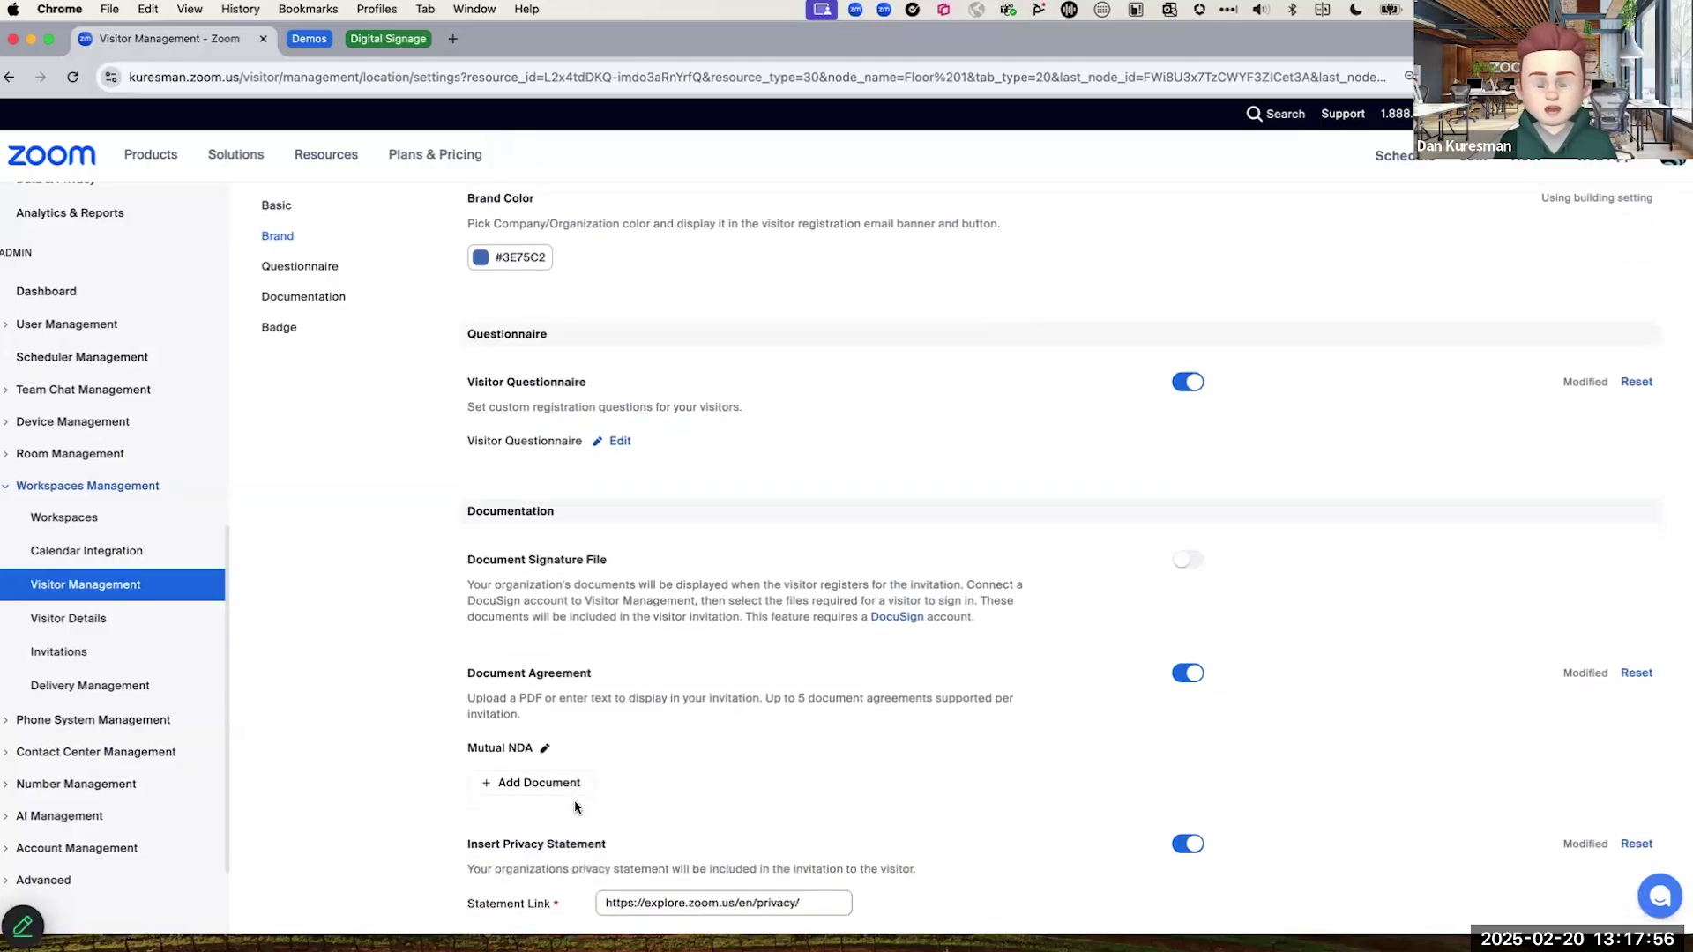
left_click(542, 748)
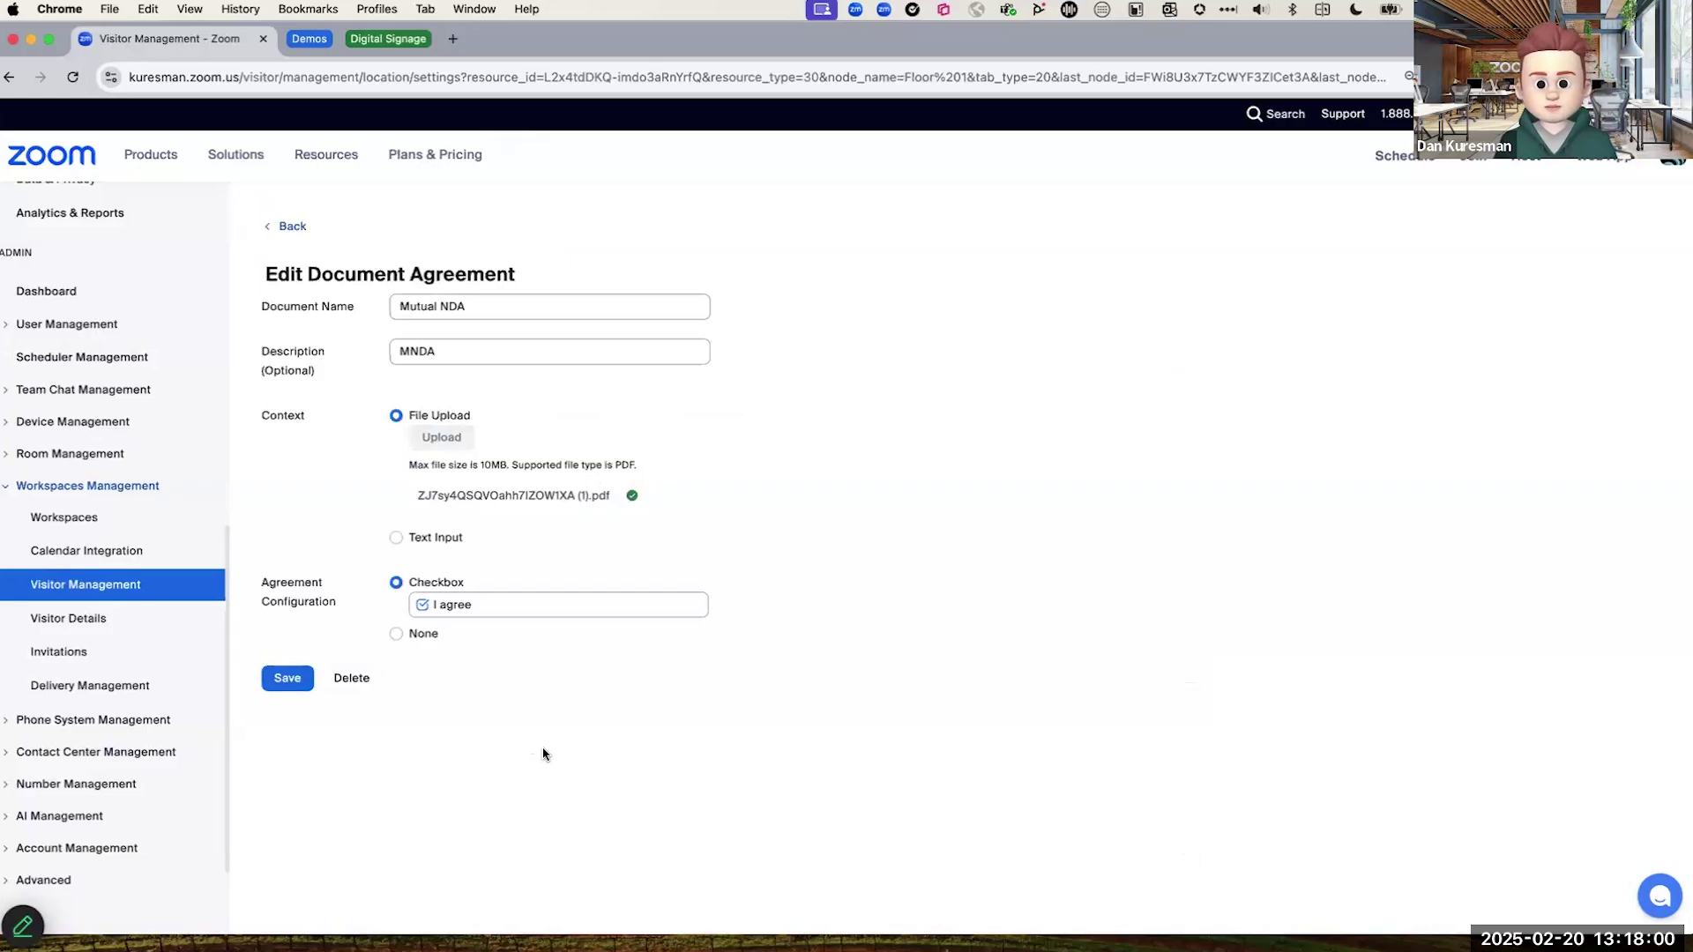
left_click(397, 539)
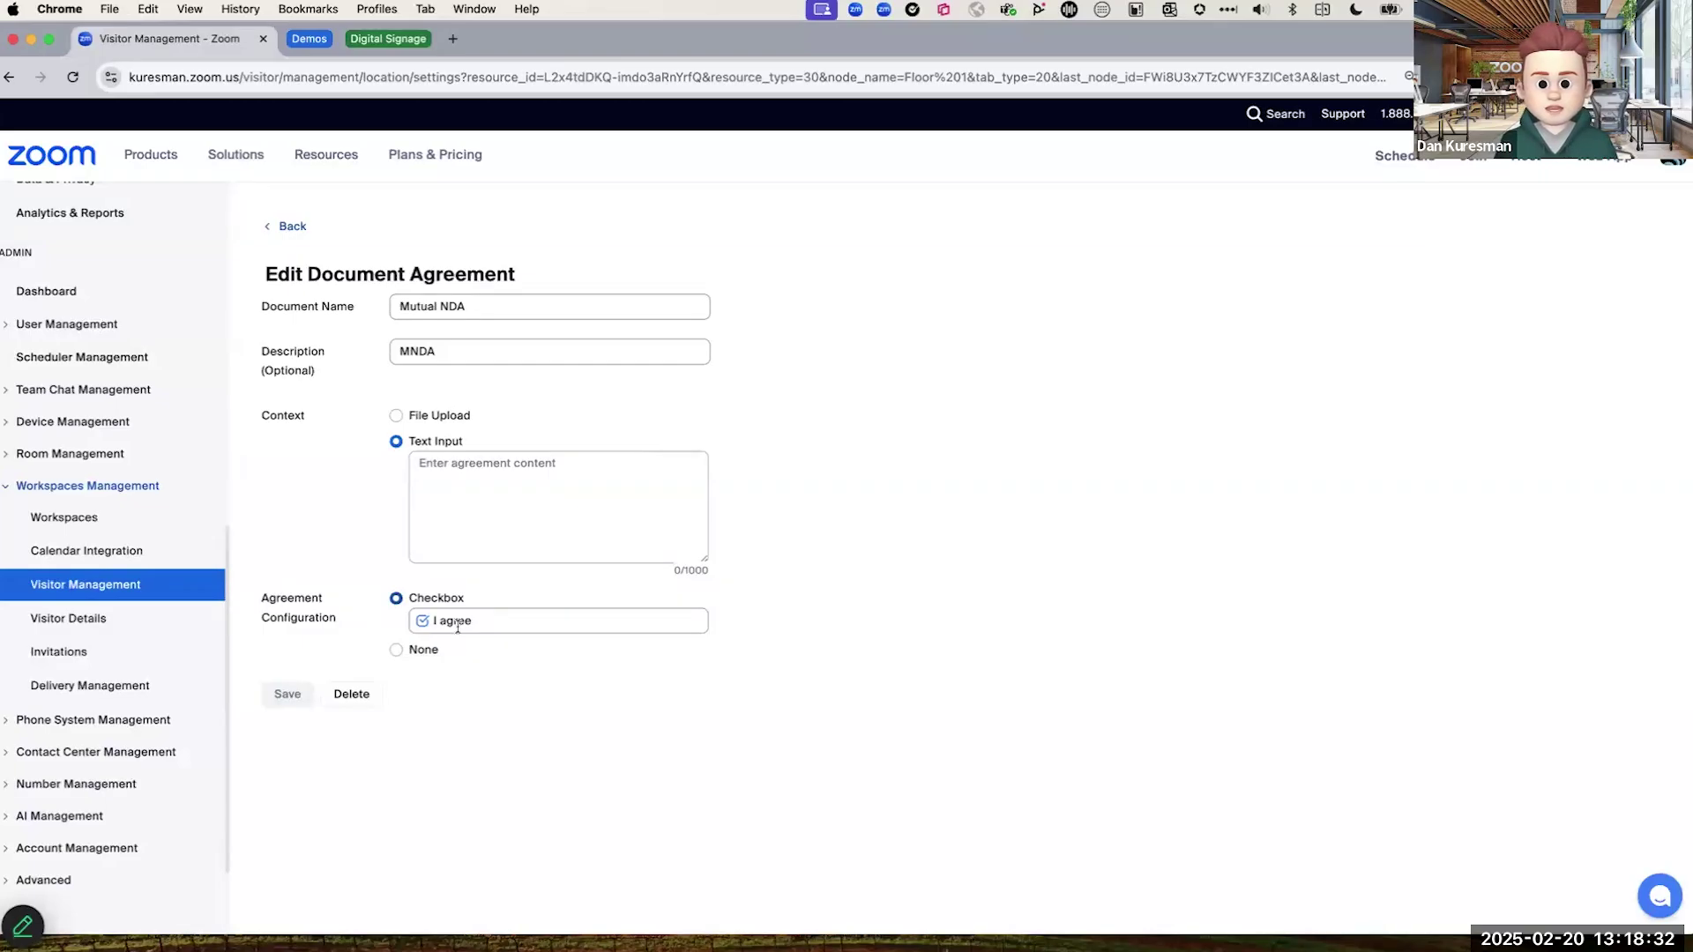
left_click(295, 227)
Step: Review the privacy statement and the required badge information, and preview the visitor badge
scroll(540, 685, "down", 3)
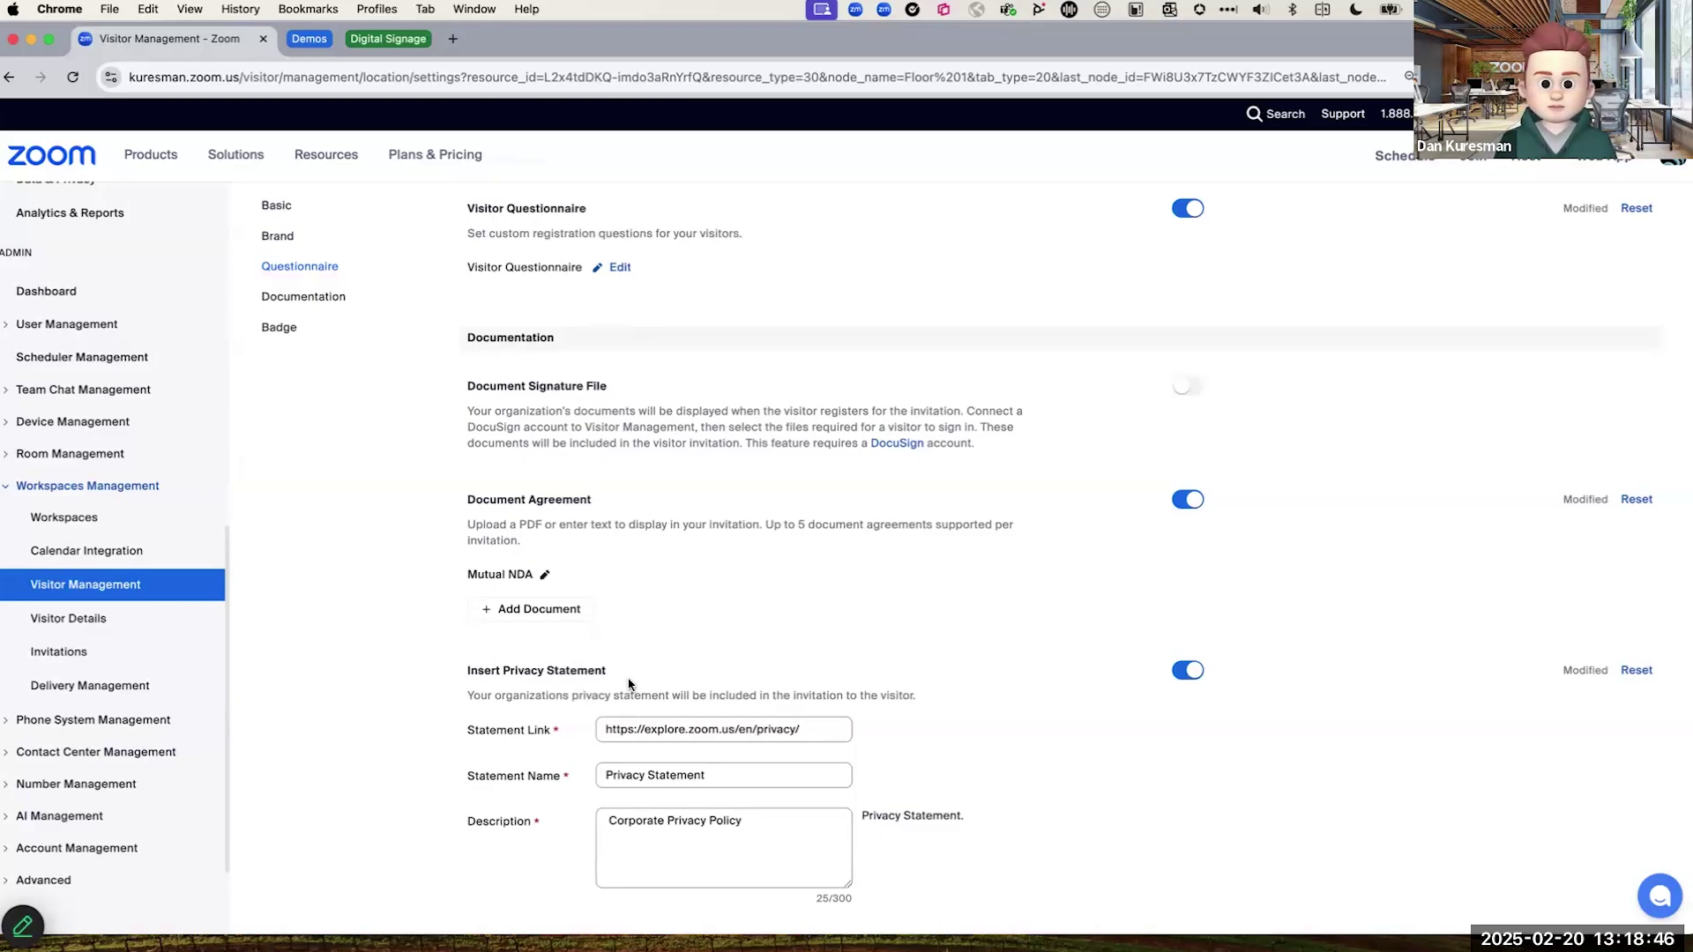
scroll(628, 686, "down", 3)
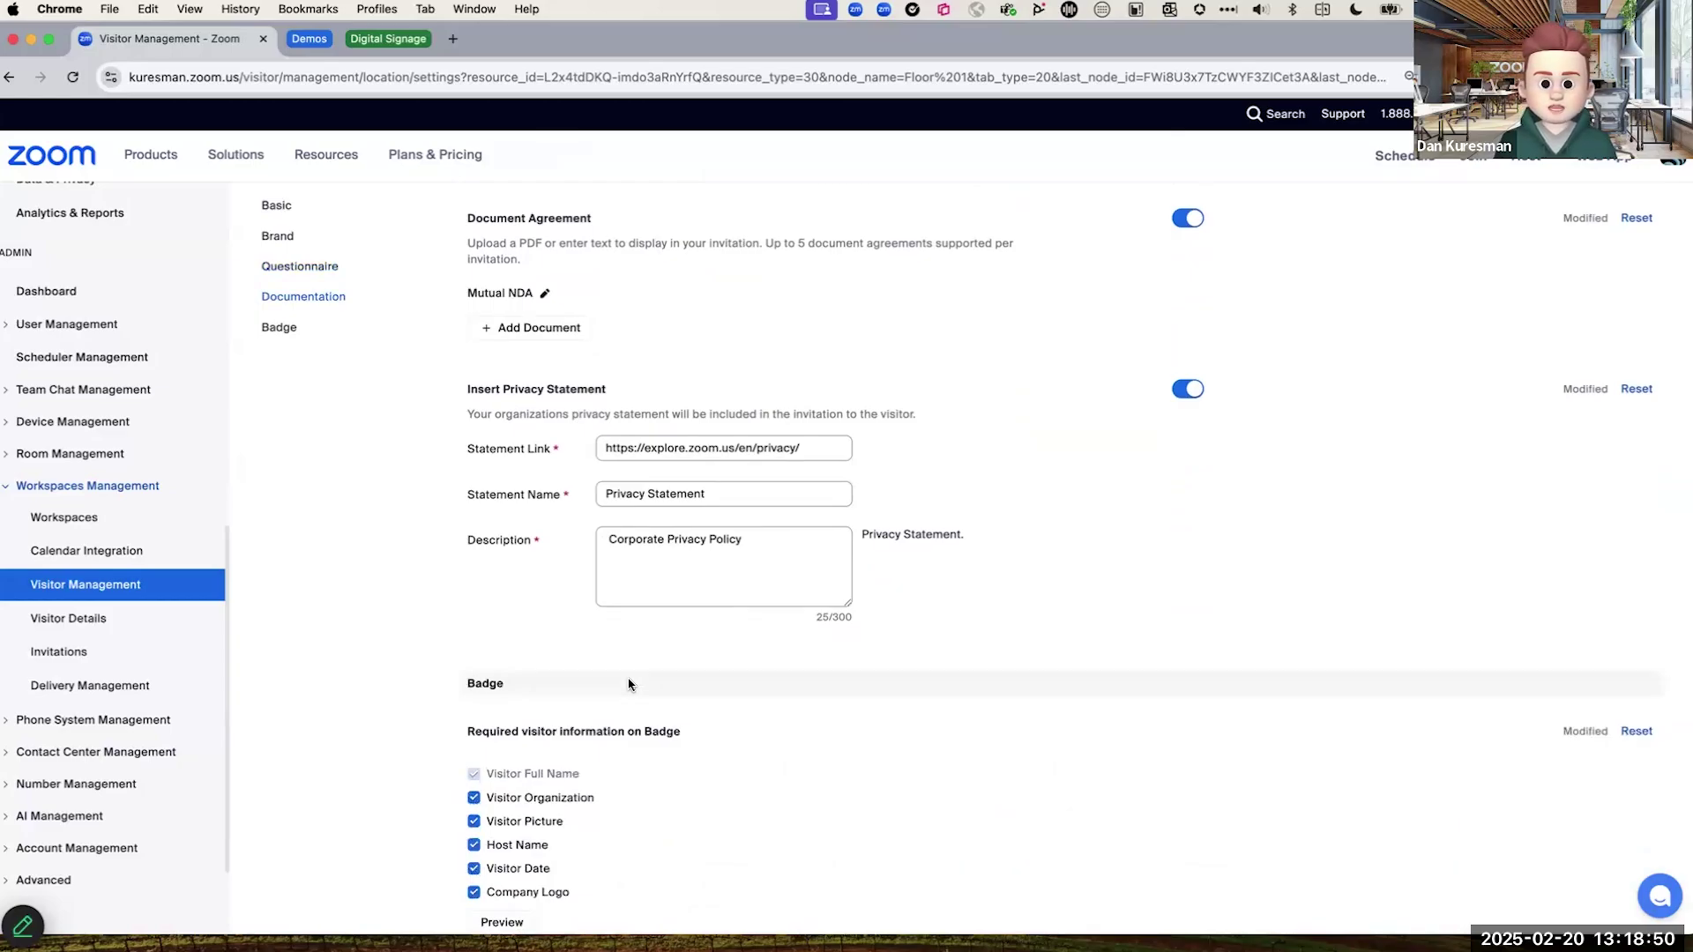
scroll(629, 684, "down", 3)
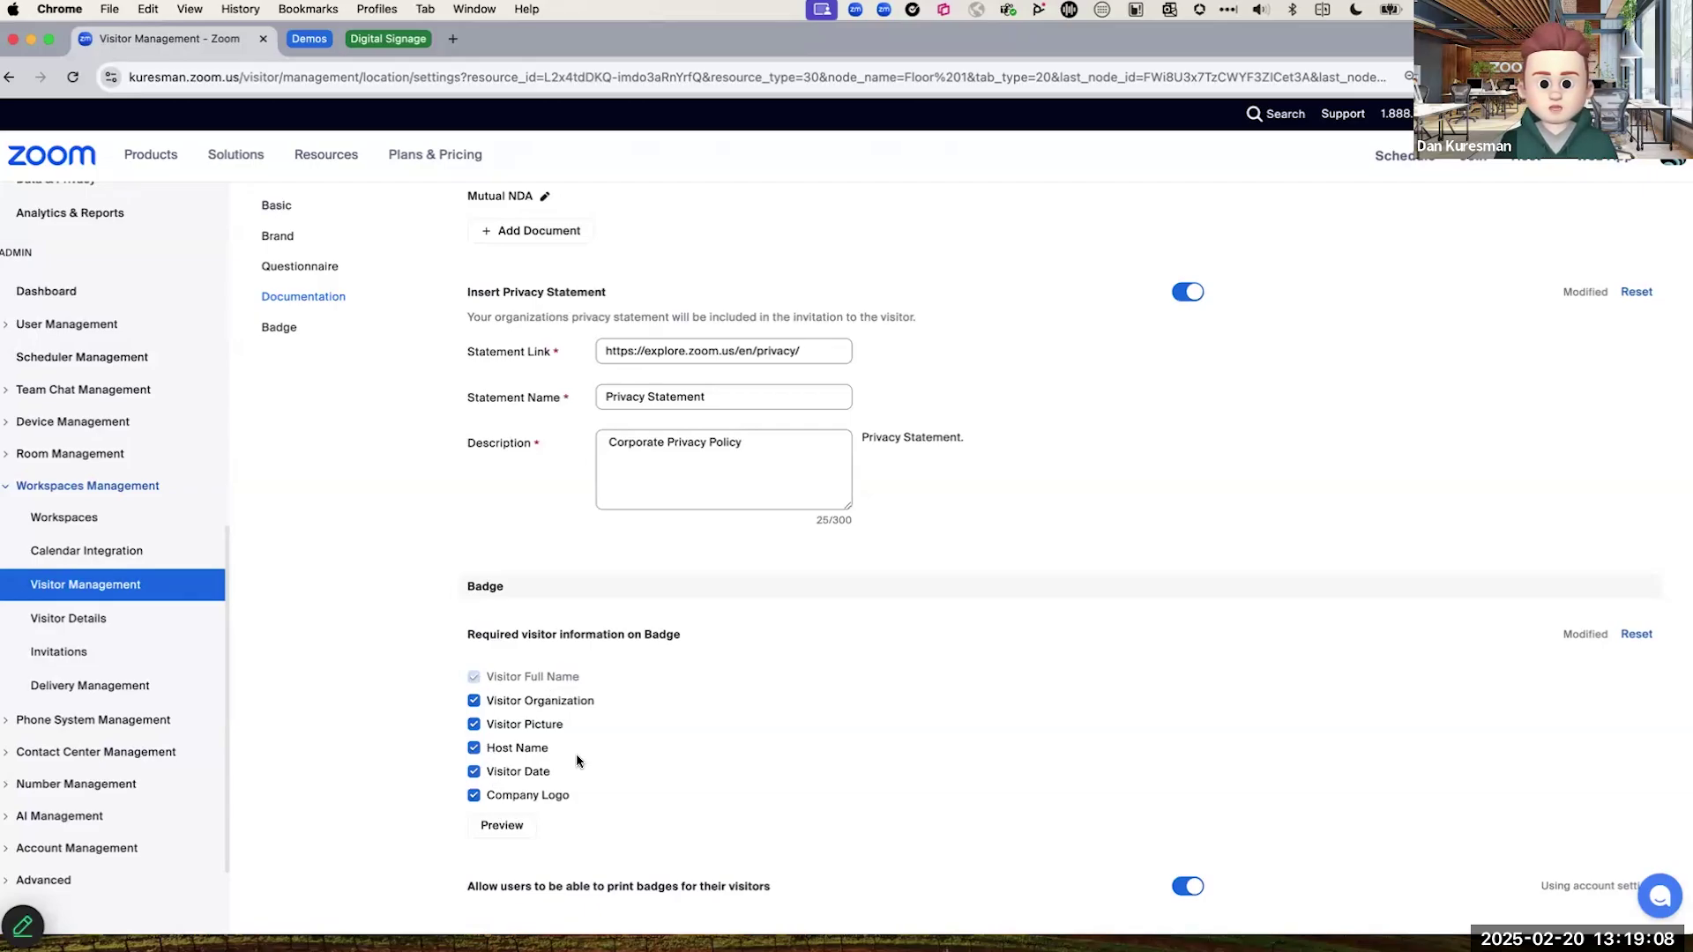
left_click(502, 827)
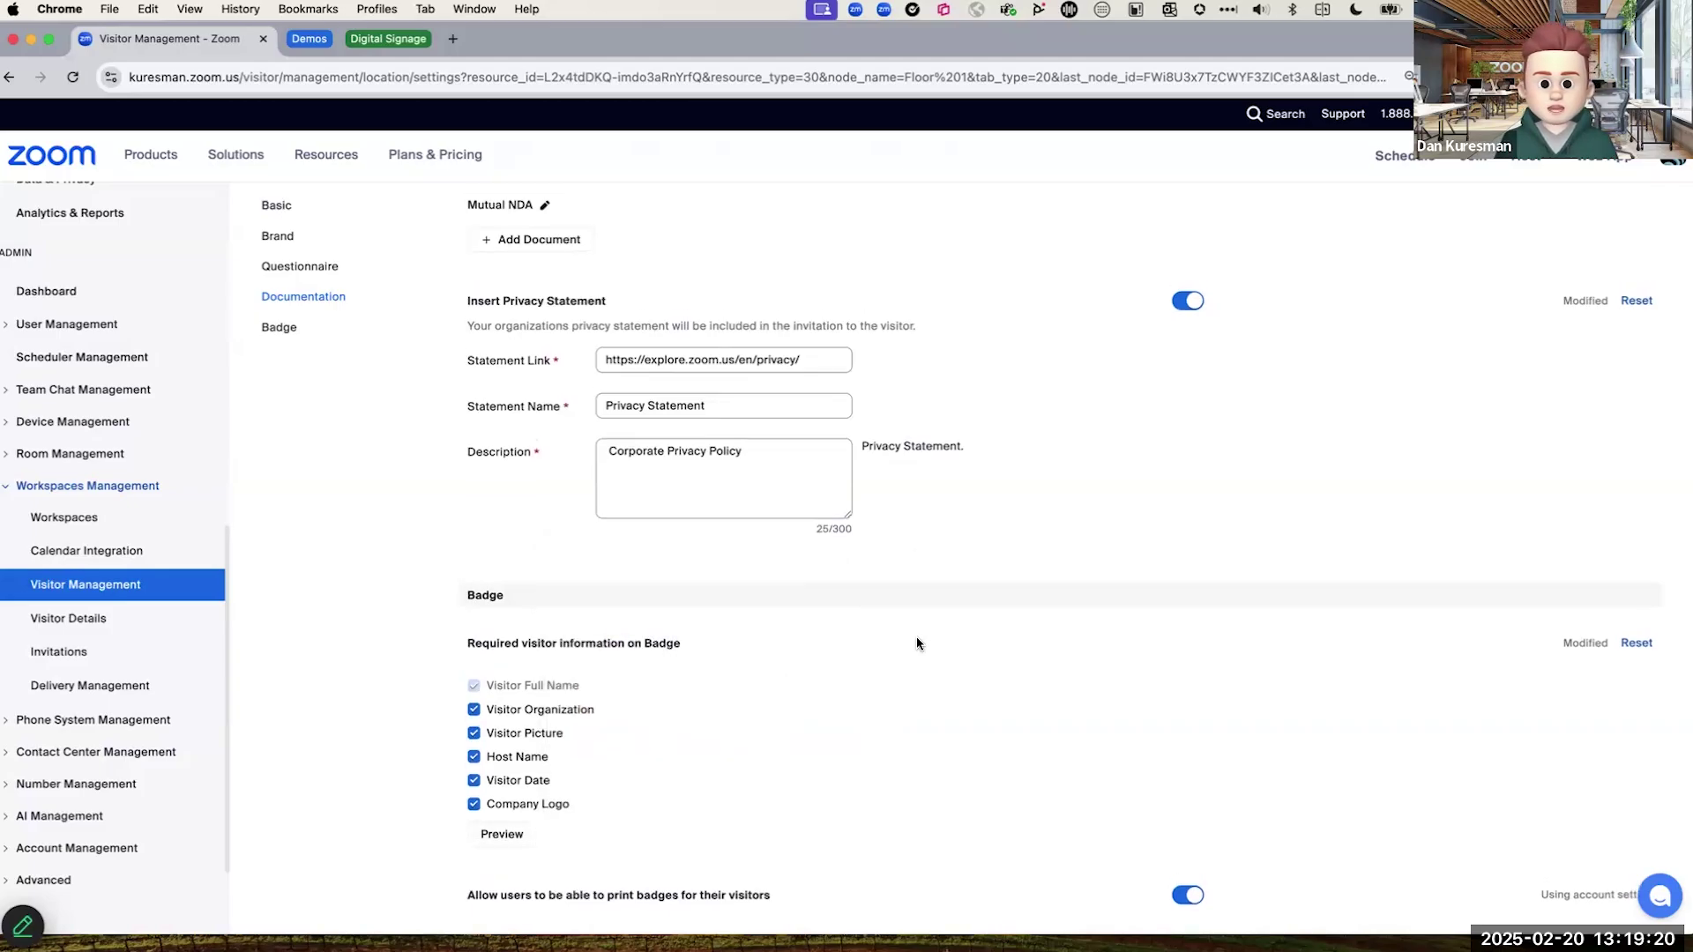
Step: Inspect Floor 1's User Access options for designating visitor inviters and potential kiosk hosts, cancelling both designations
scroll(917, 644, "up", 8)
scroll(917, 644, "up", 10)
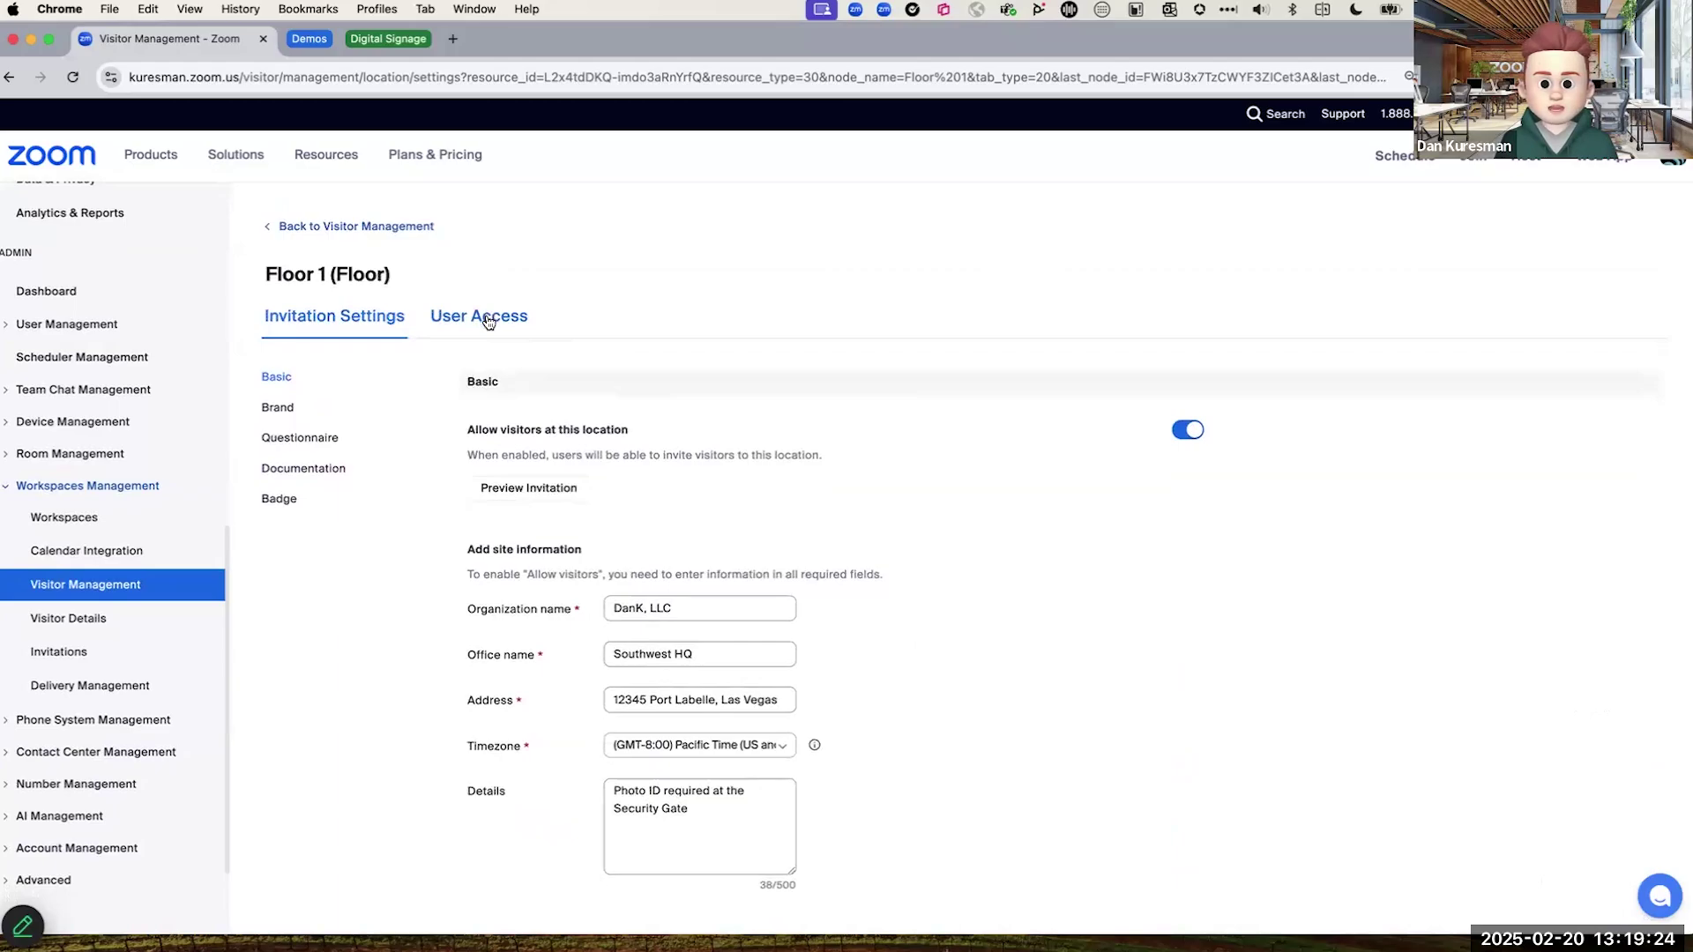
left_click(488, 319)
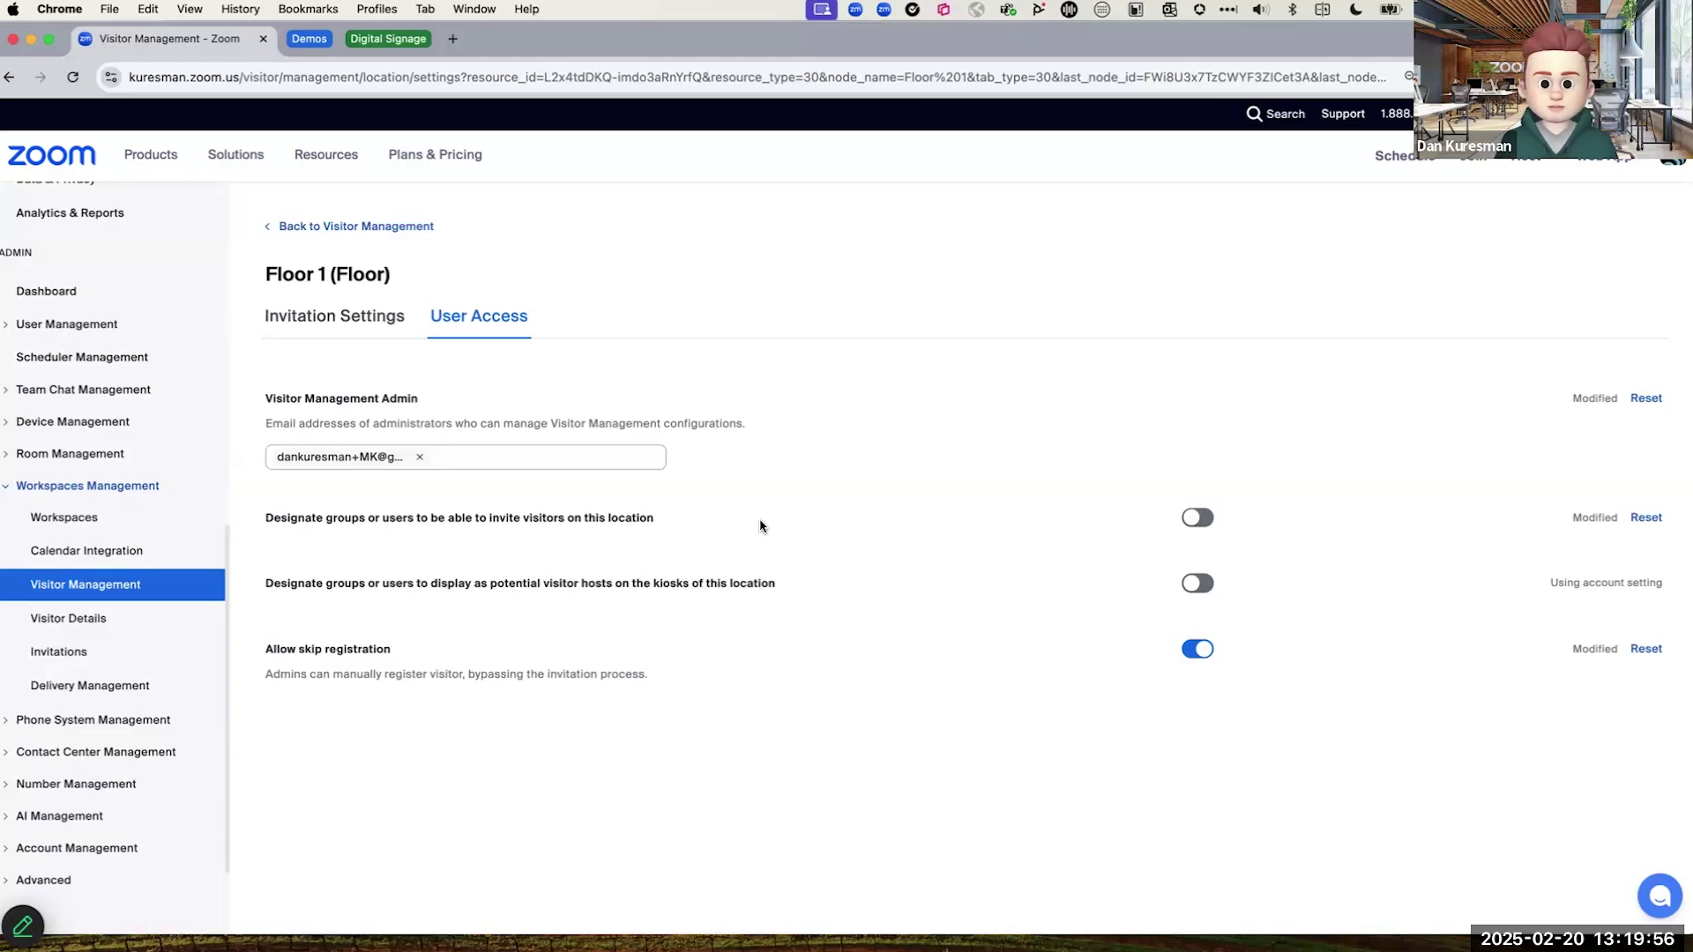
left_click(1199, 522)
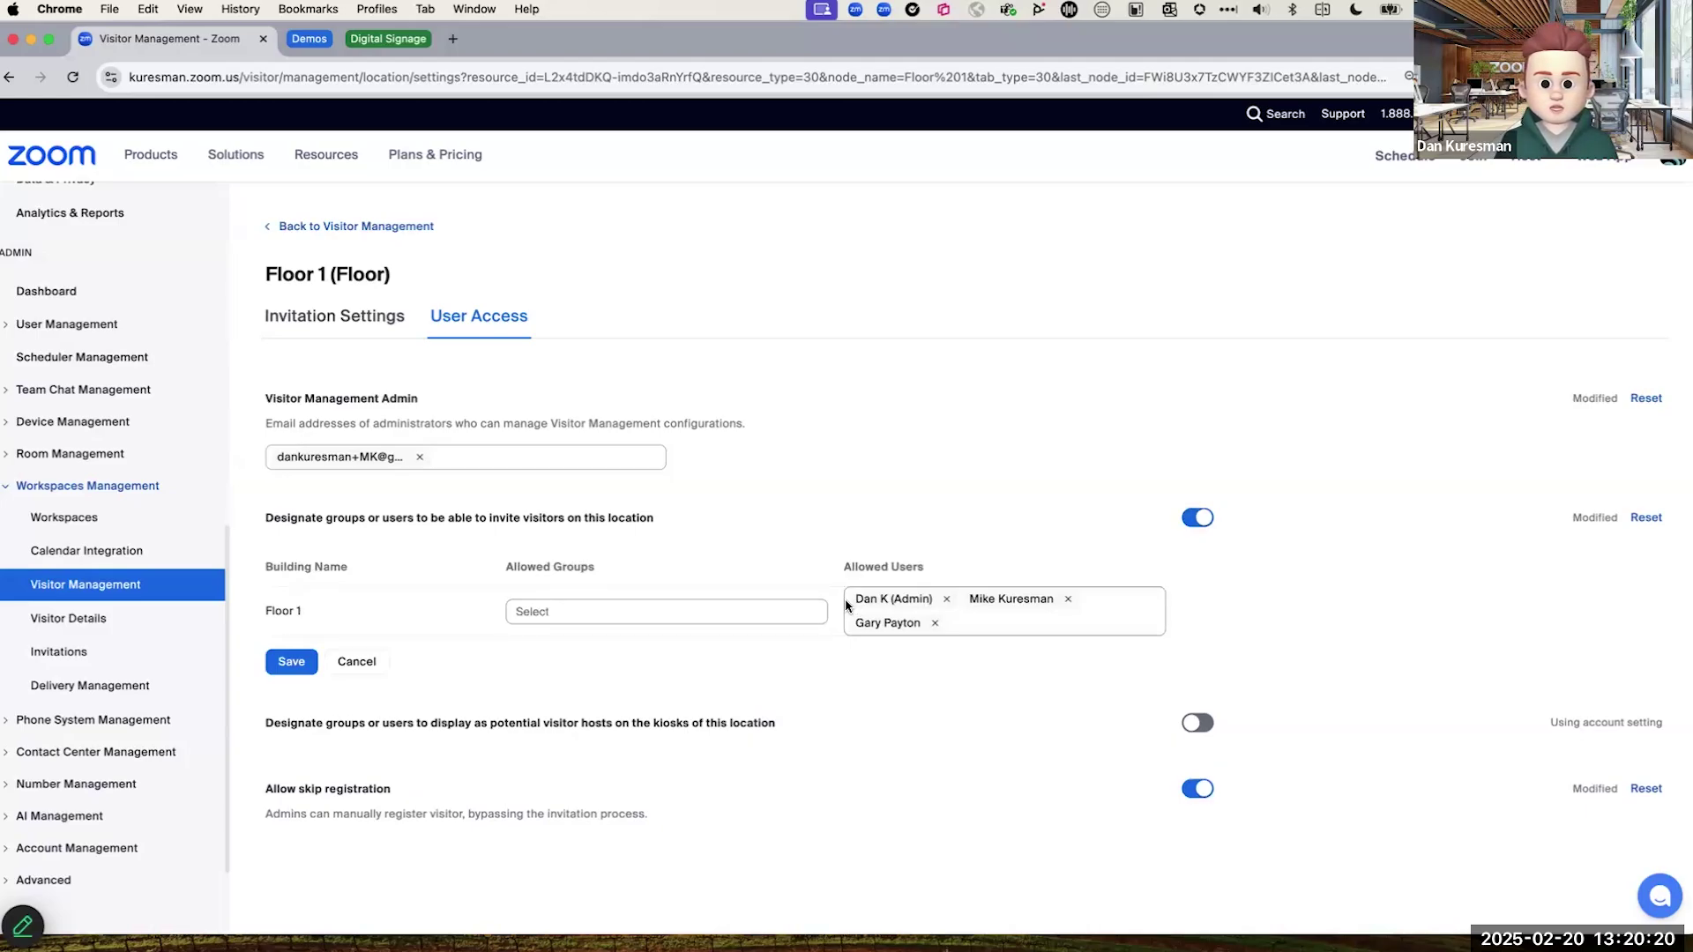
left_click(367, 663)
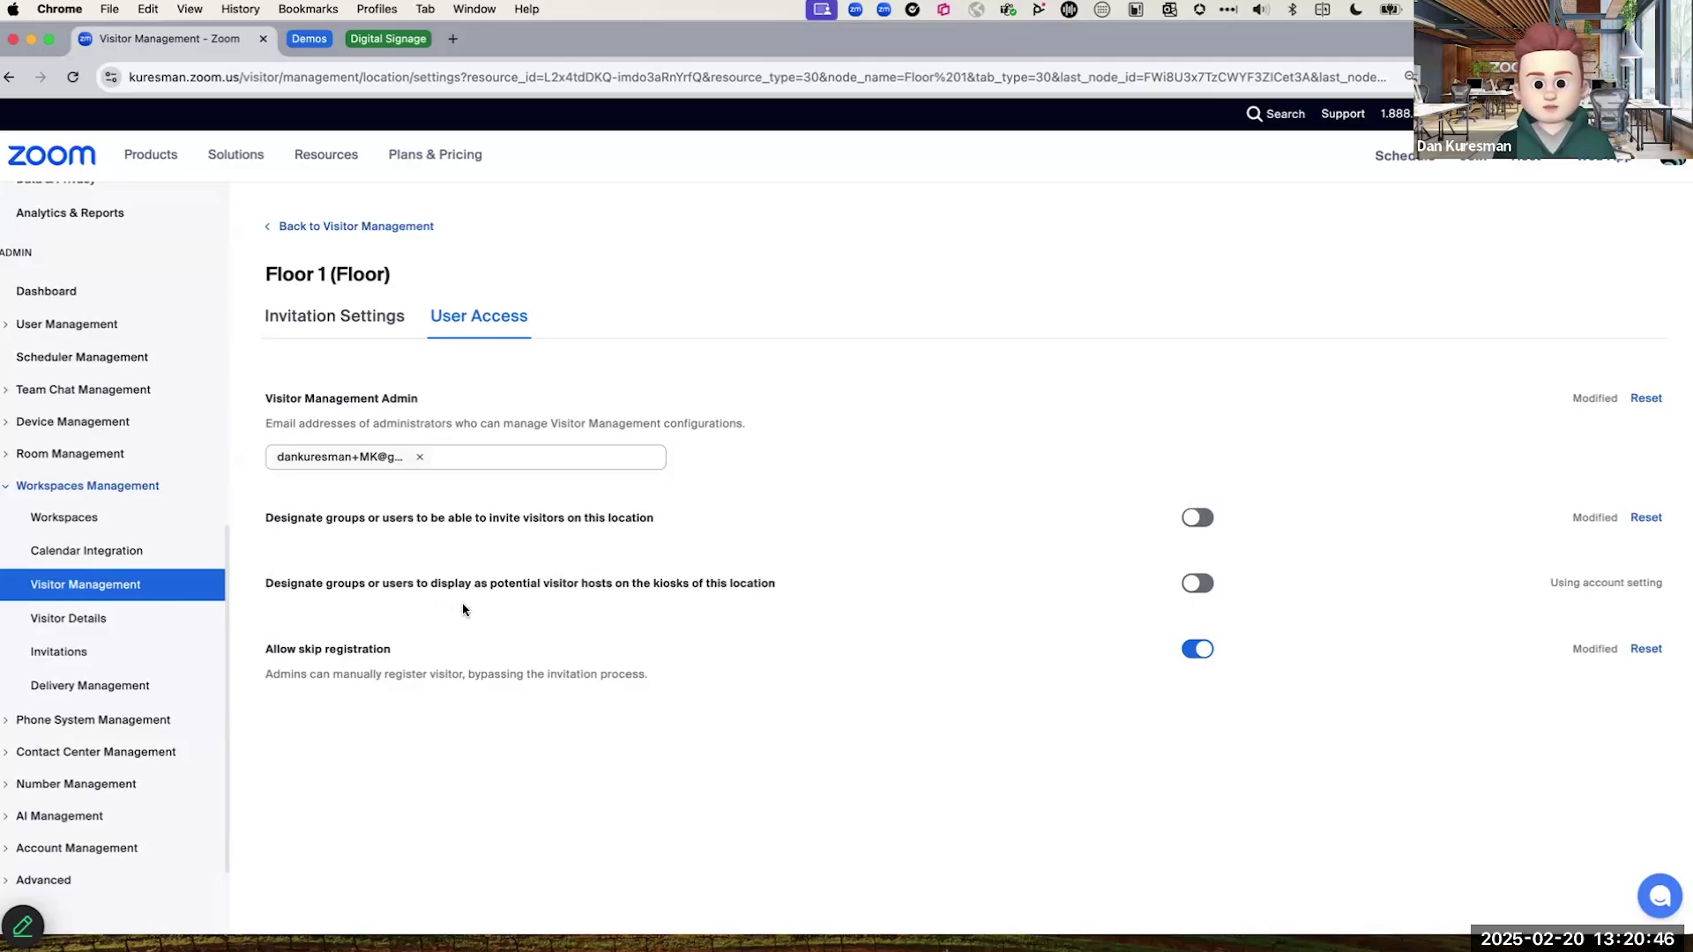
left_click(1194, 586)
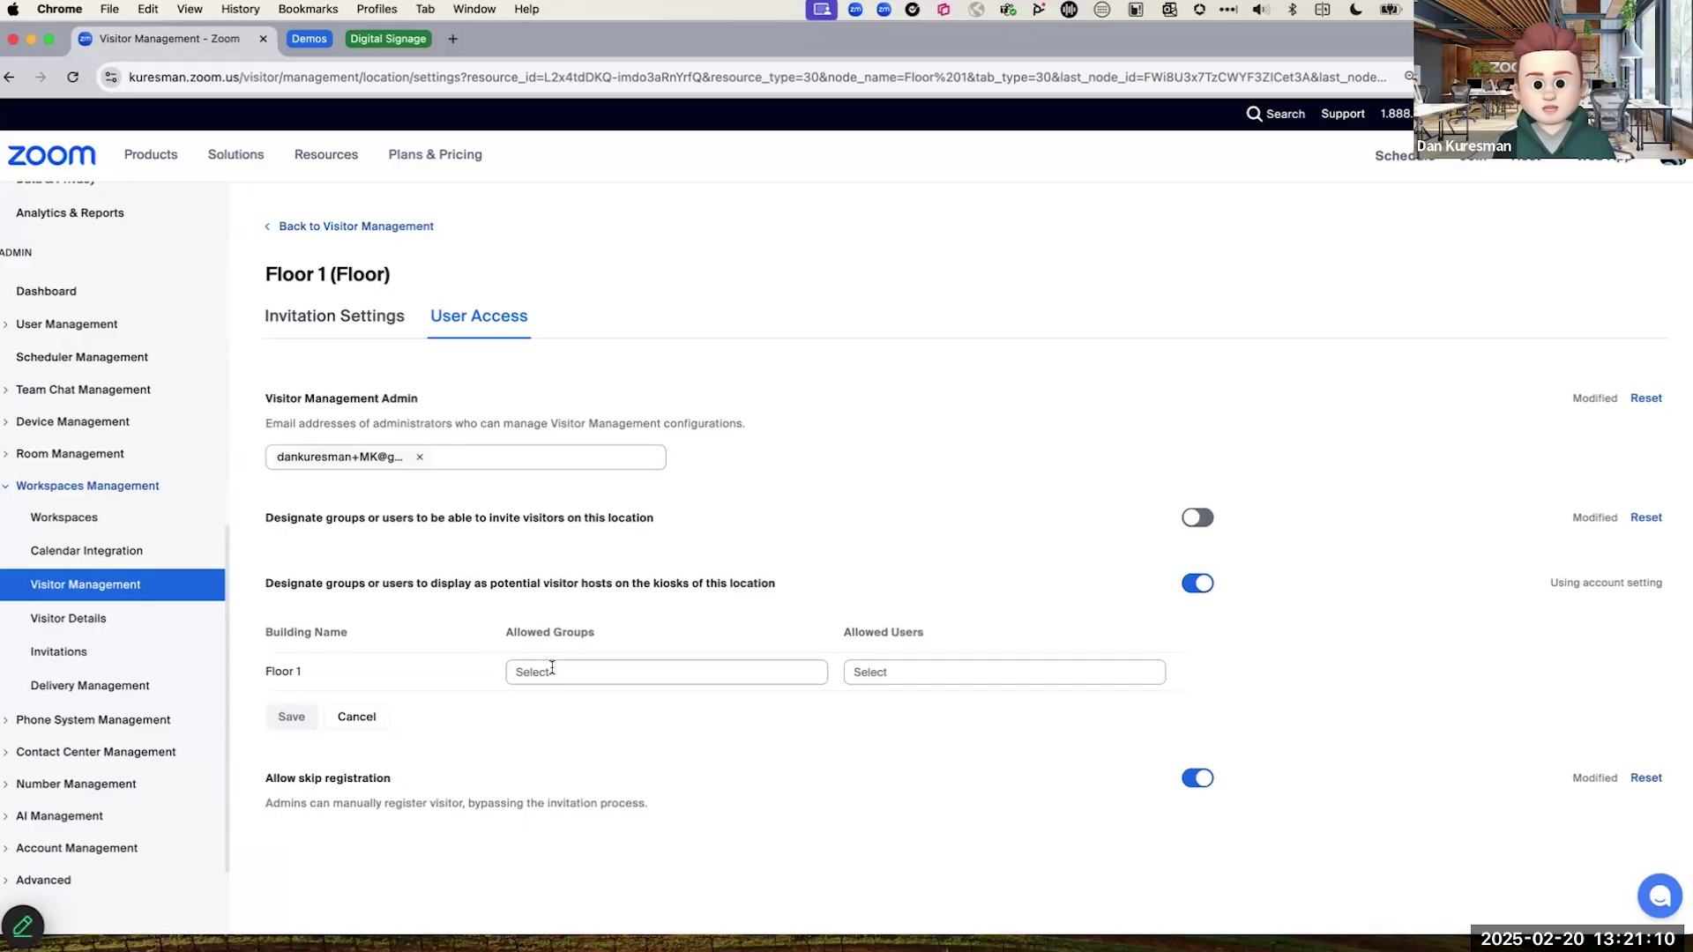
left_click(361, 718)
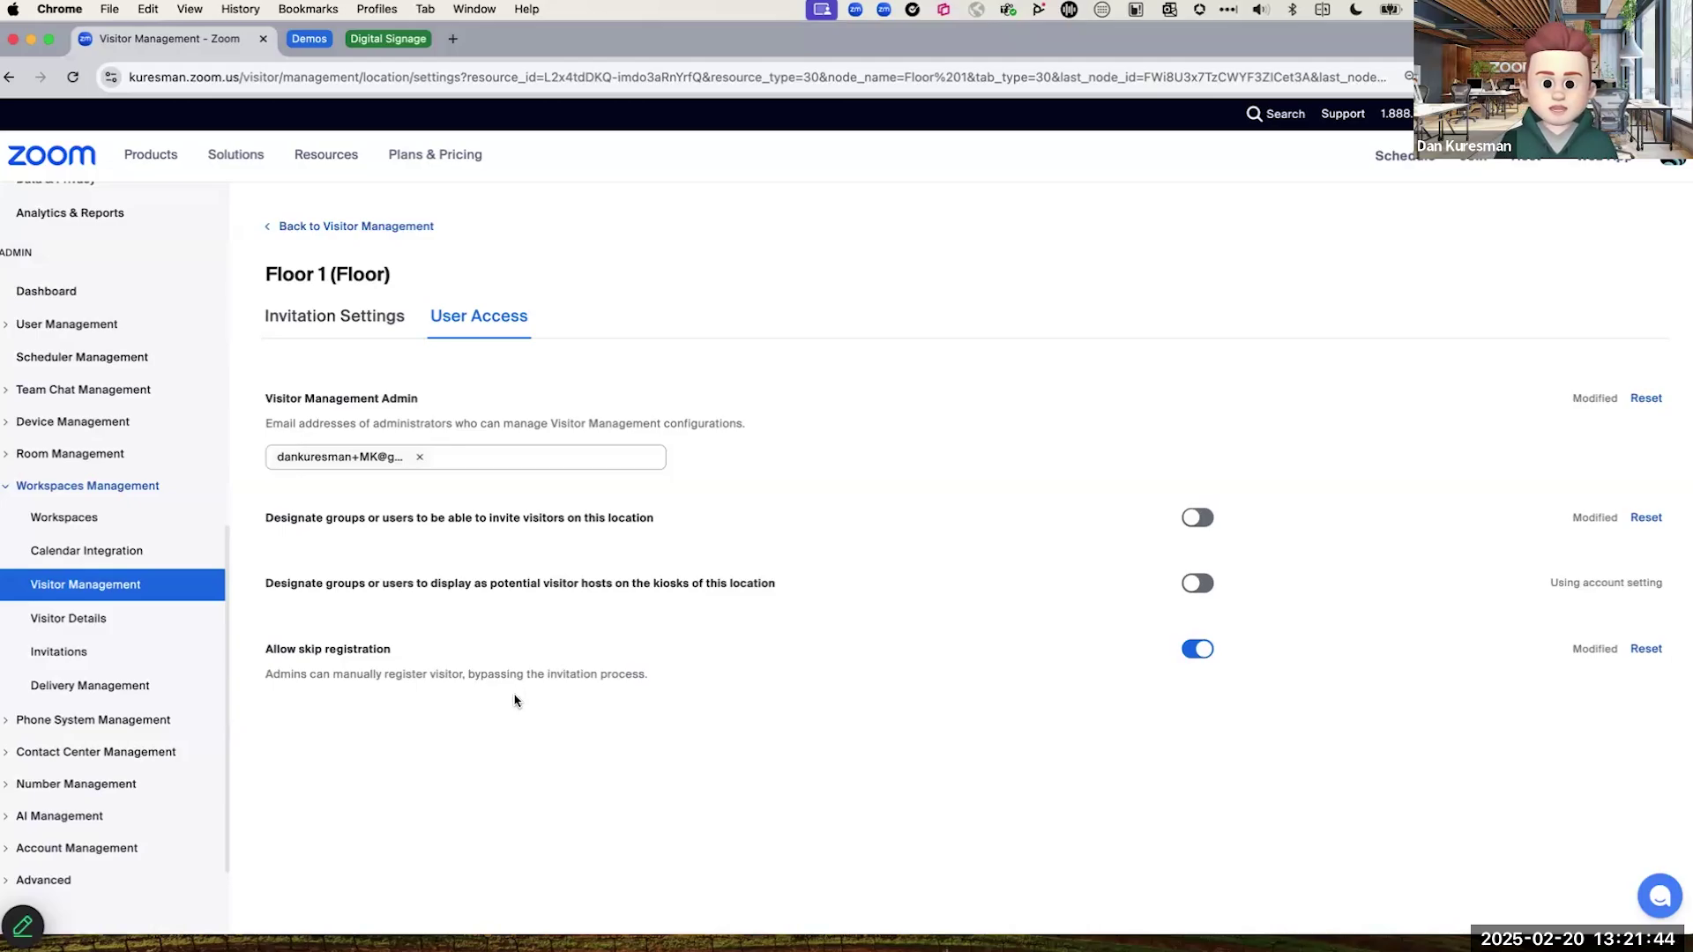
Step: Return to the Visitor Management overview and view the account-level invitation settings
left_click(408, 227)
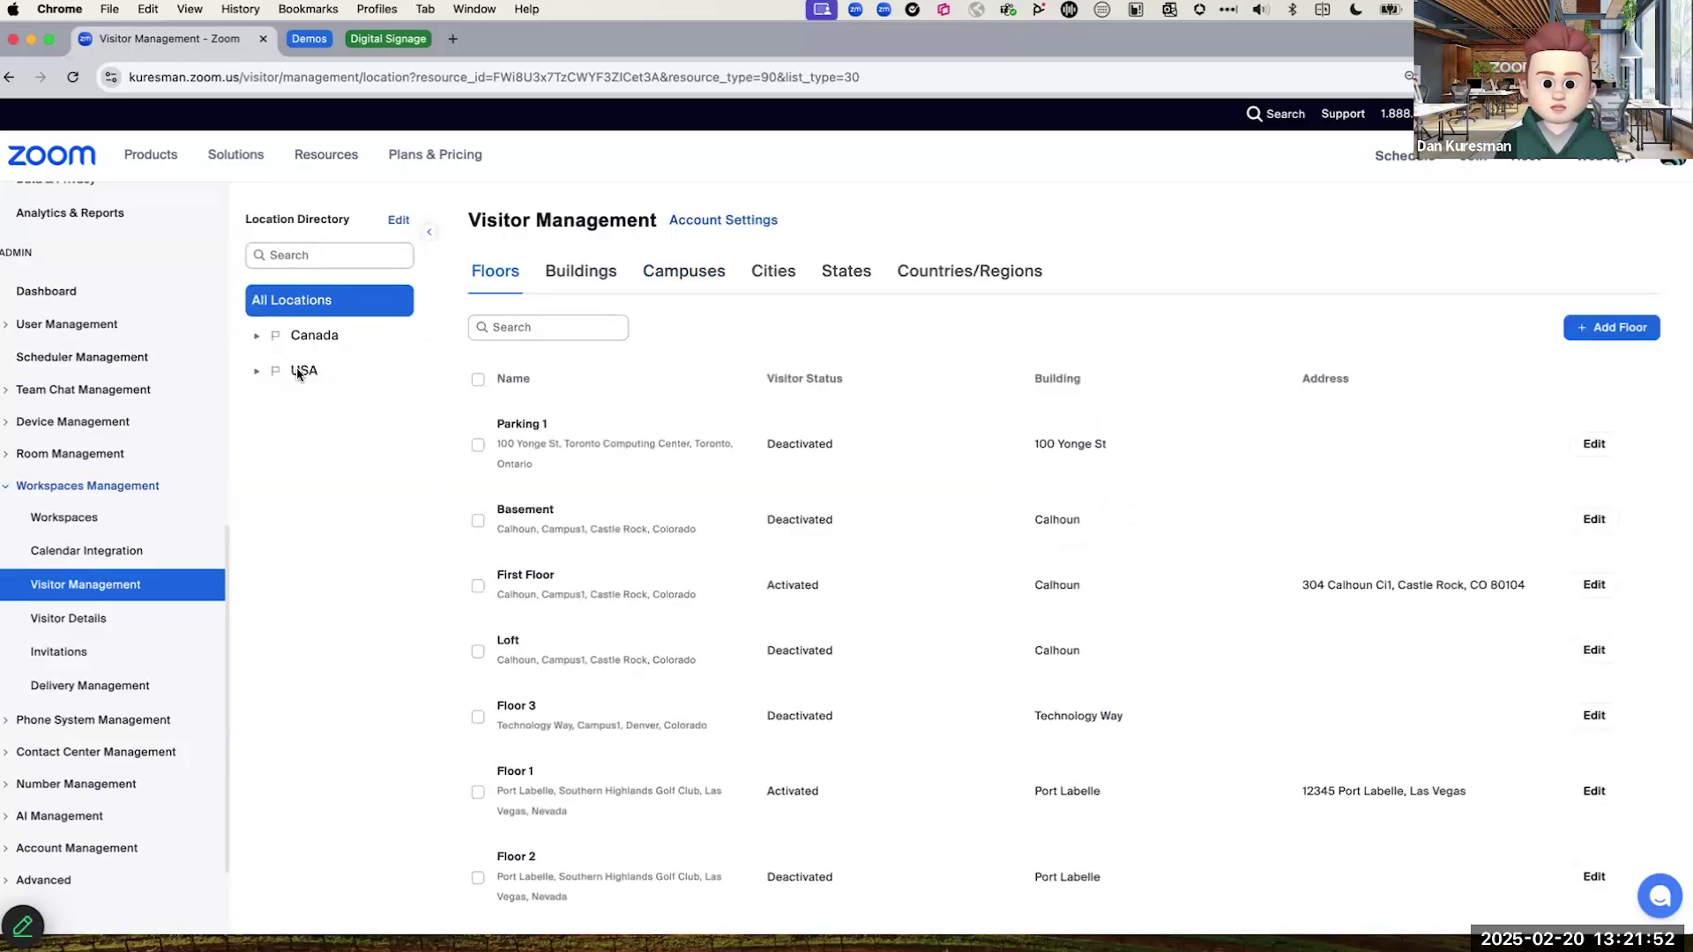
left_click(732, 222)
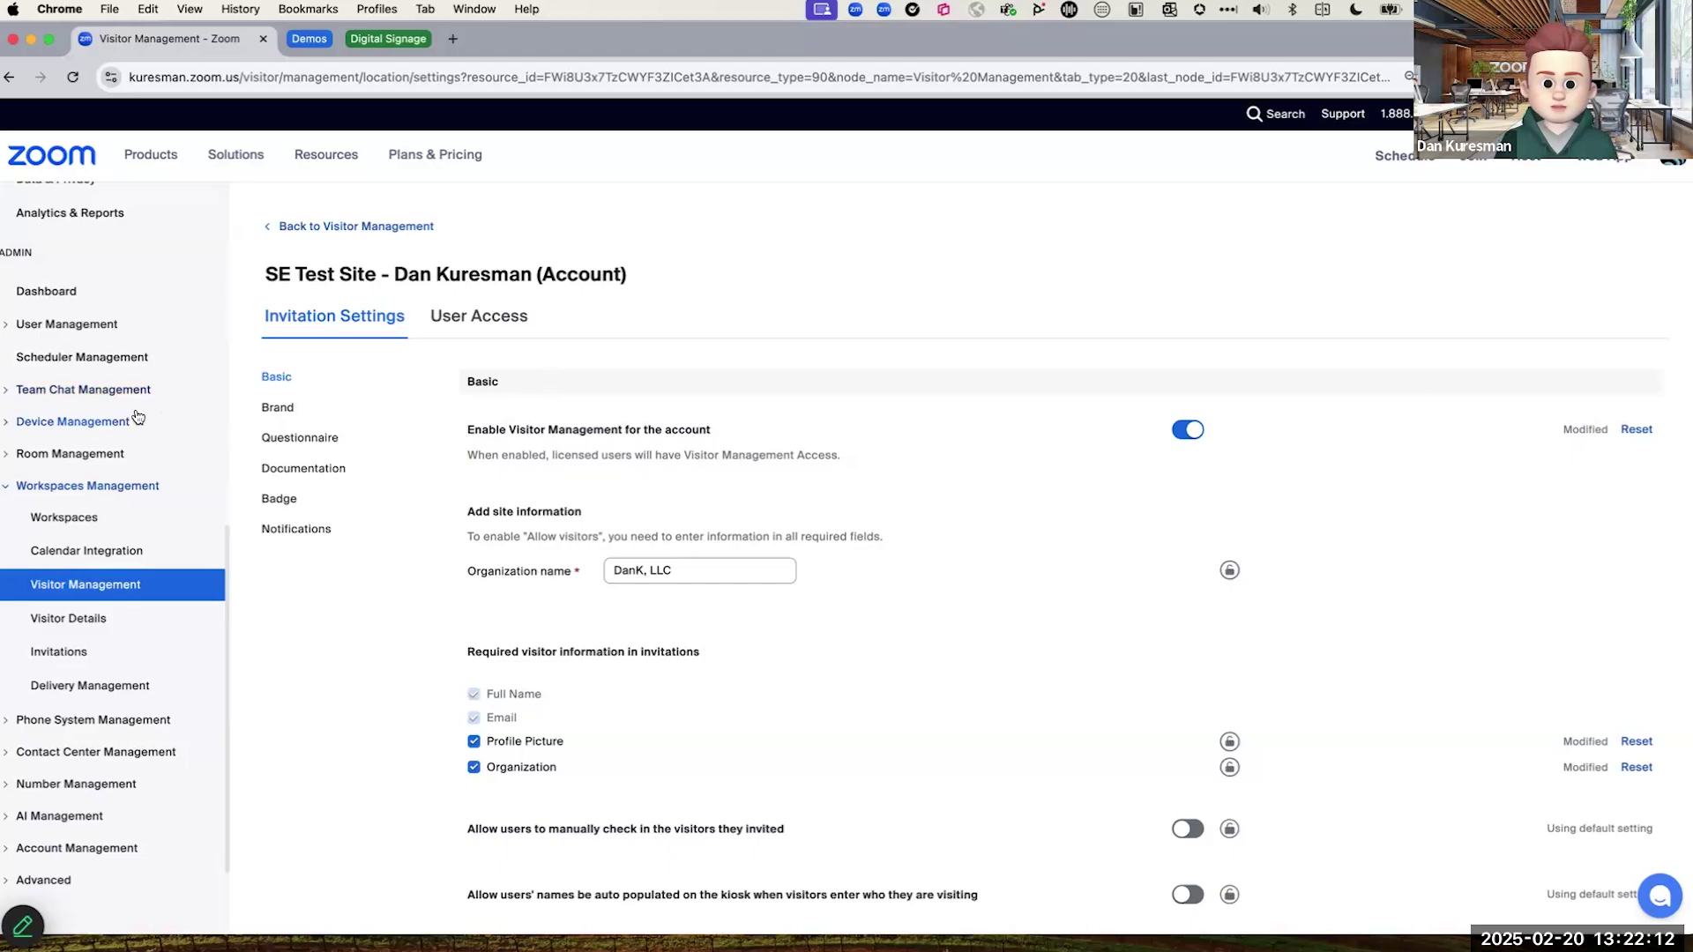
Step: Locate the personal Visitors page under Workspaces in the web portal, and open the visitor list in the Zoom Workplace app
scroll(137, 415, "up", 4)
scroll(136, 415, "up", 8)
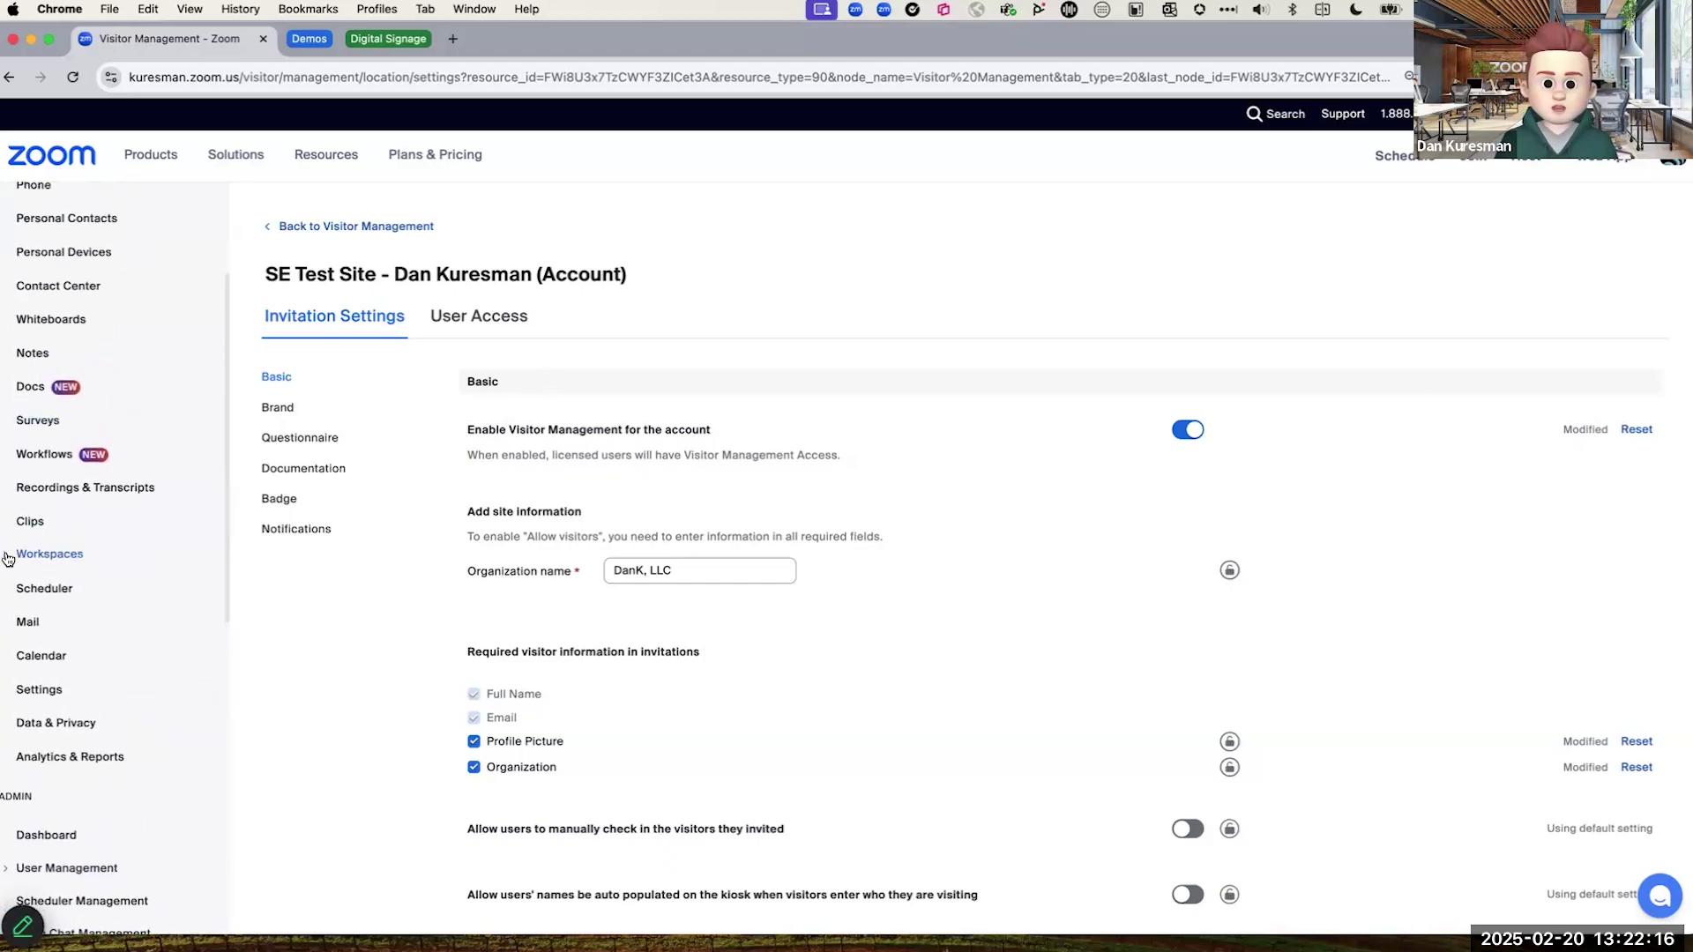
left_click(10, 552)
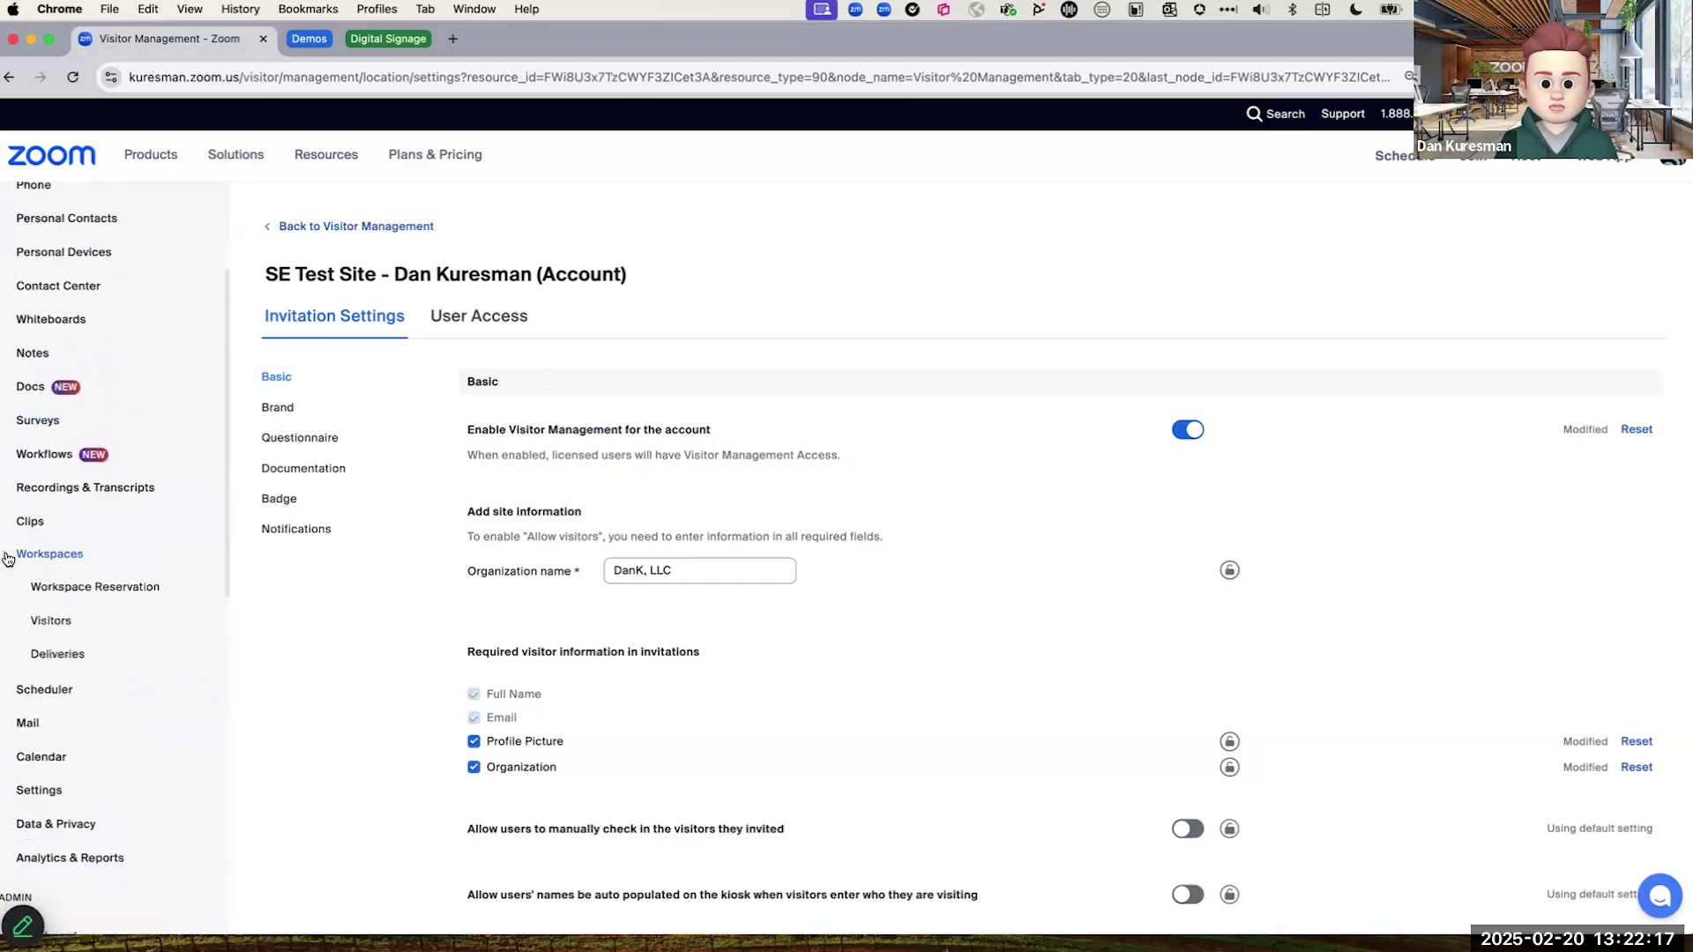
left_click(50, 622)
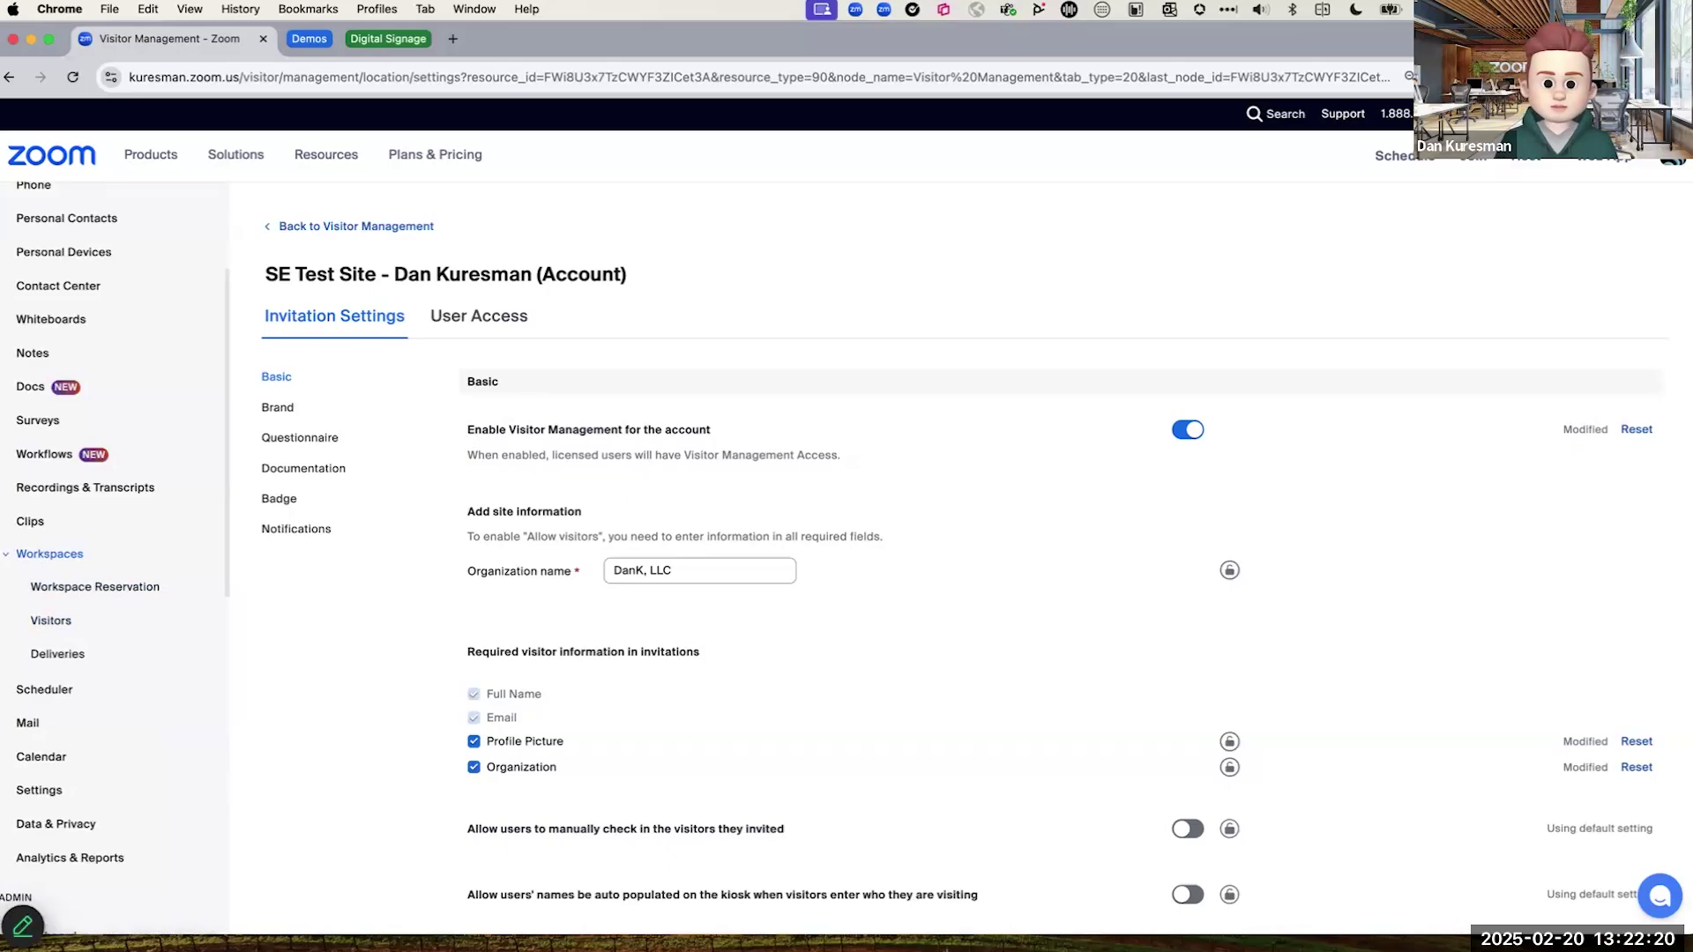
key("super+Tab")
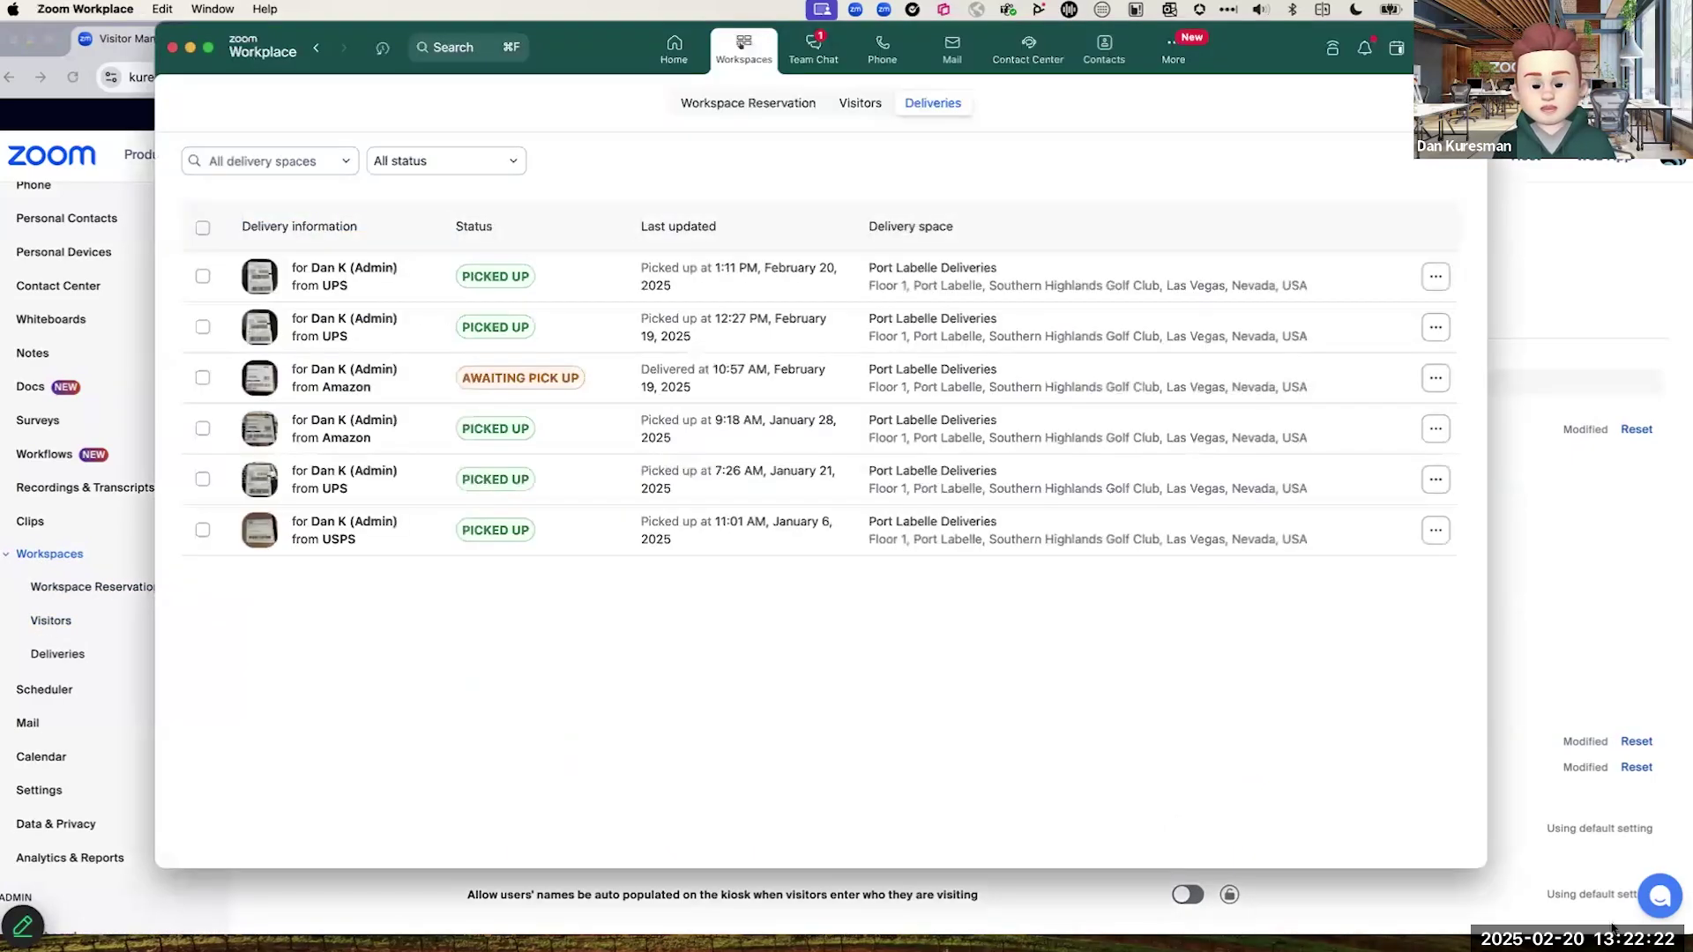
left_click(853, 108)
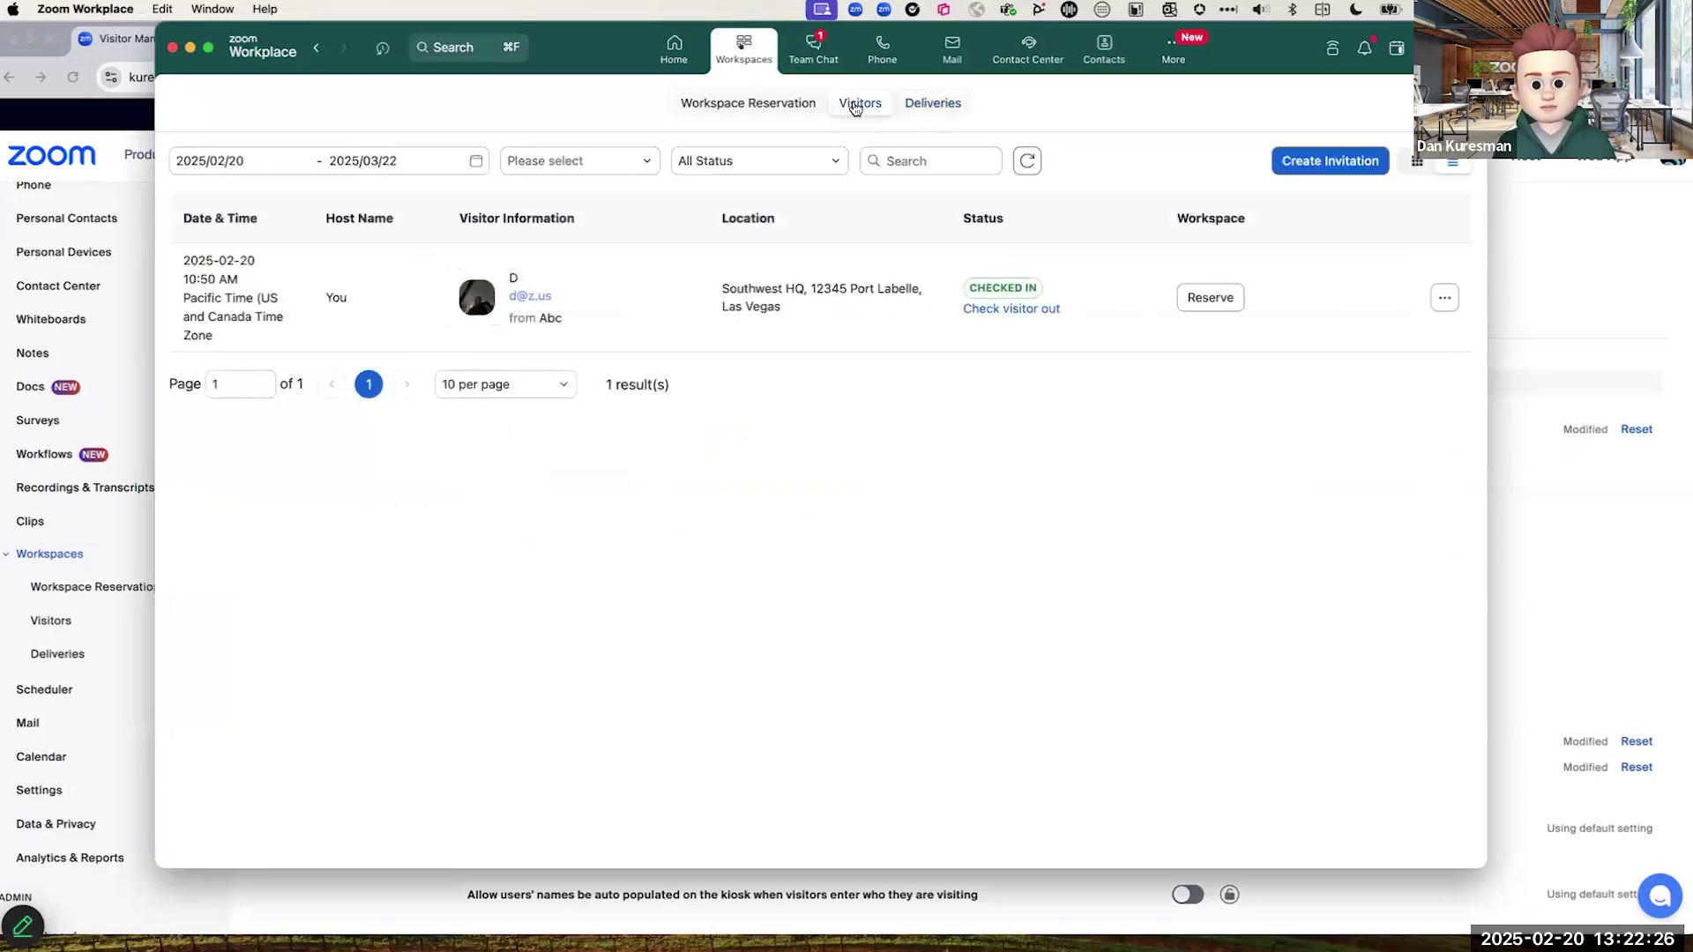
Step: Open a new visitor invitation in Zoom Workplace, and inspect the location filter for upcoming invitations in the web portal
left_click(1317, 159)
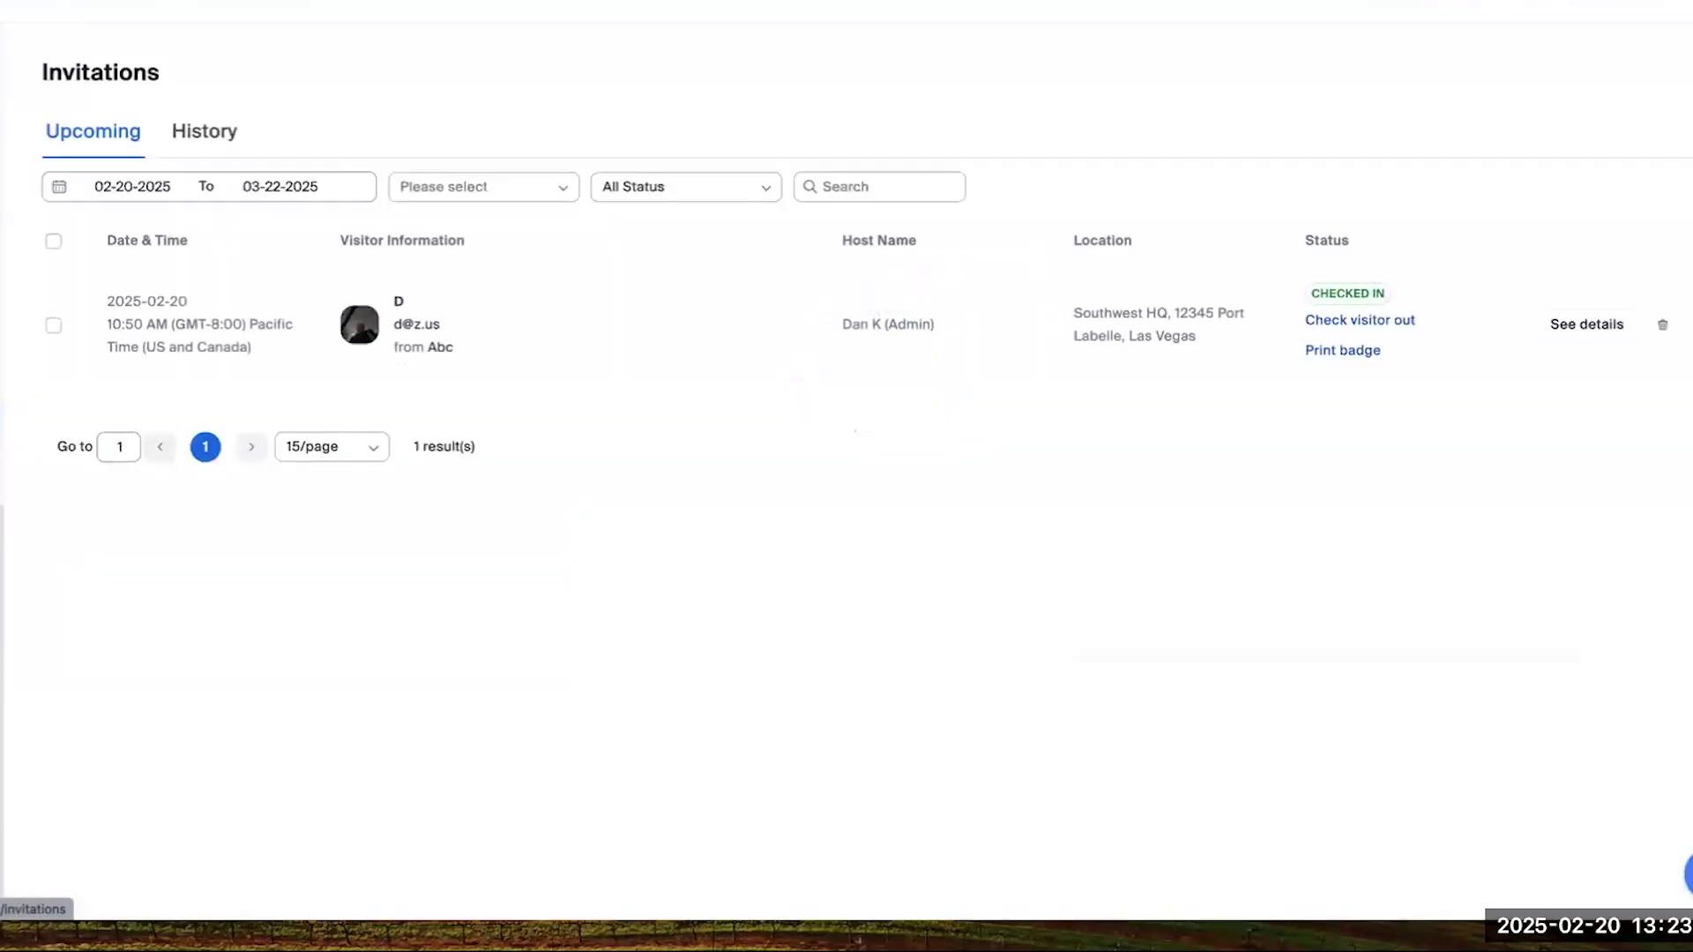
left_click(500, 188)
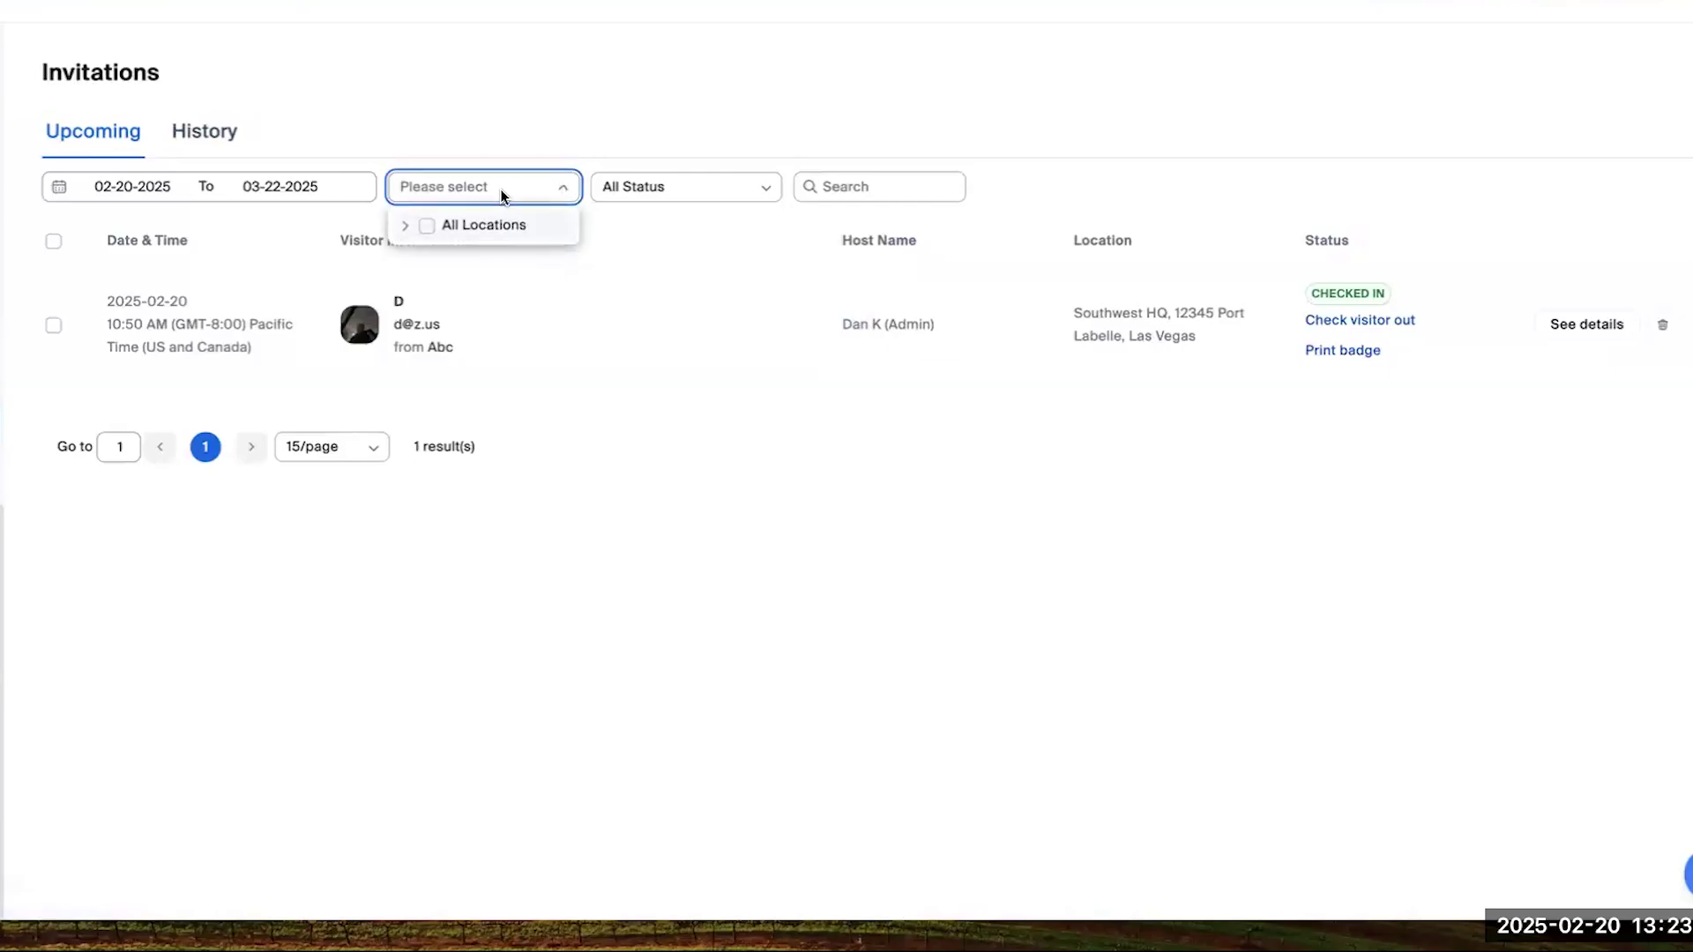
left_click(405, 228)
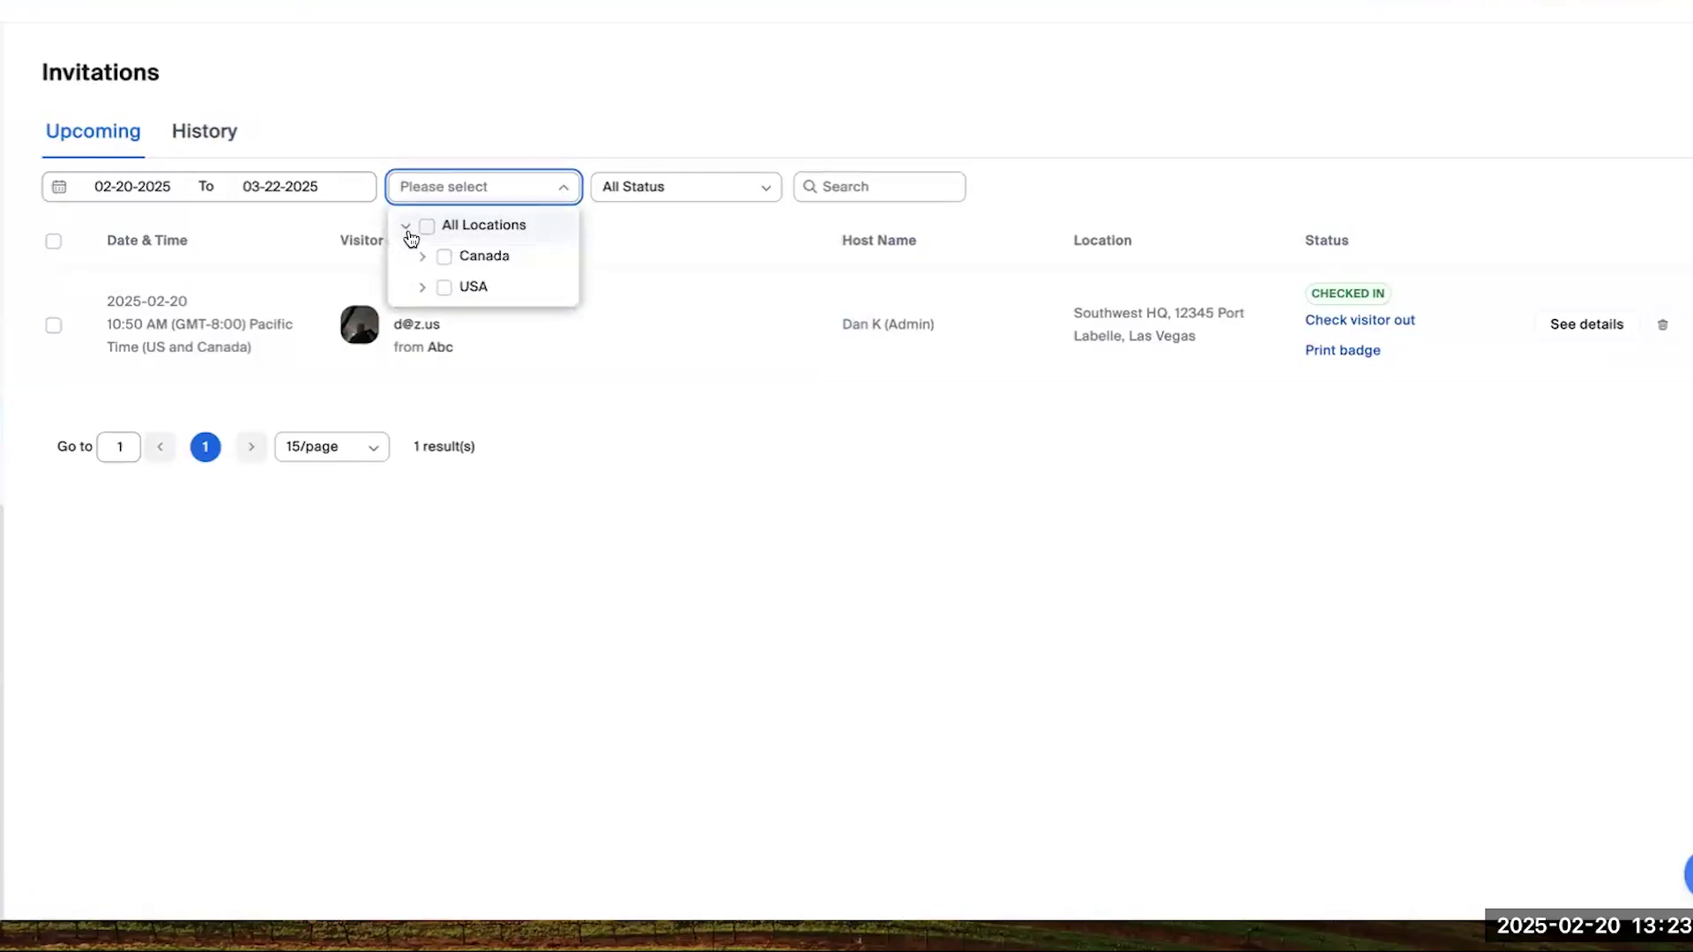
left_click(622, 450)
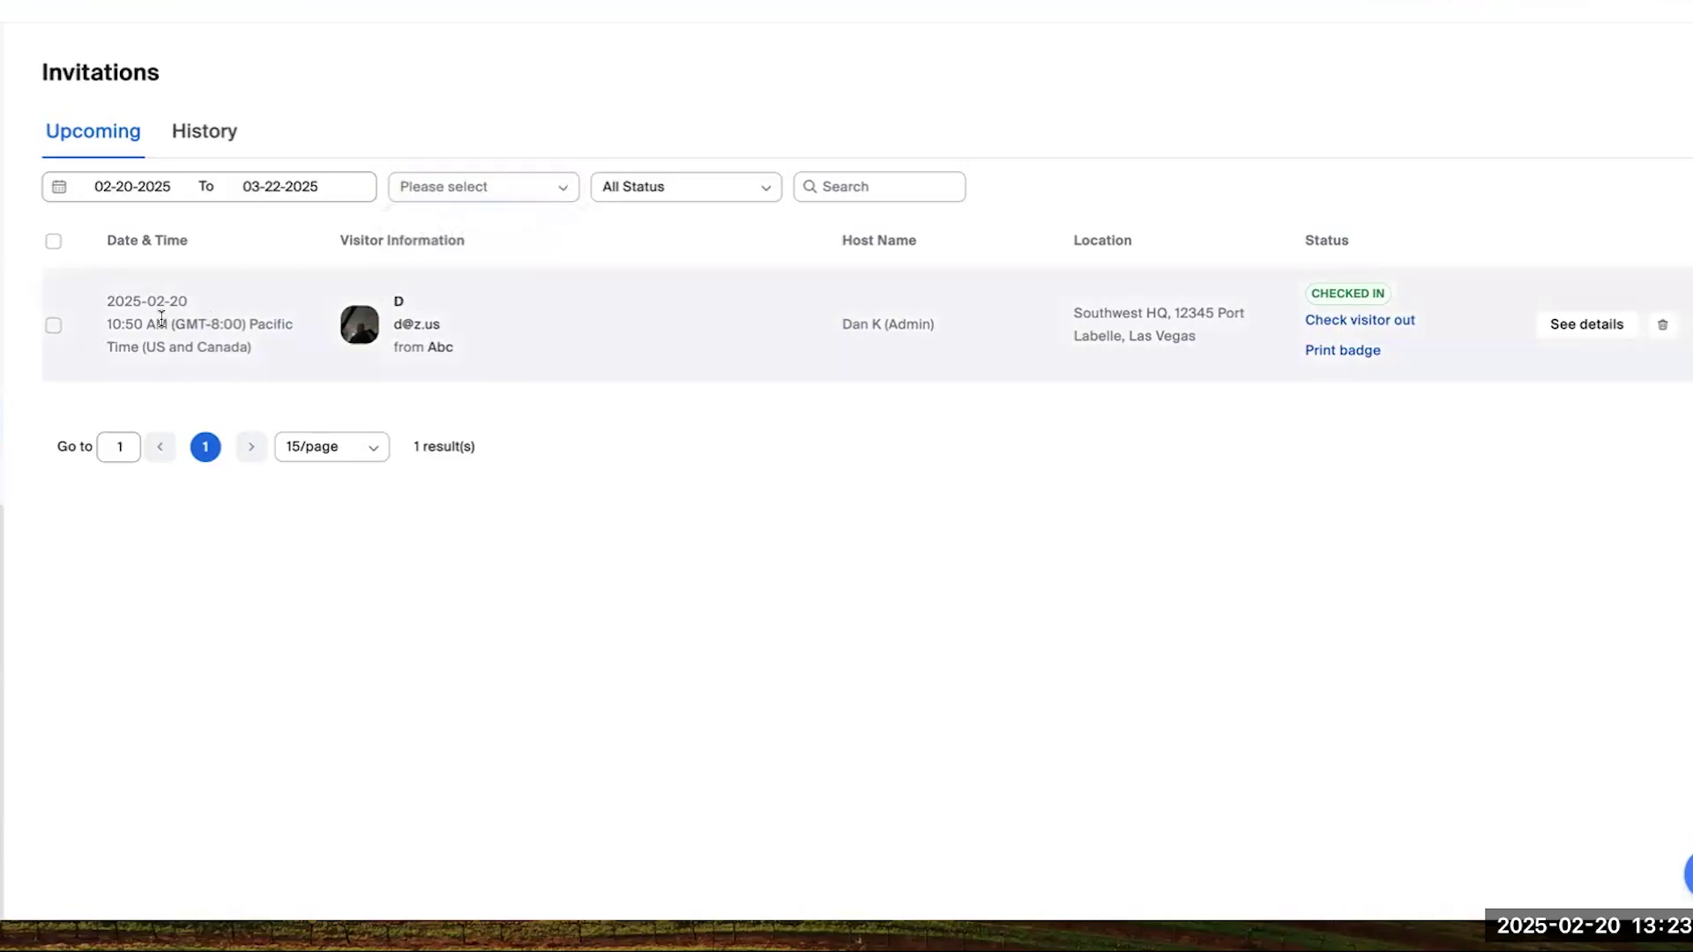
Step: View the invitation history and filter it by the USA locations Colorado and Nevada, one at a time
left_click(200, 134)
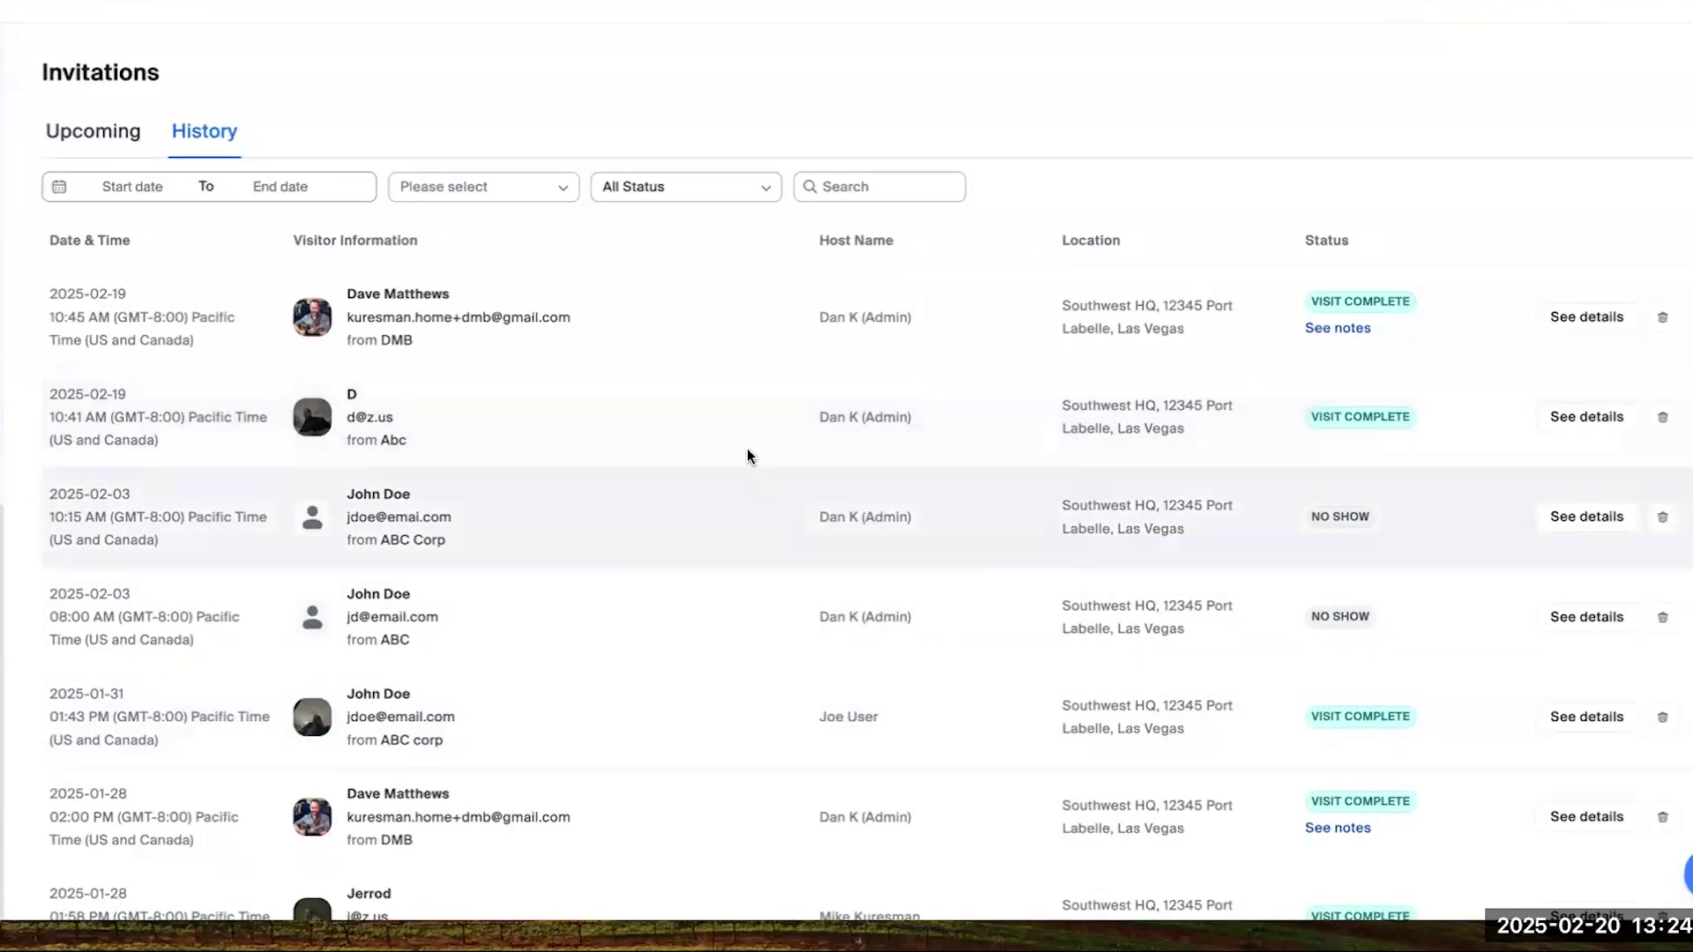
left_click(515, 179)
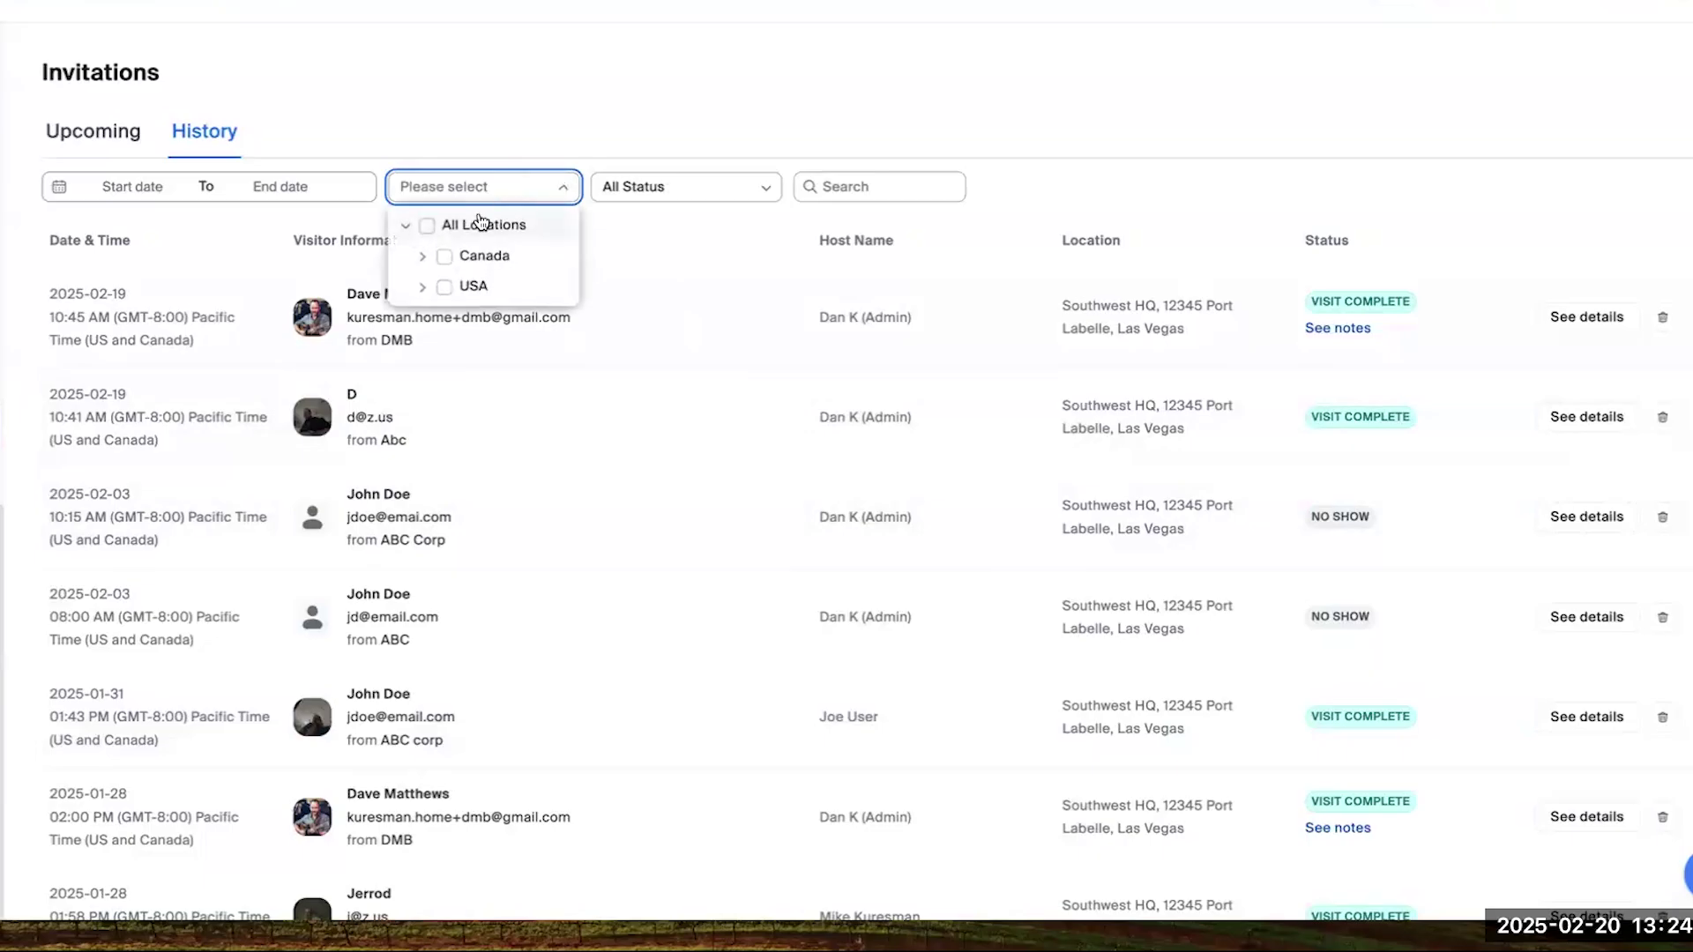
left_click(422, 287)
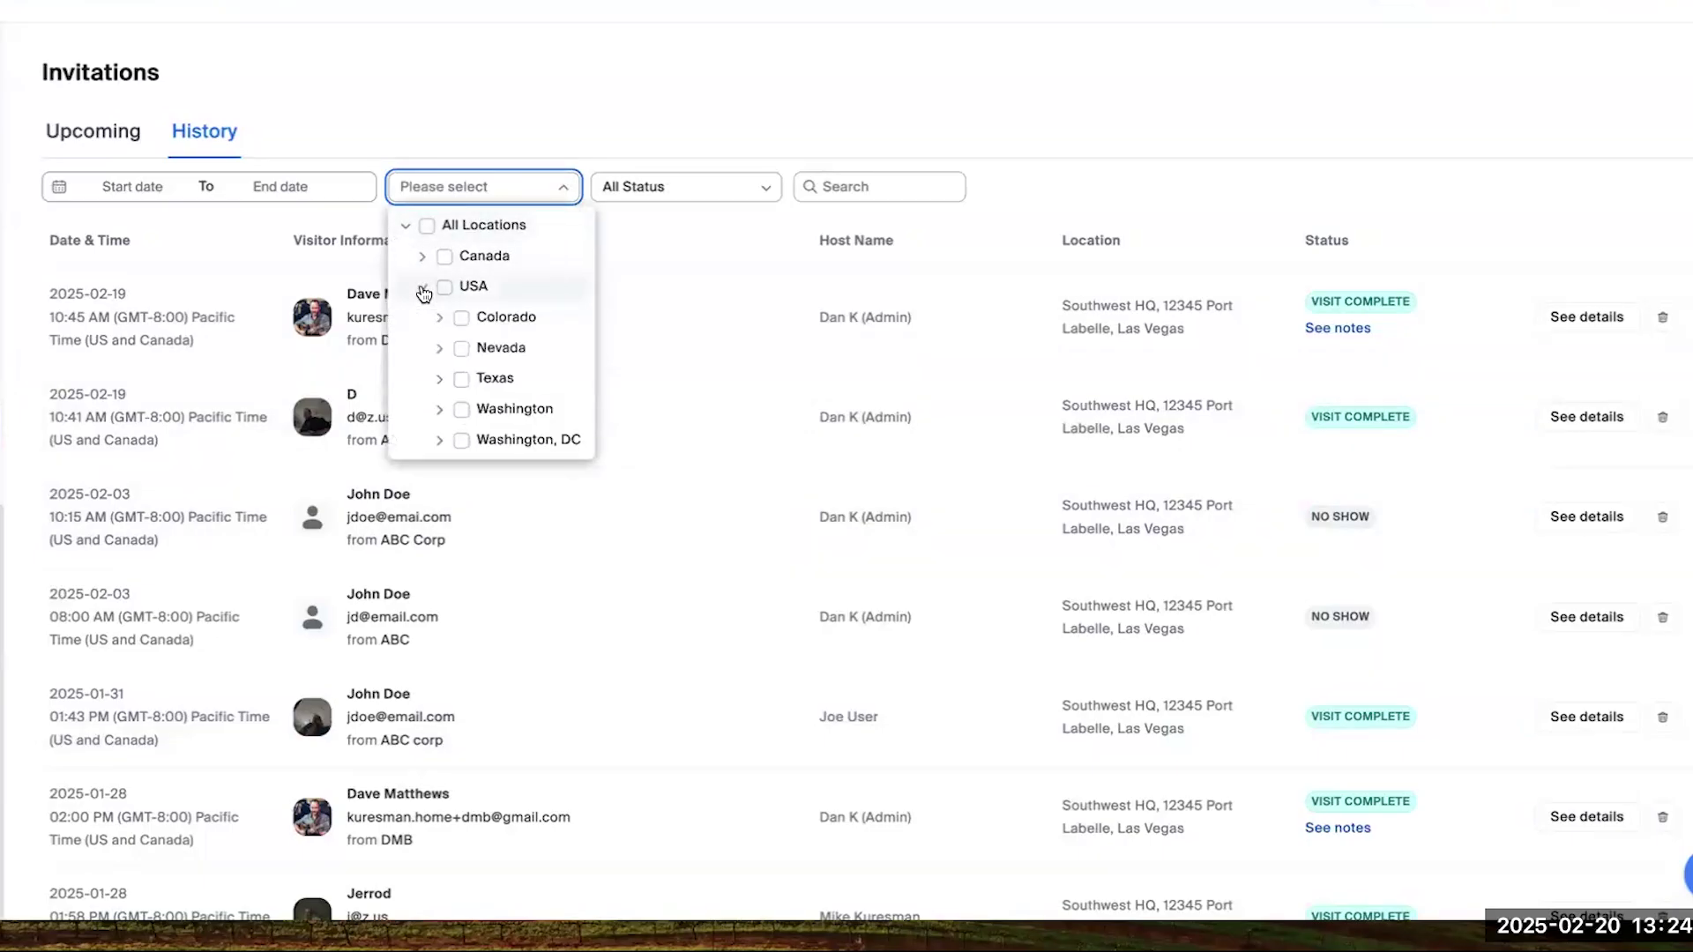
left_click(463, 320)
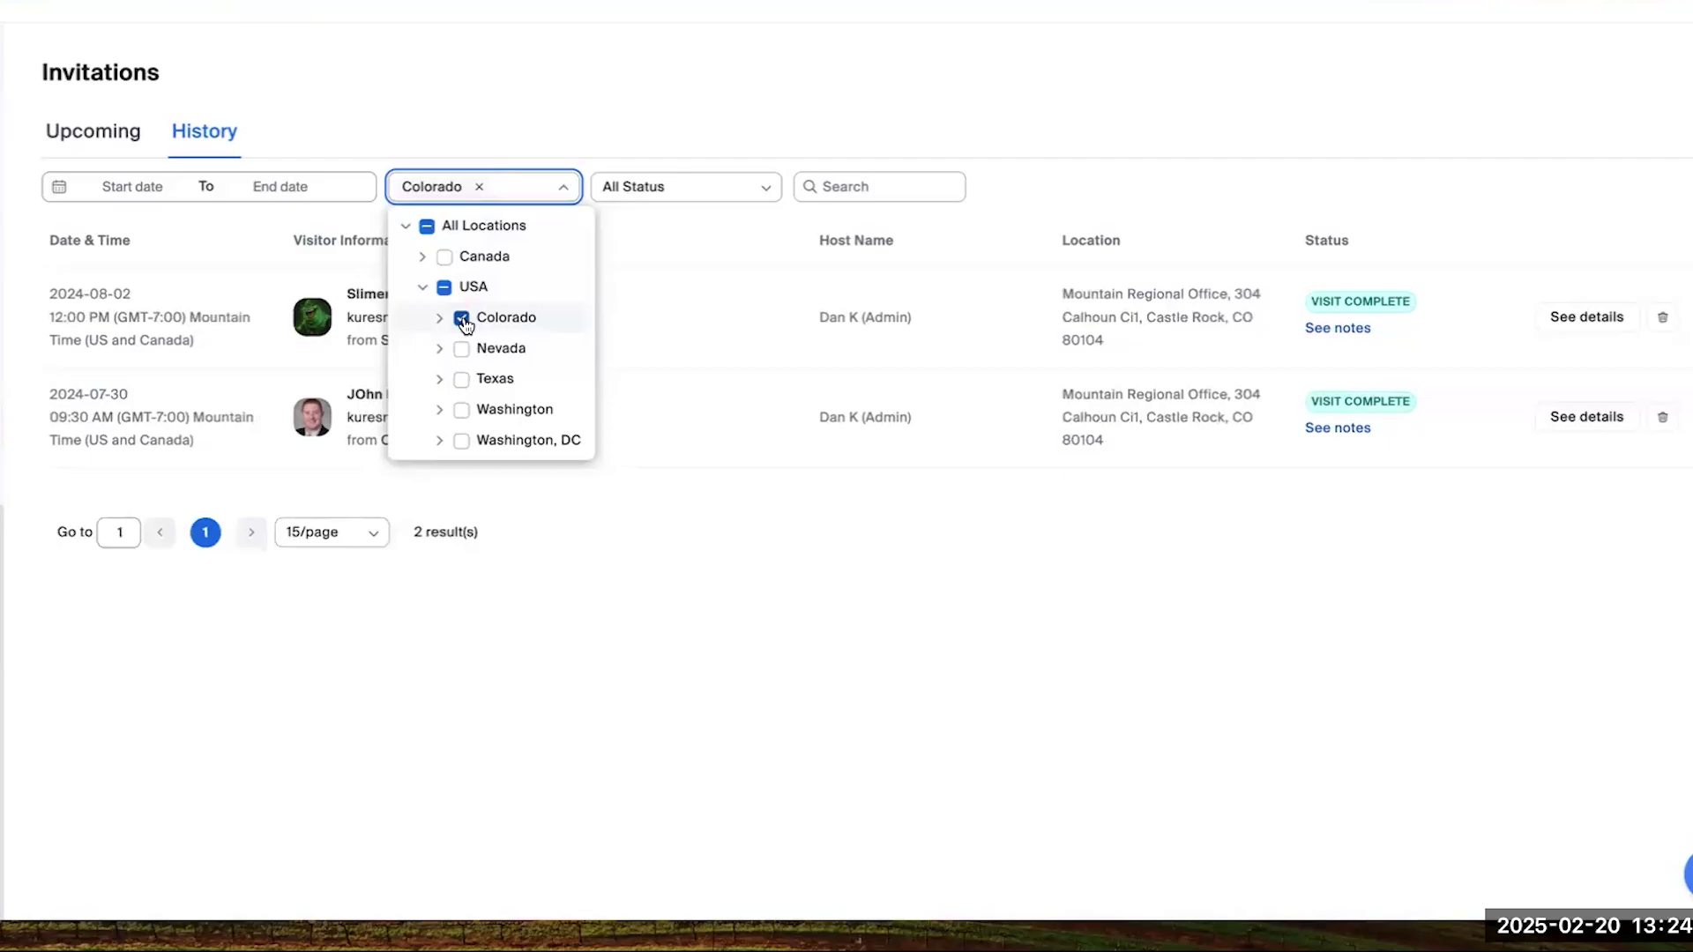
left_click(462, 319)
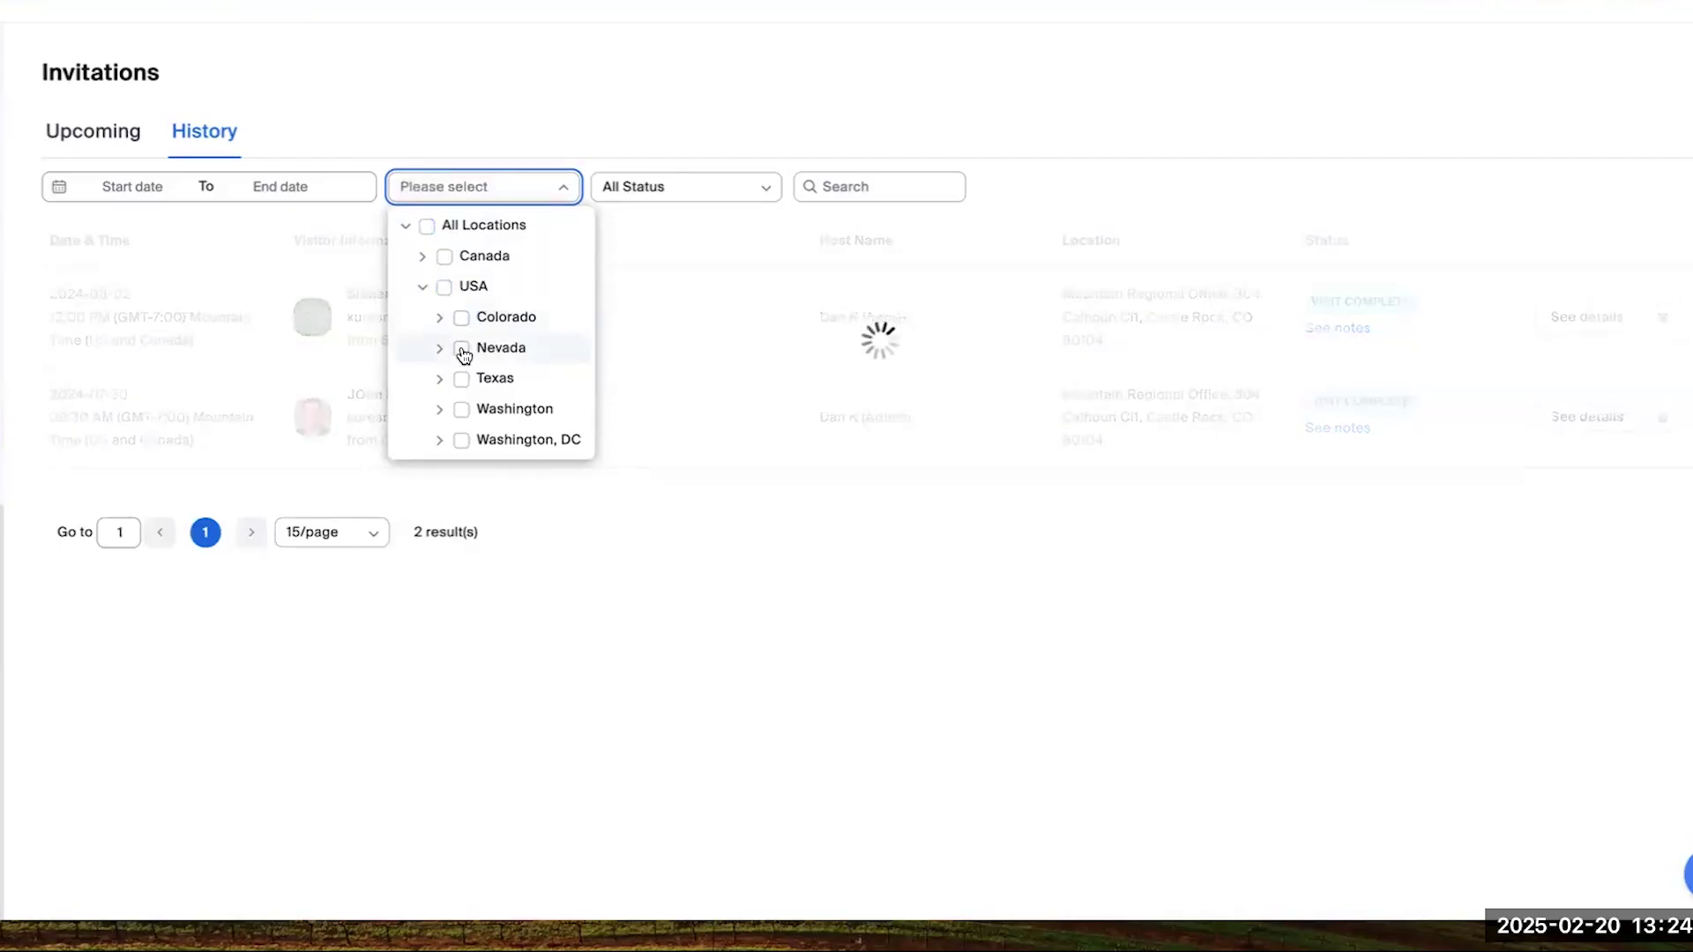
left_click(463, 349)
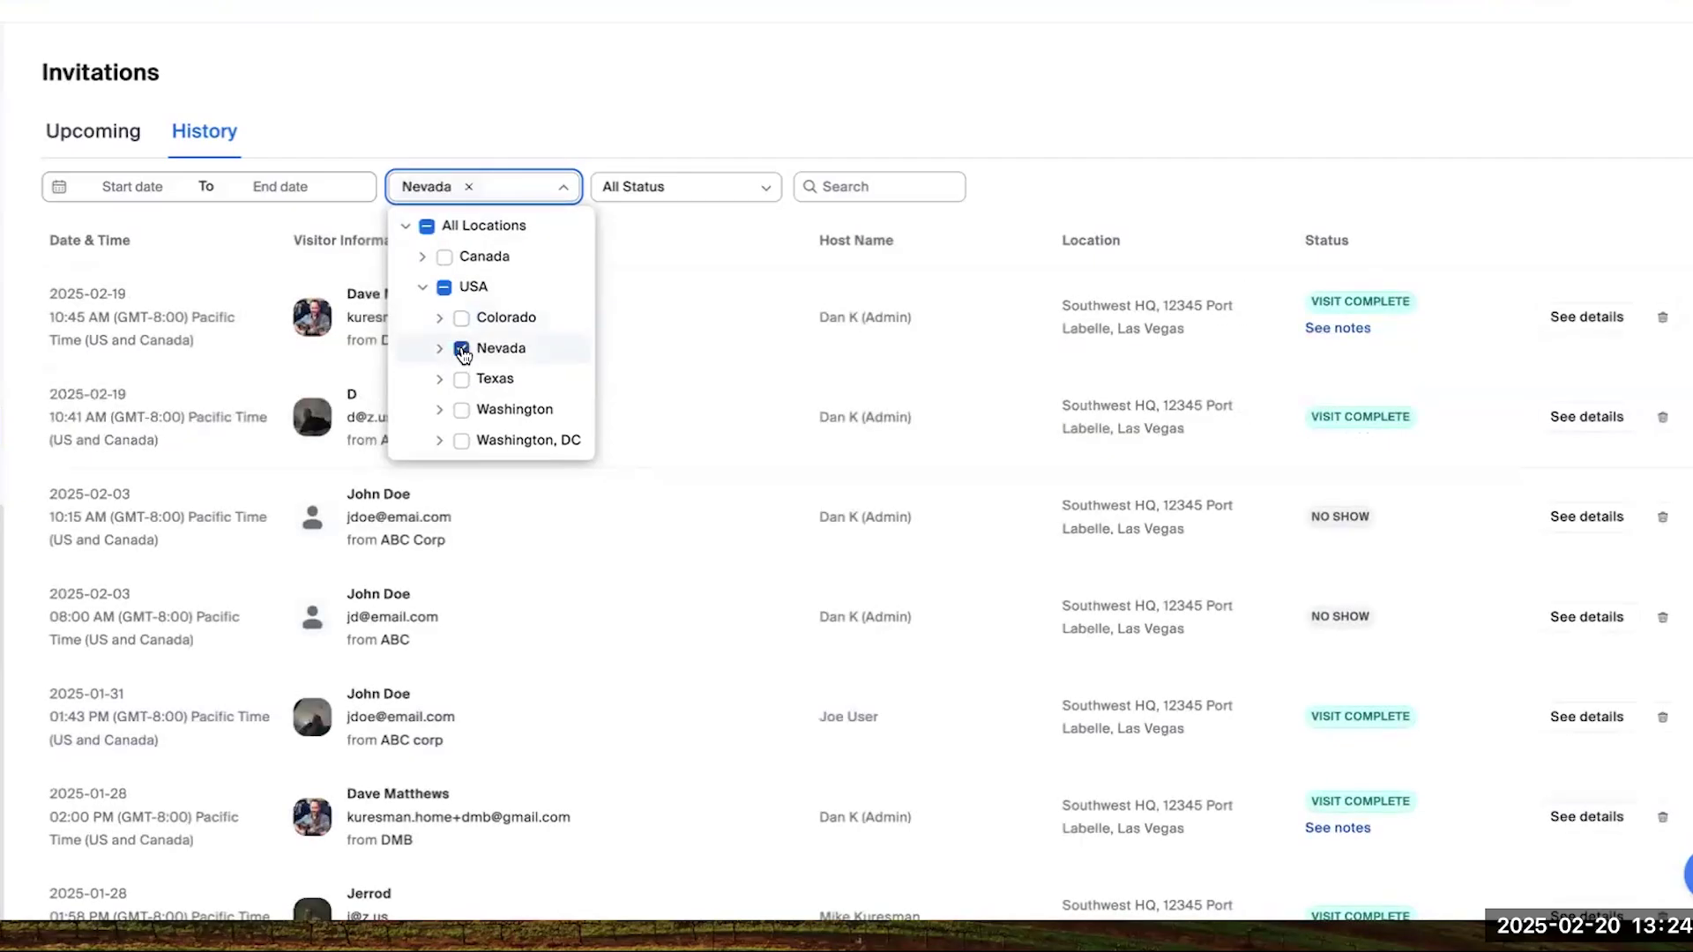
Step: Set the invitation history's location filter to All Locations and return to the upcoming invitations
left_click(428, 227)
left_click(407, 227)
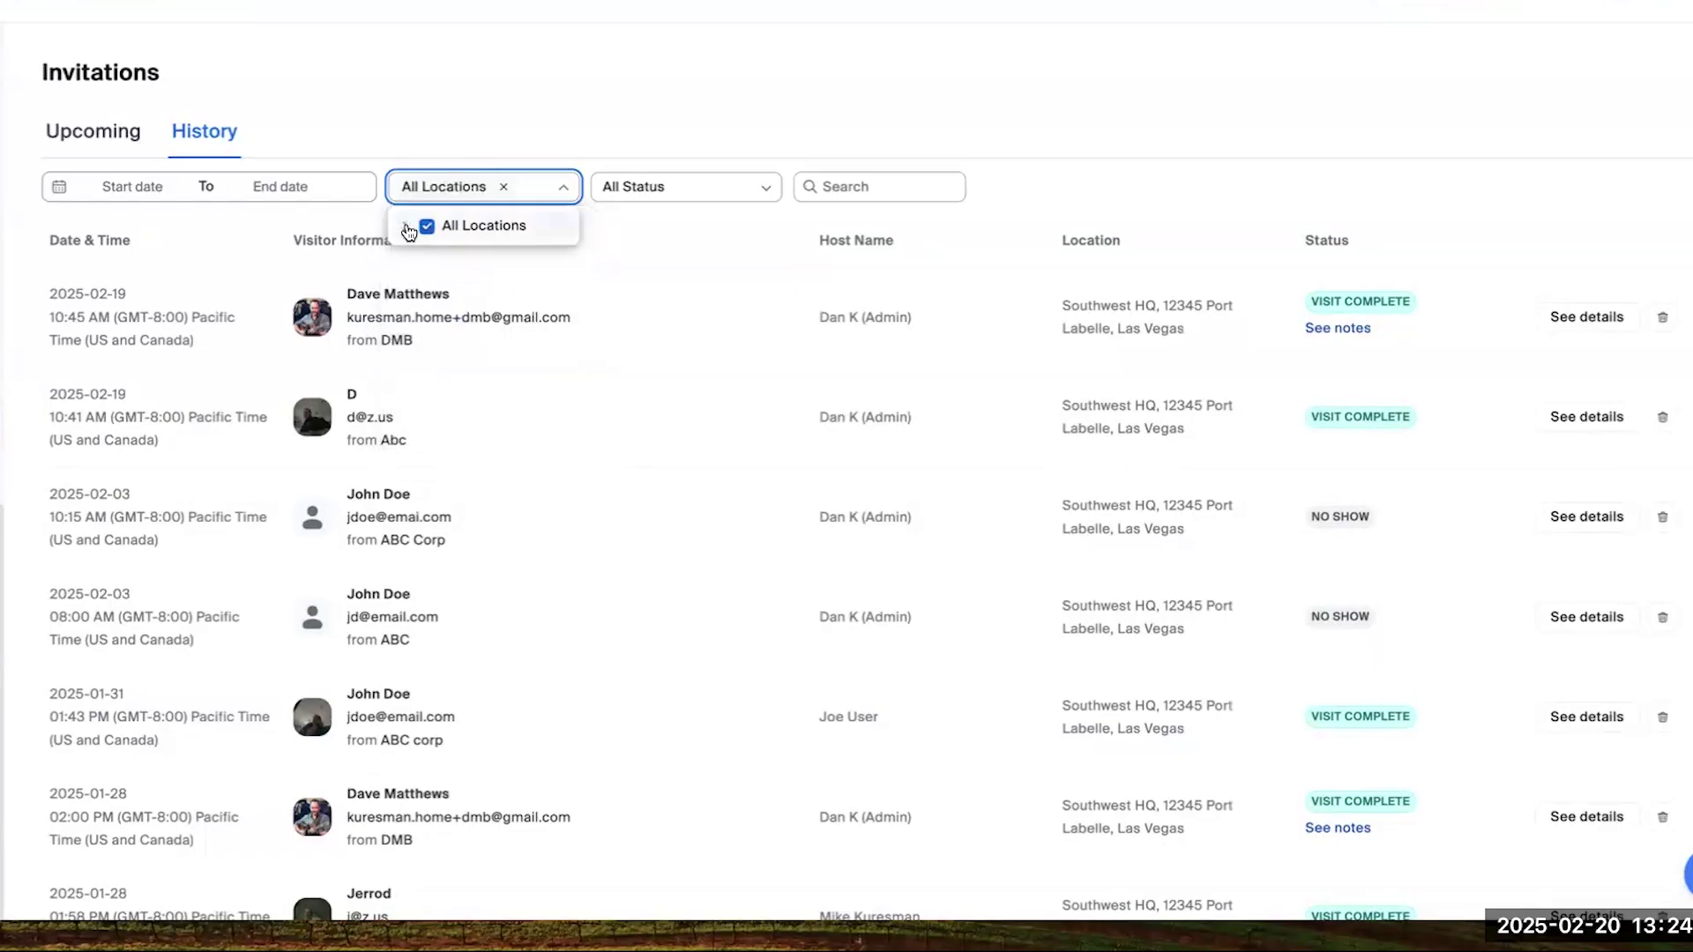
left_click(1166, 79)
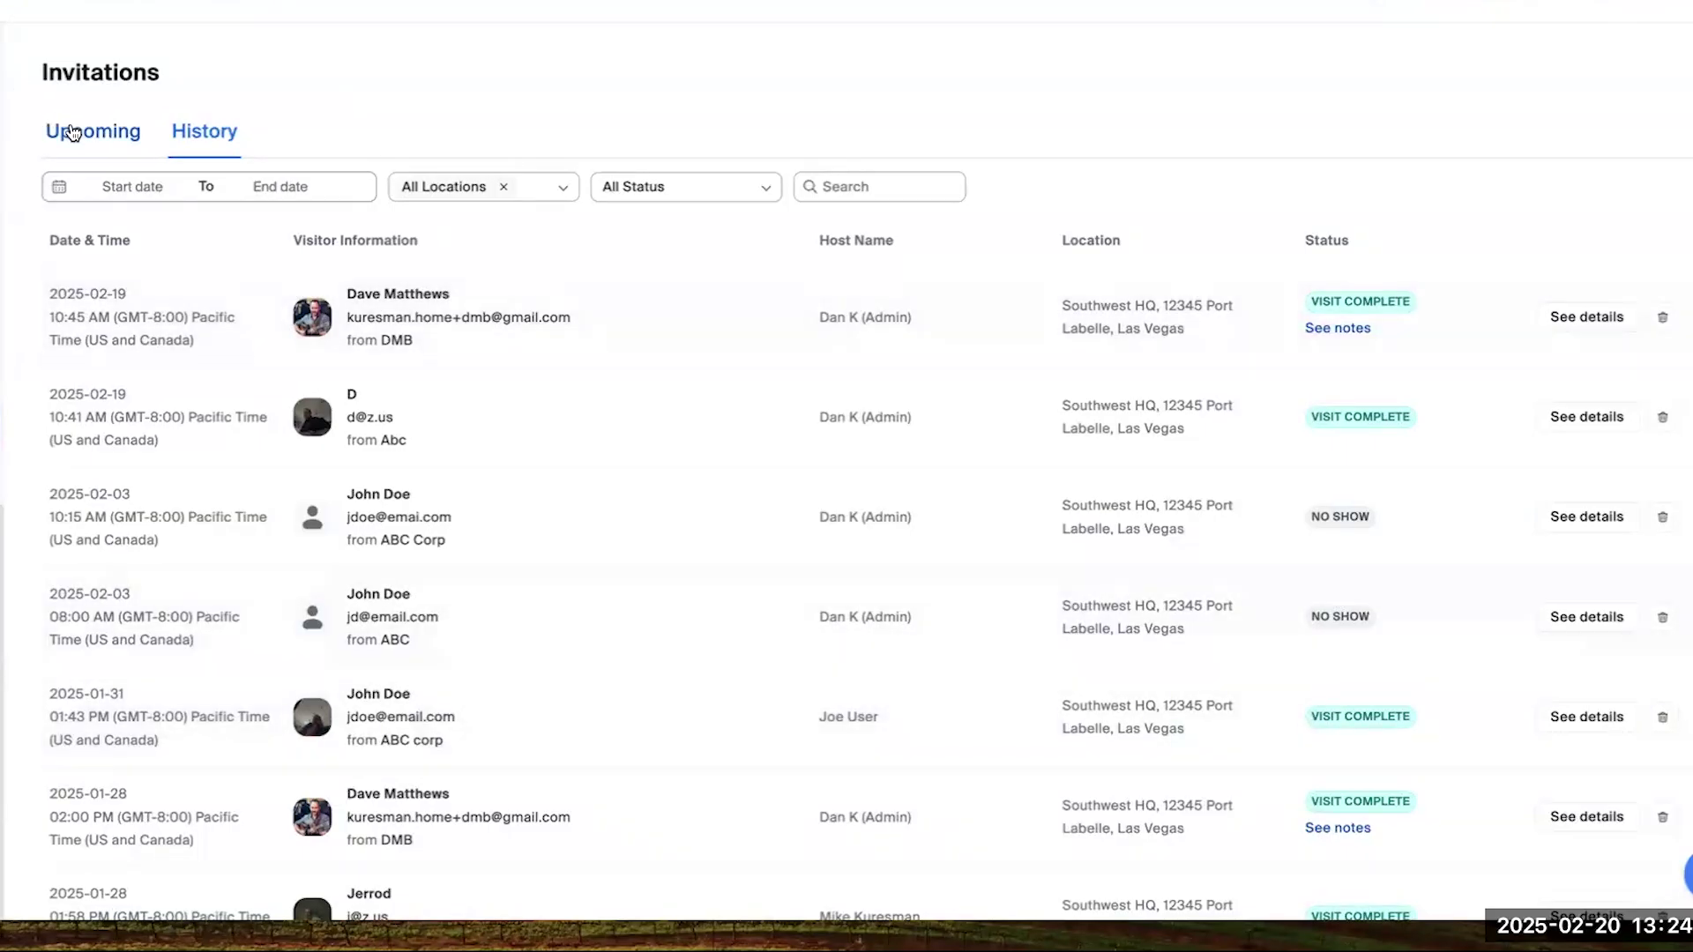
left_click(73, 132)
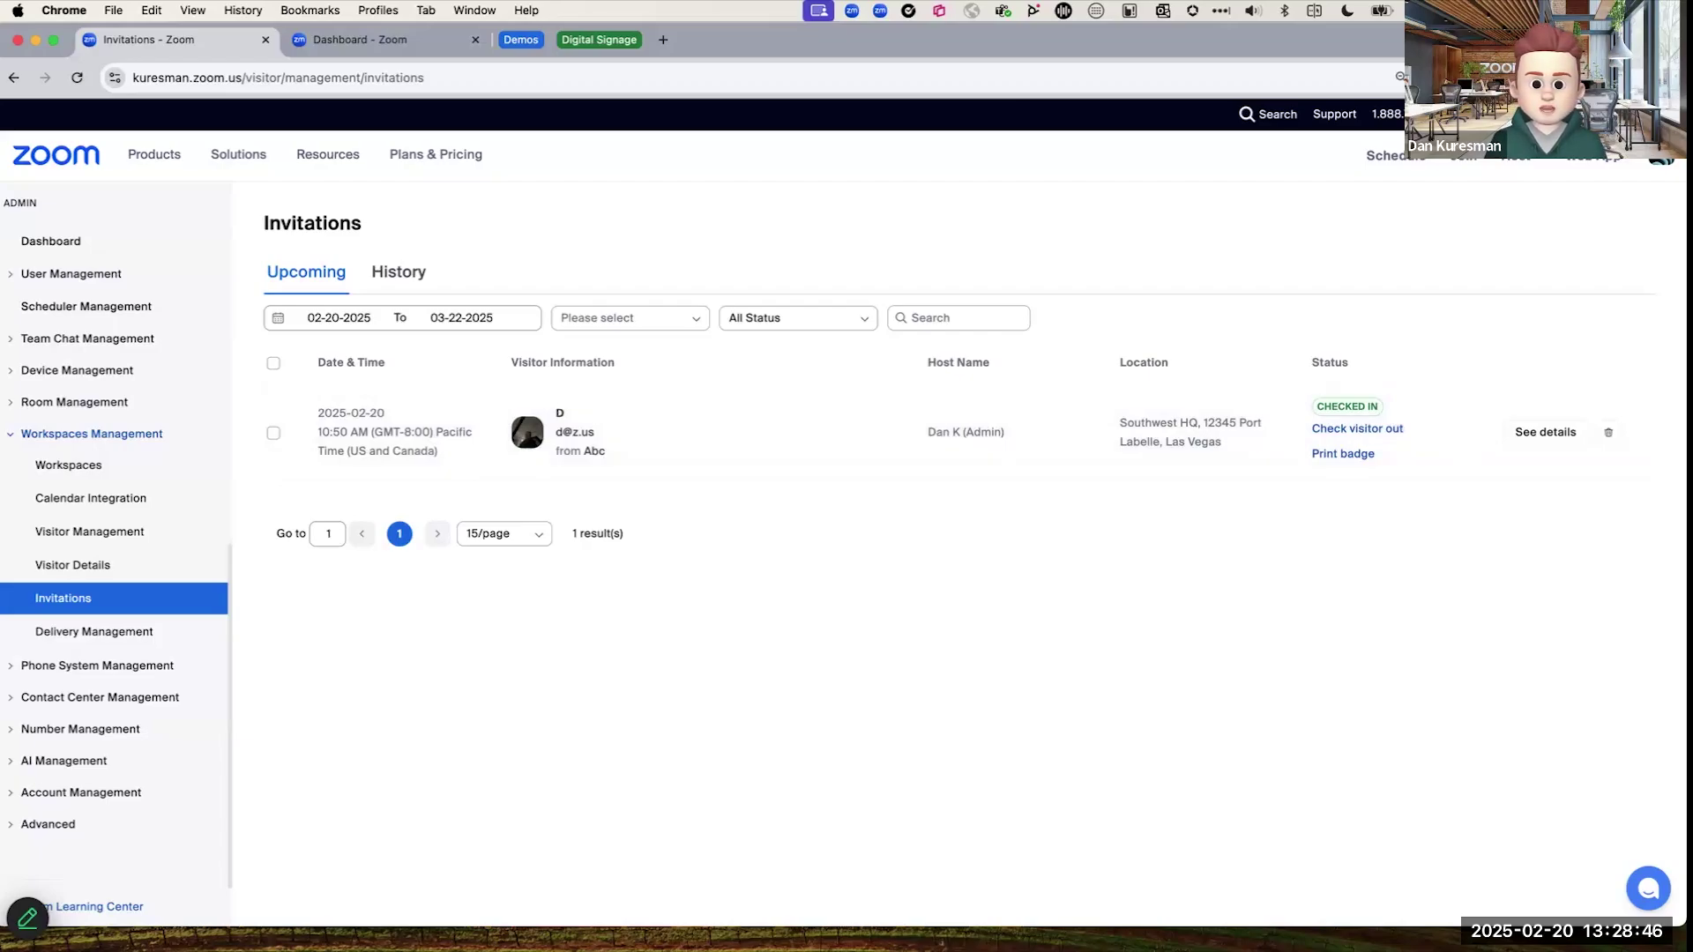
Step: Switch to Zoom Workplace and view the visitor arrival notification in the Workspaces team chat
key("super+Tab")
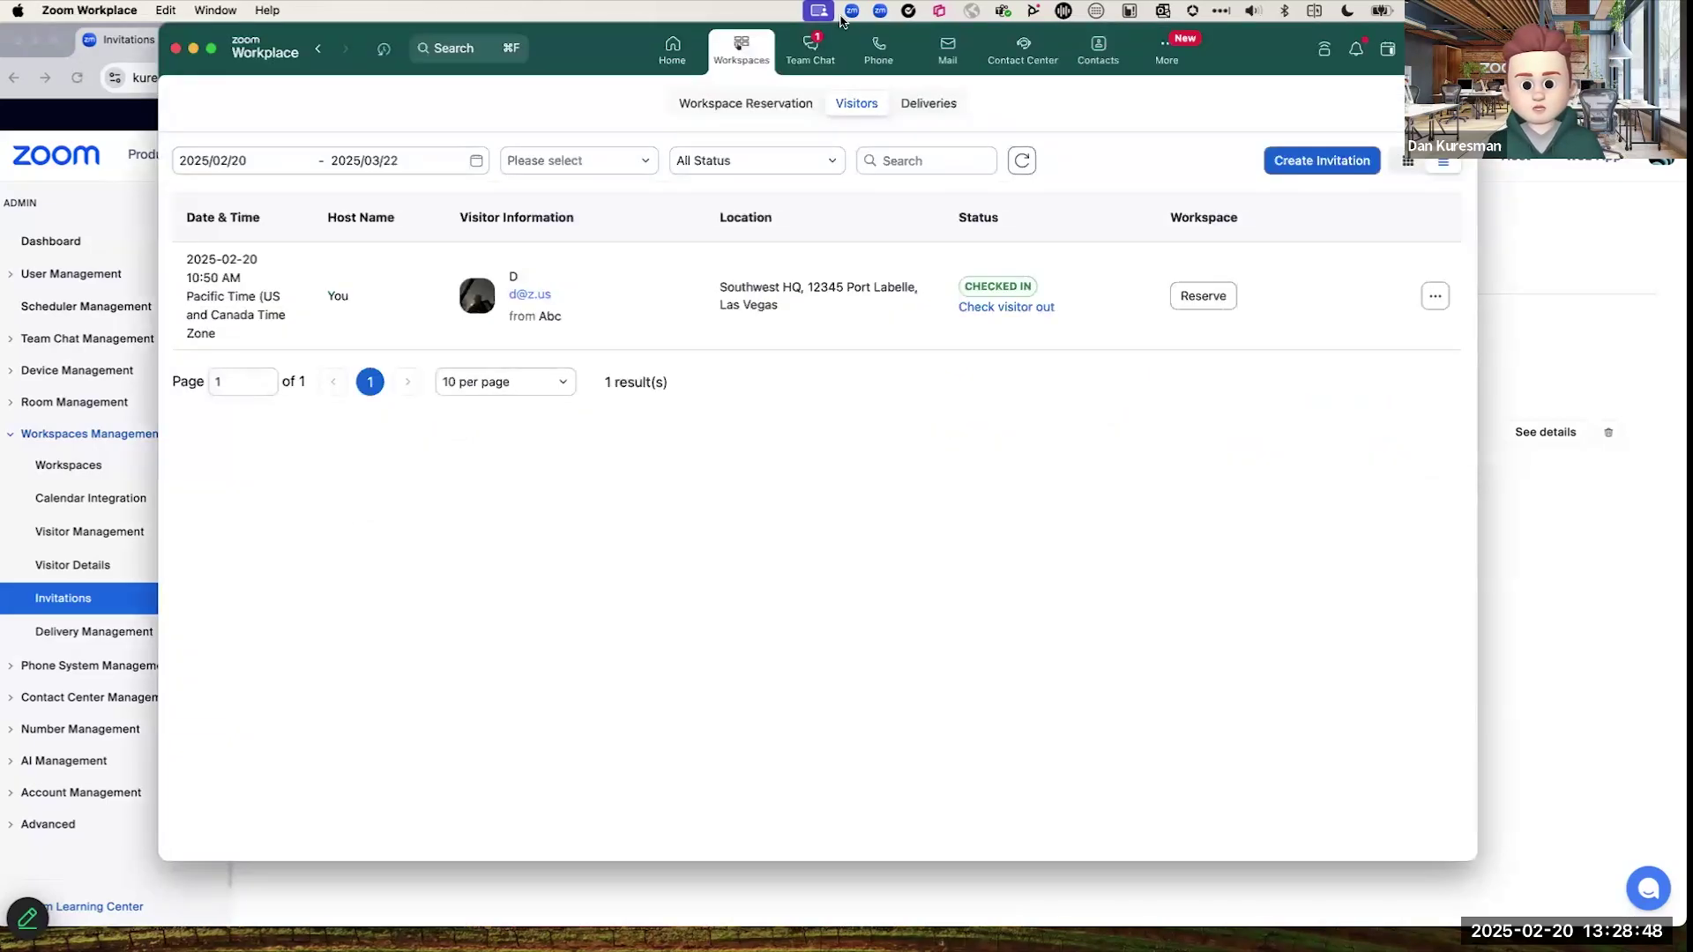
left_click(811, 49)
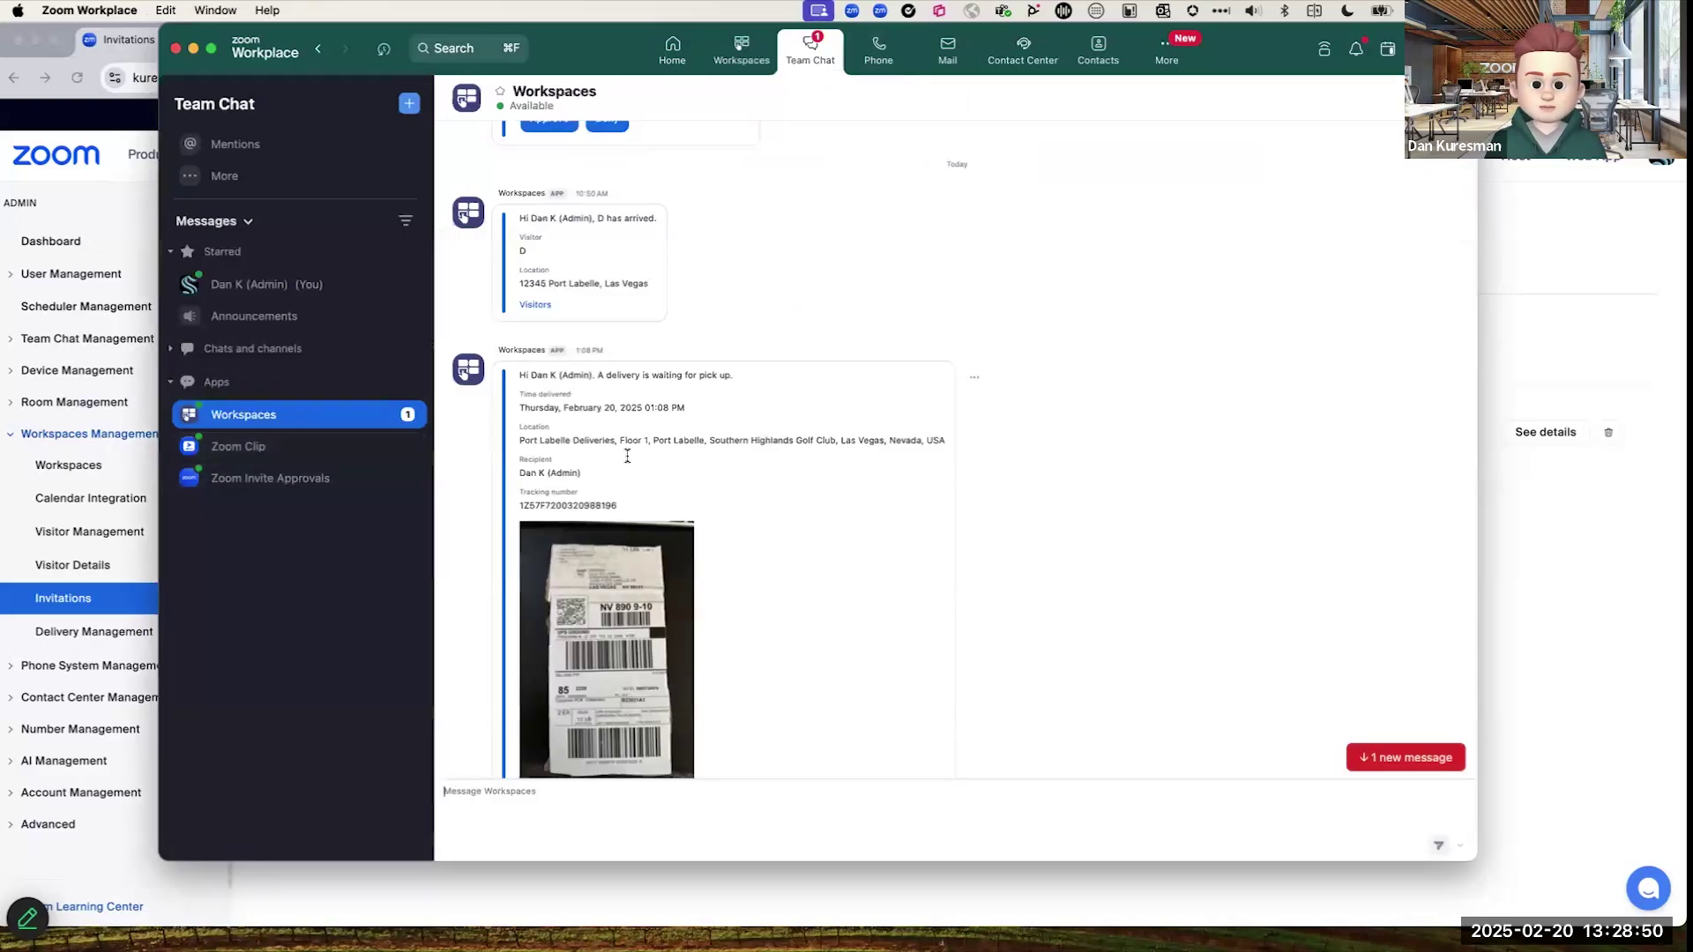
scroll(627, 456, "up", 3)
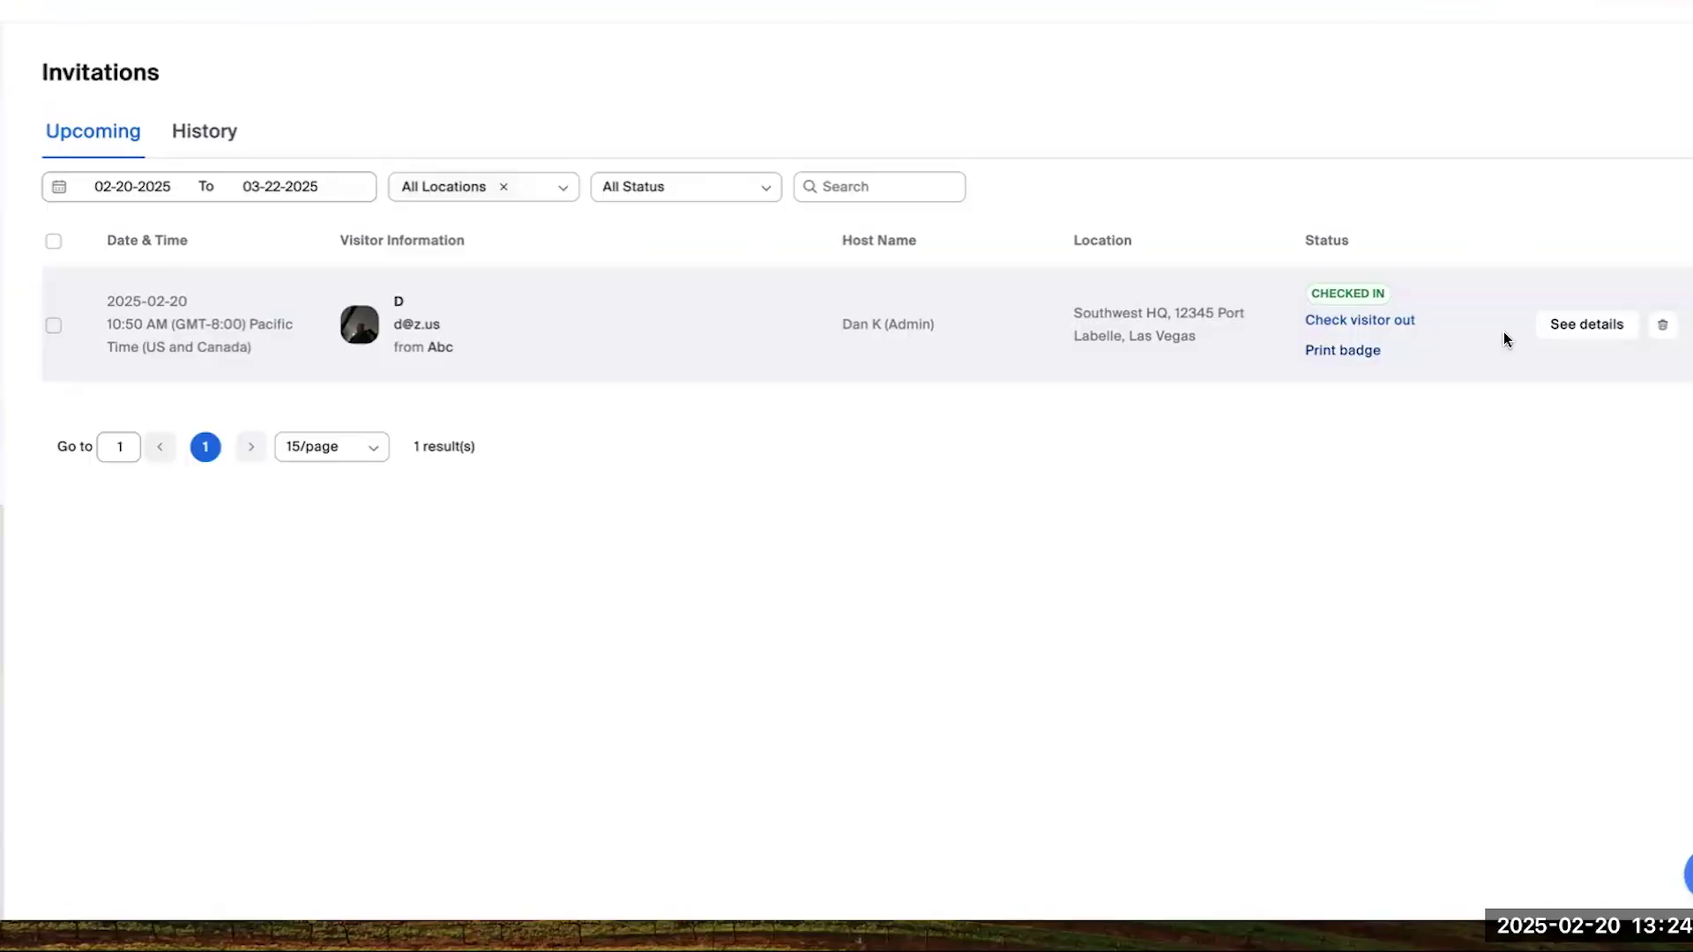
Step: In the web portal, review the checked-in visitor's invitation details and signed agreement documents, and close them
left_click(1572, 325)
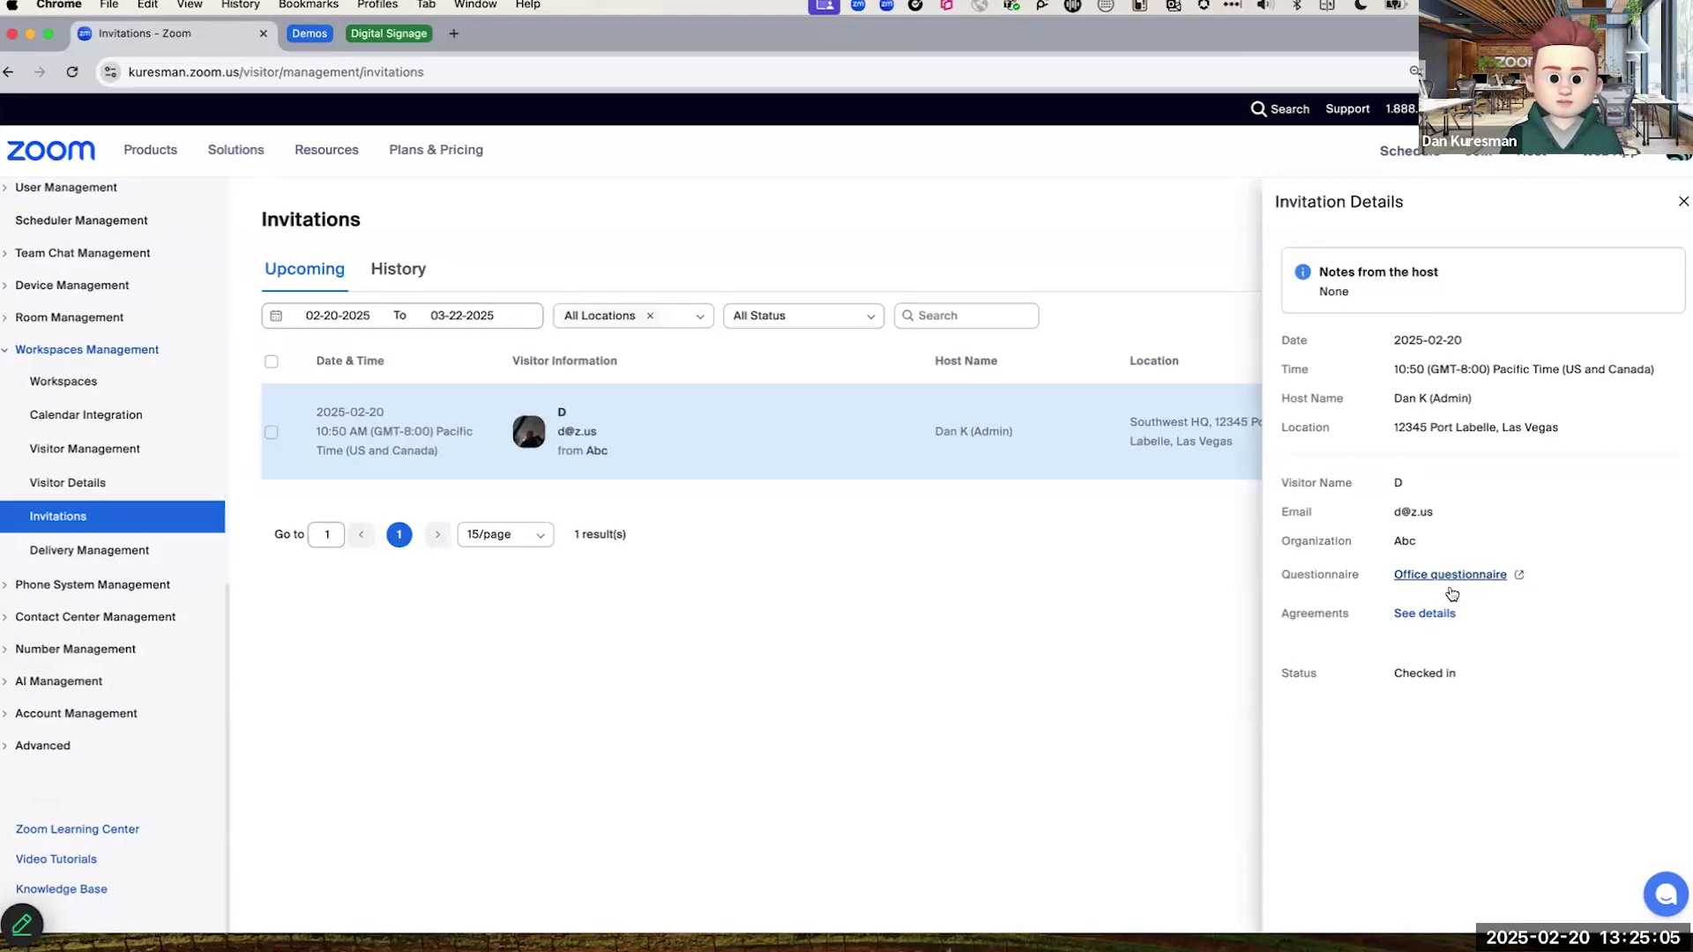
left_click(1428, 614)
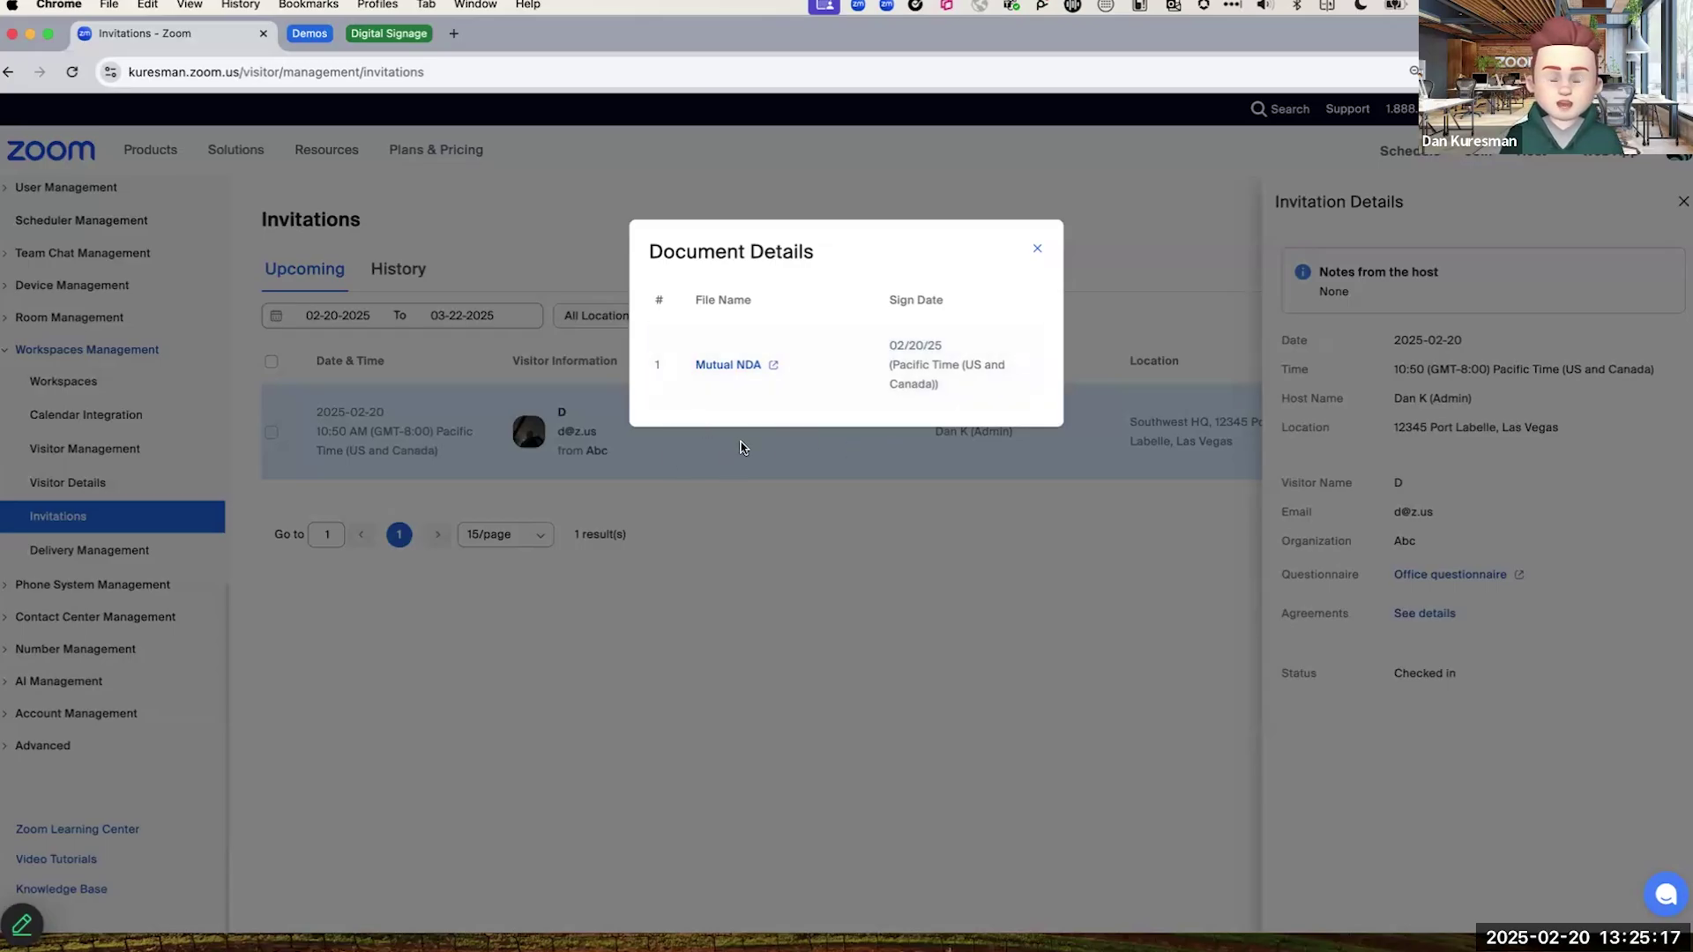
left_click(1035, 251)
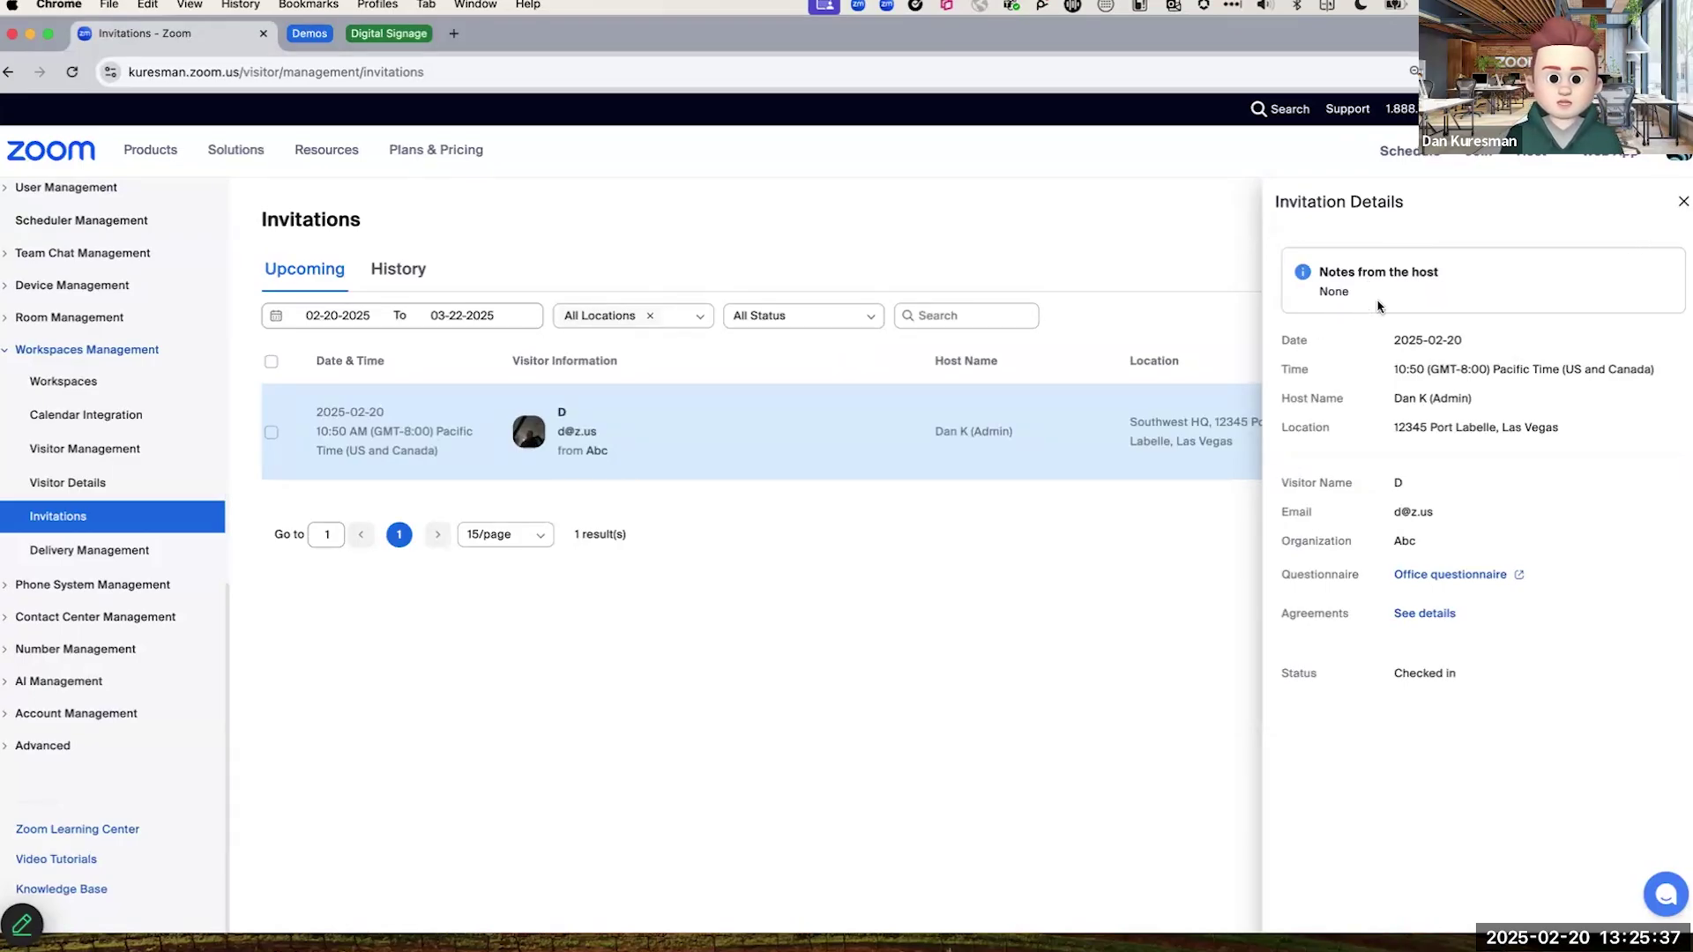
left_click(1682, 203)
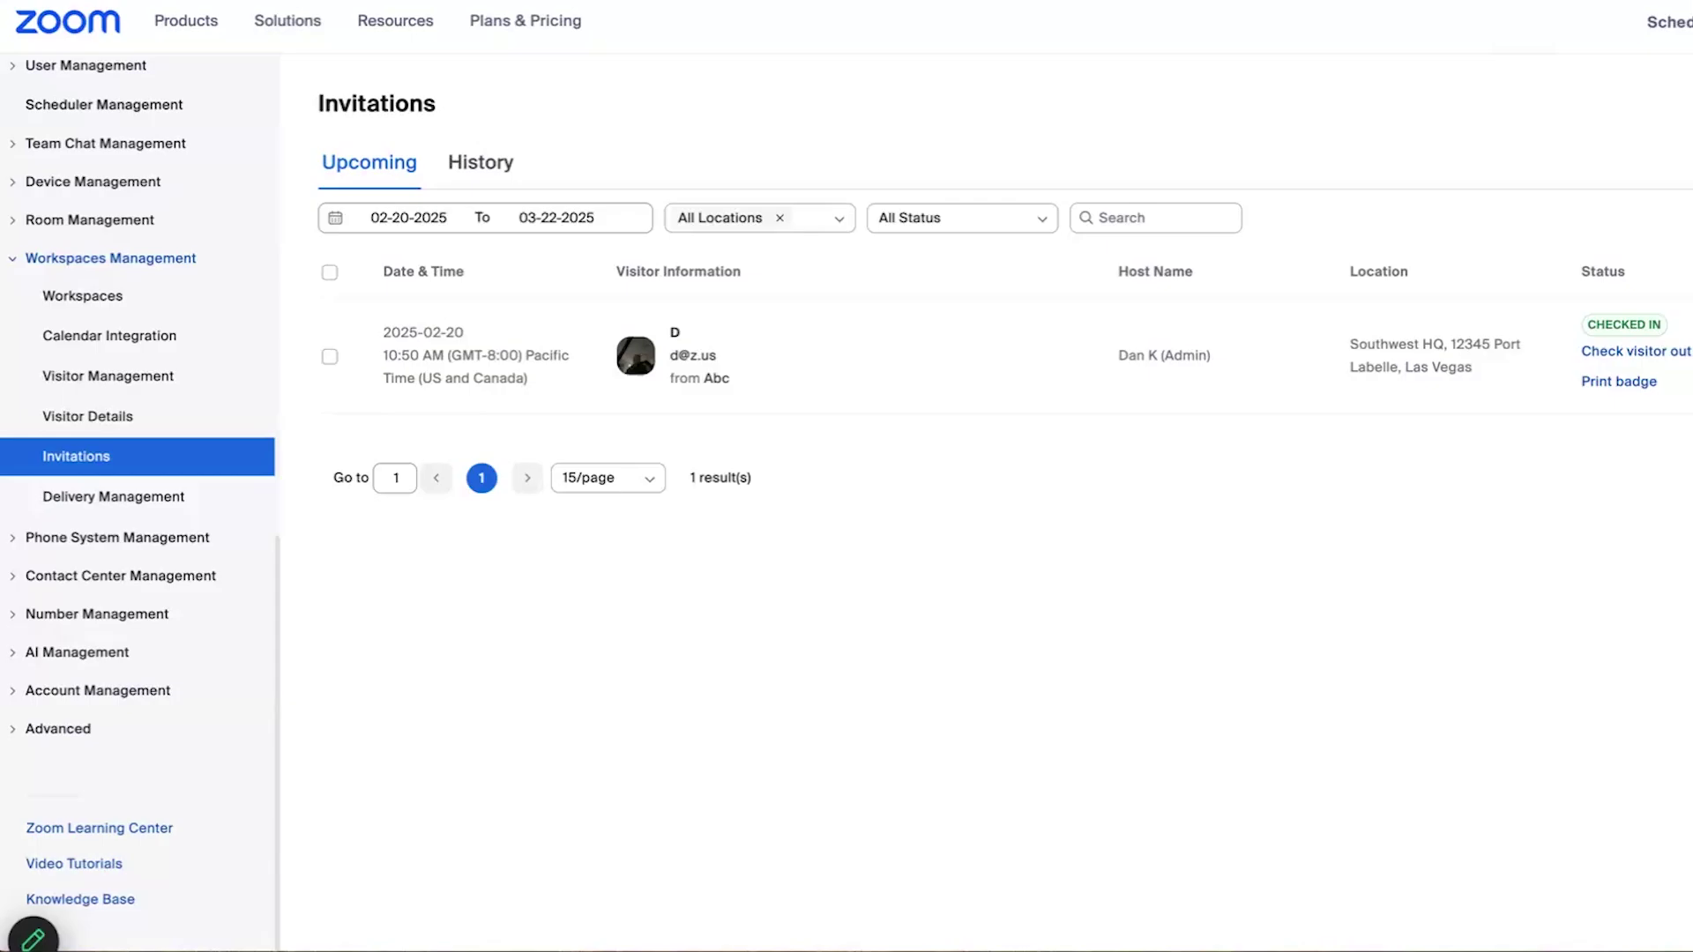
Step: Open the account's Visitor Details list, show 50 entries per page, and look through the visitors and their visit counts
left_click(84, 418)
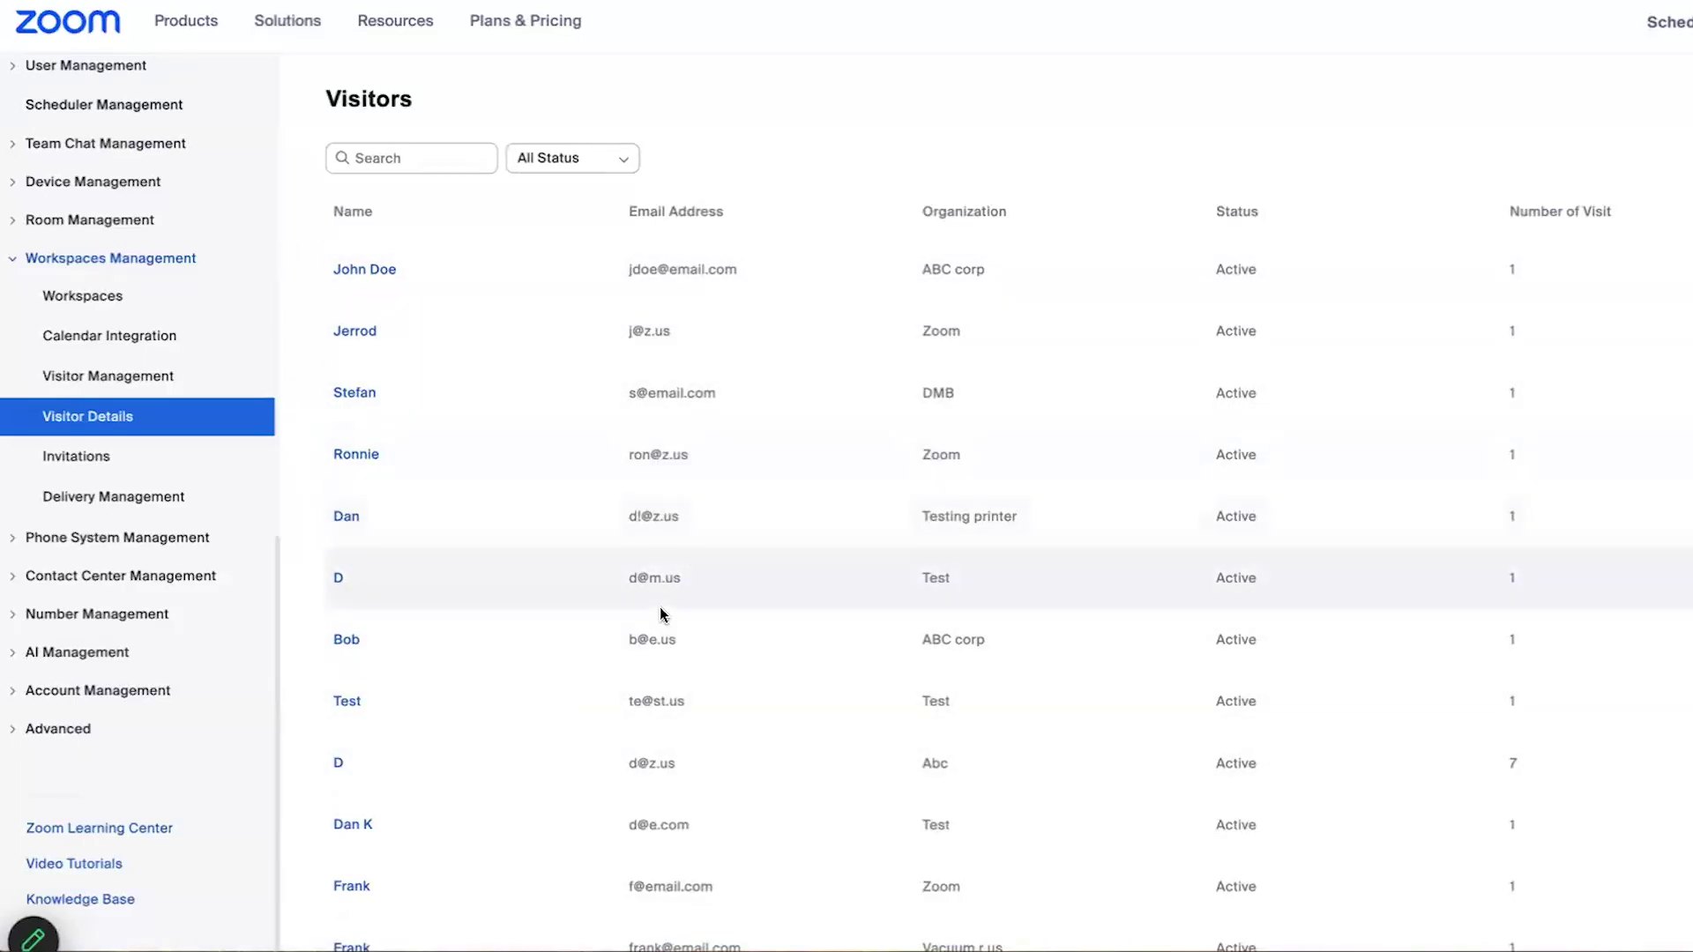
scroll(662, 612, "down", 5)
scroll(670, 600, "down", 4)
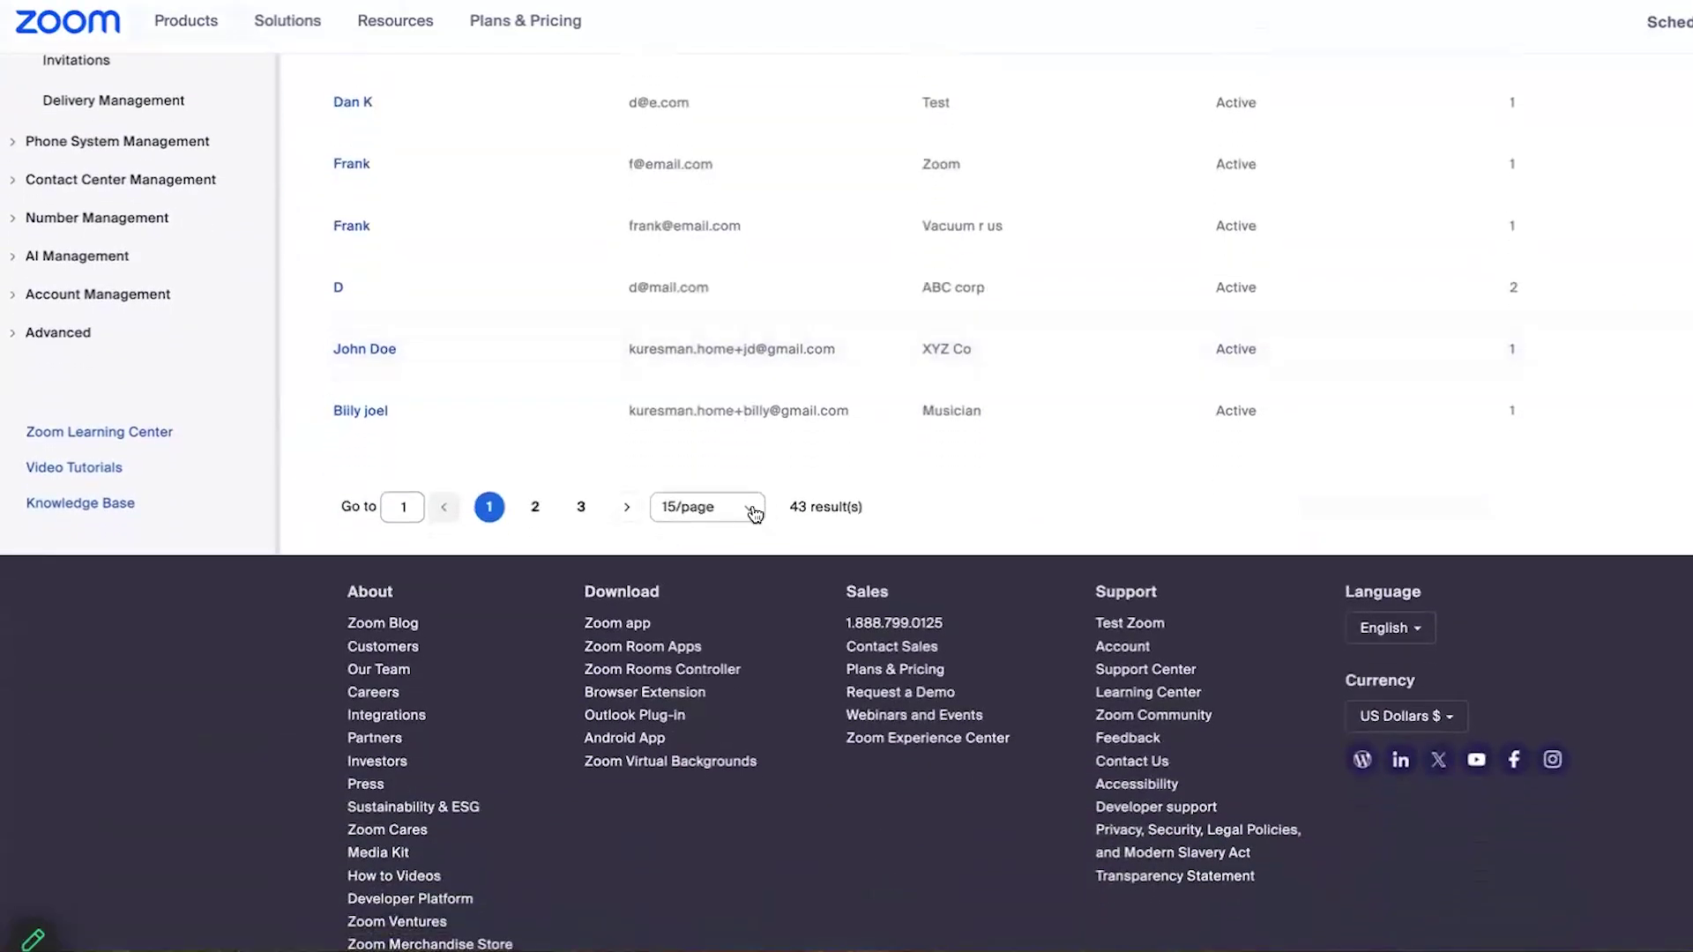
left_click(754, 513)
left_click(716, 577)
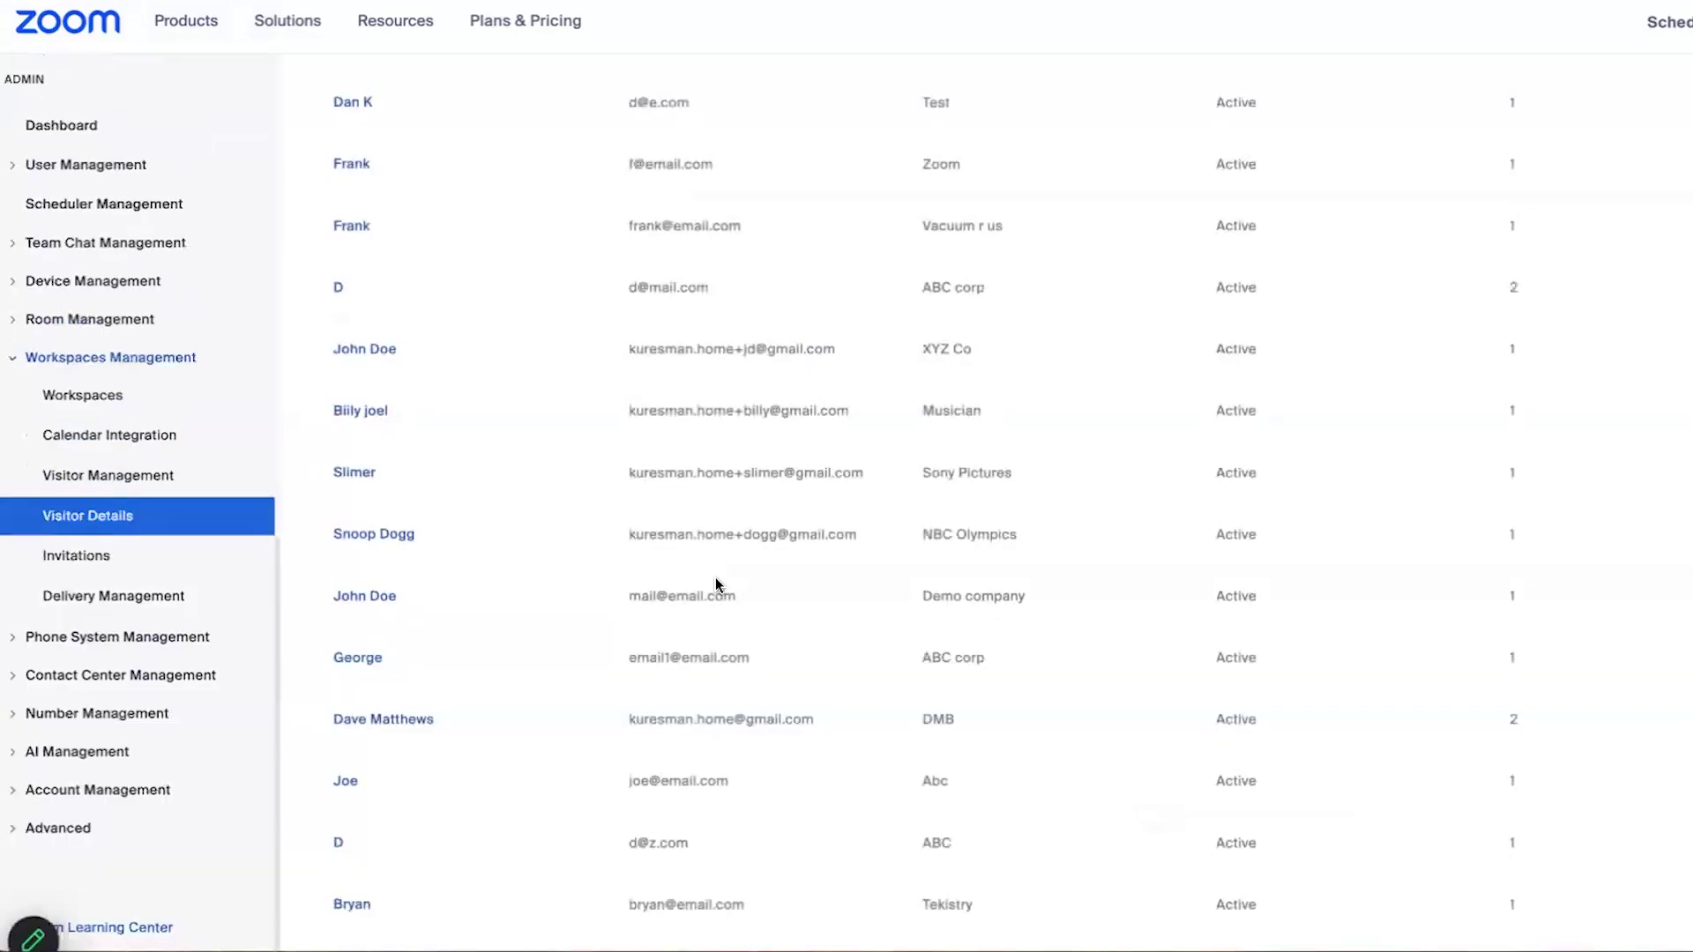
scroll(808, 616, "down", 10)
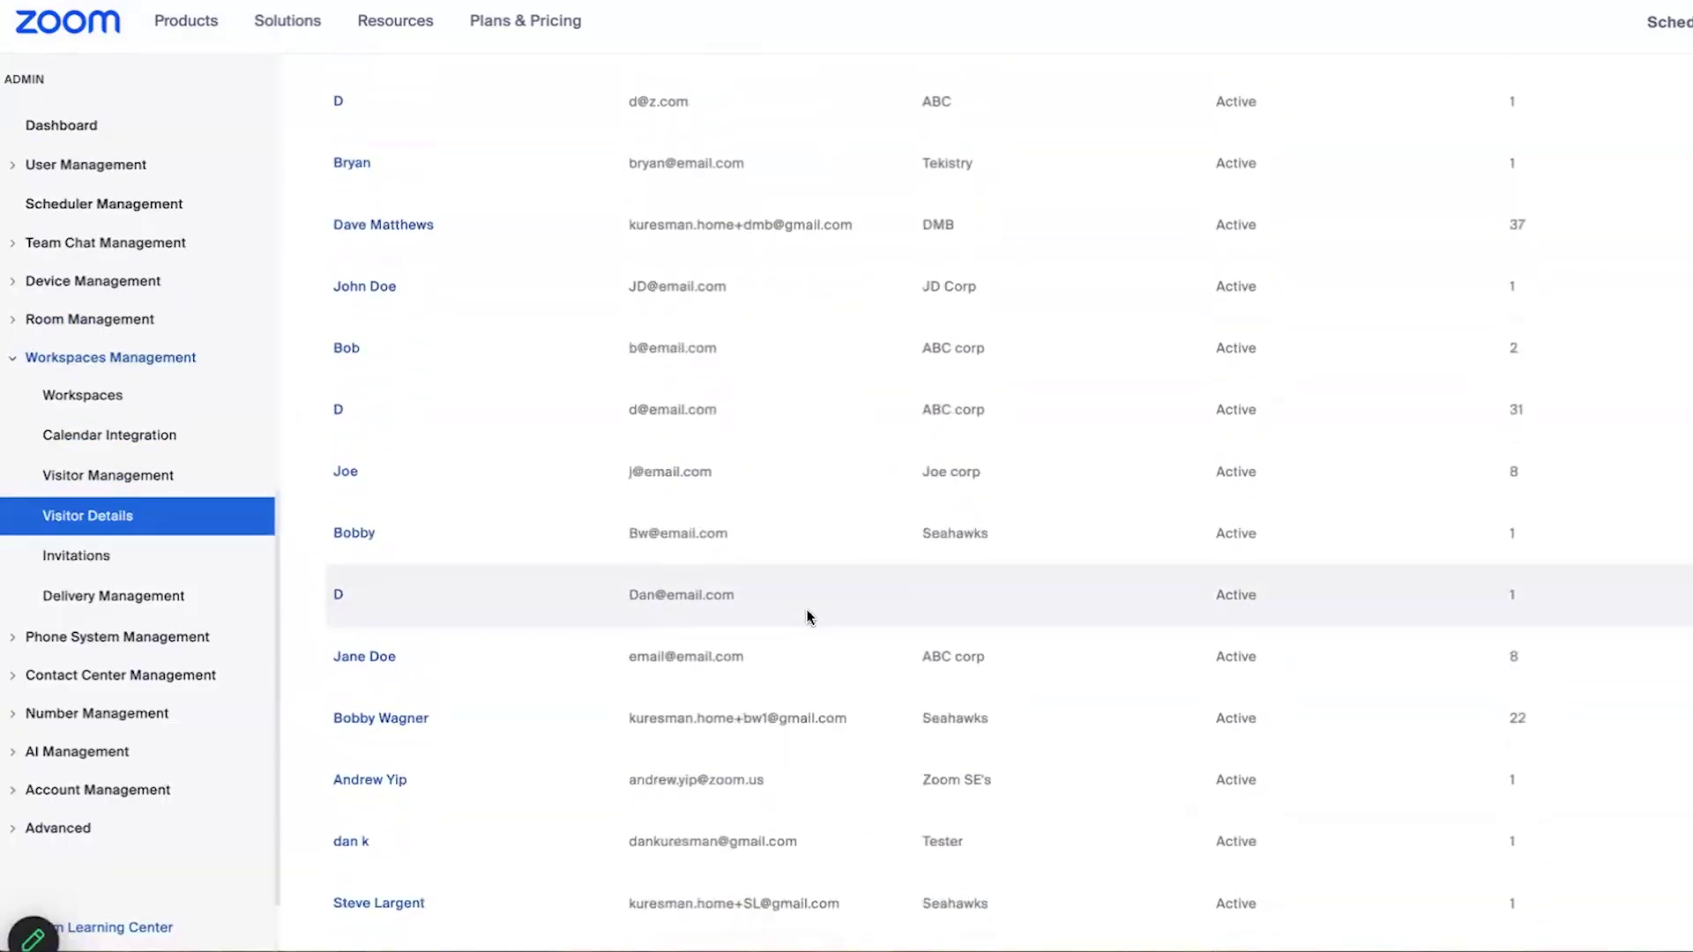
scroll(809, 616, "down", 1)
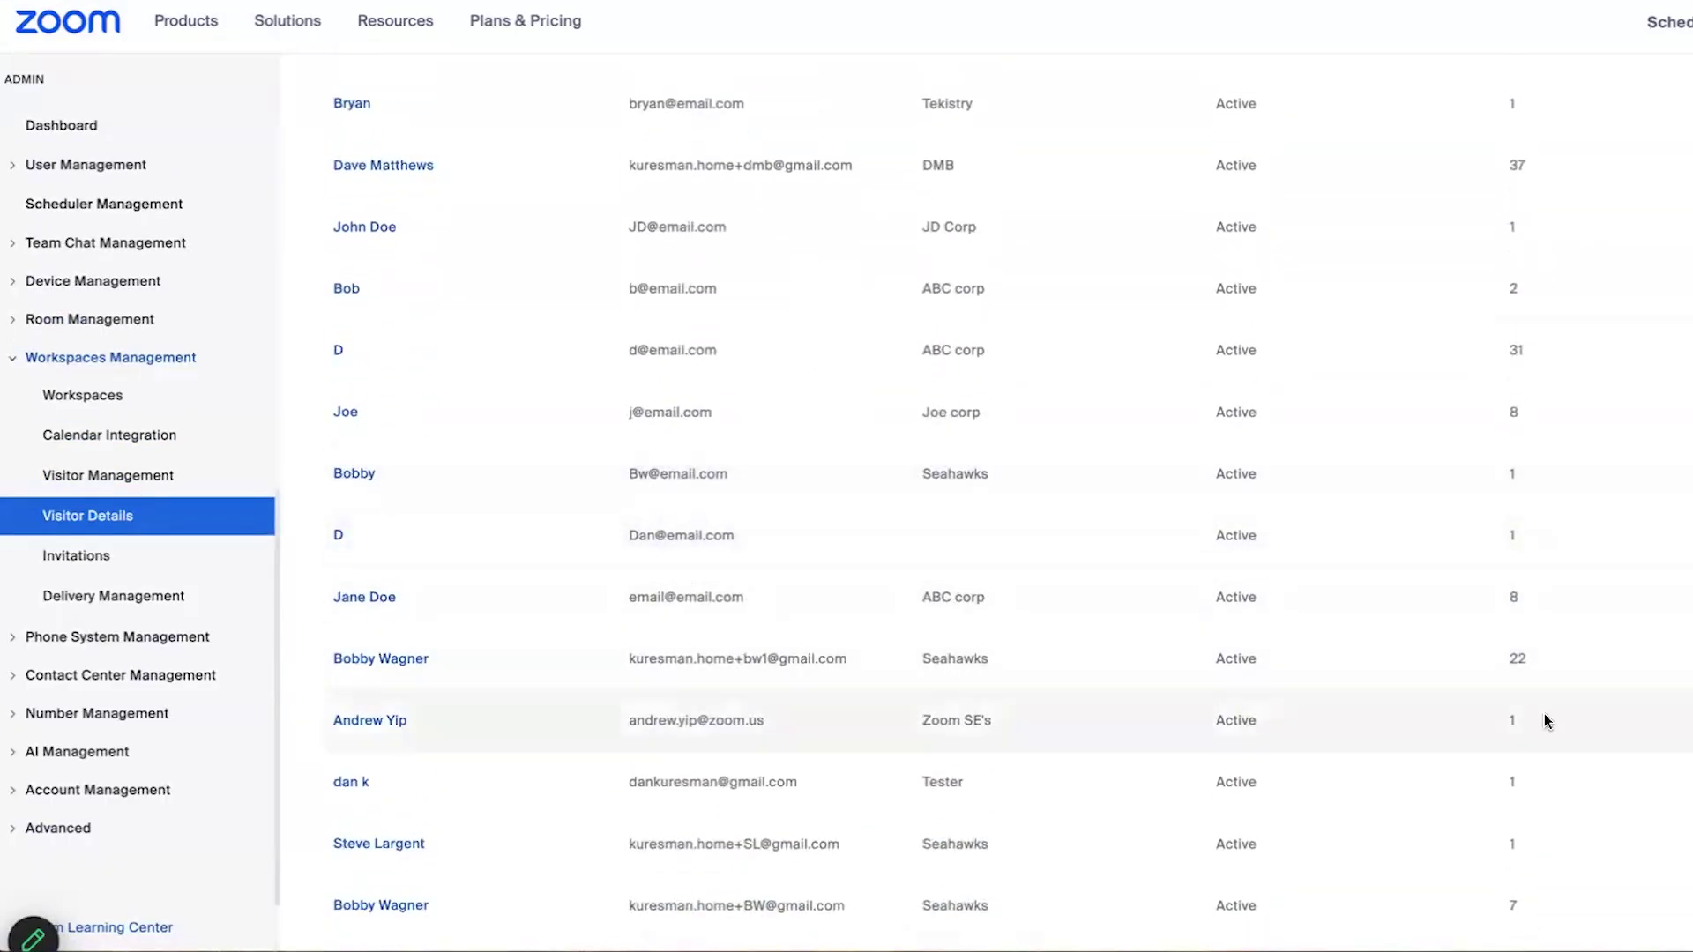
scroll(1508, 763, "down", 9)
scroll(1435, 520, "up", 2)
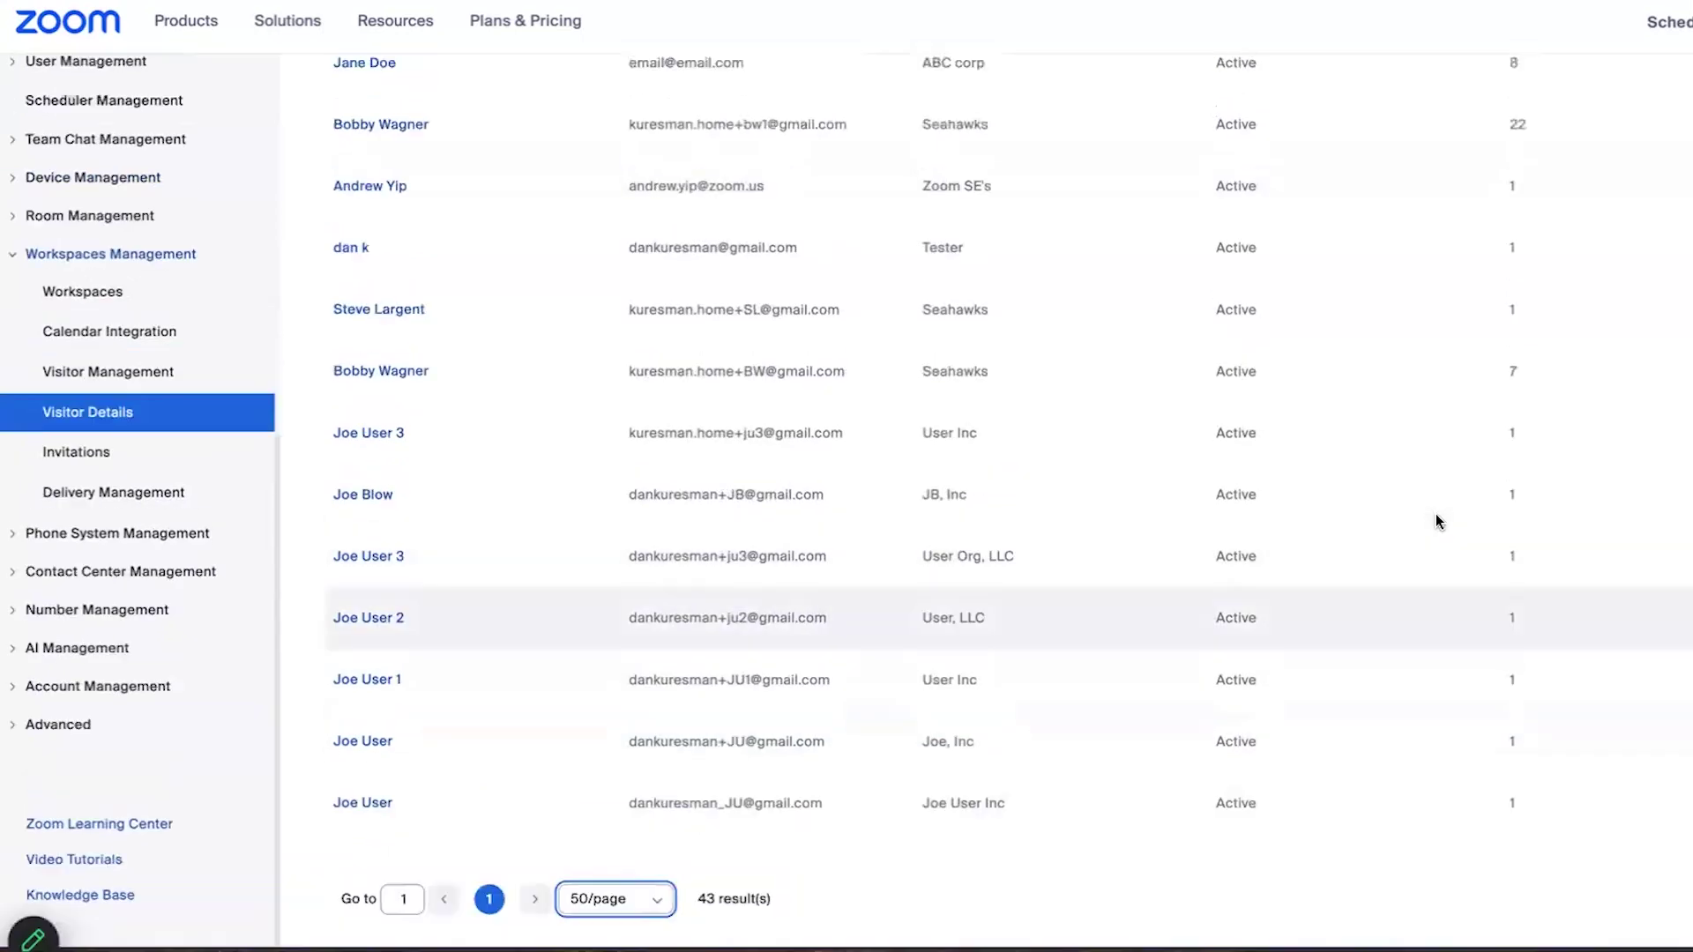
scroll(1435, 513, "up", 5)
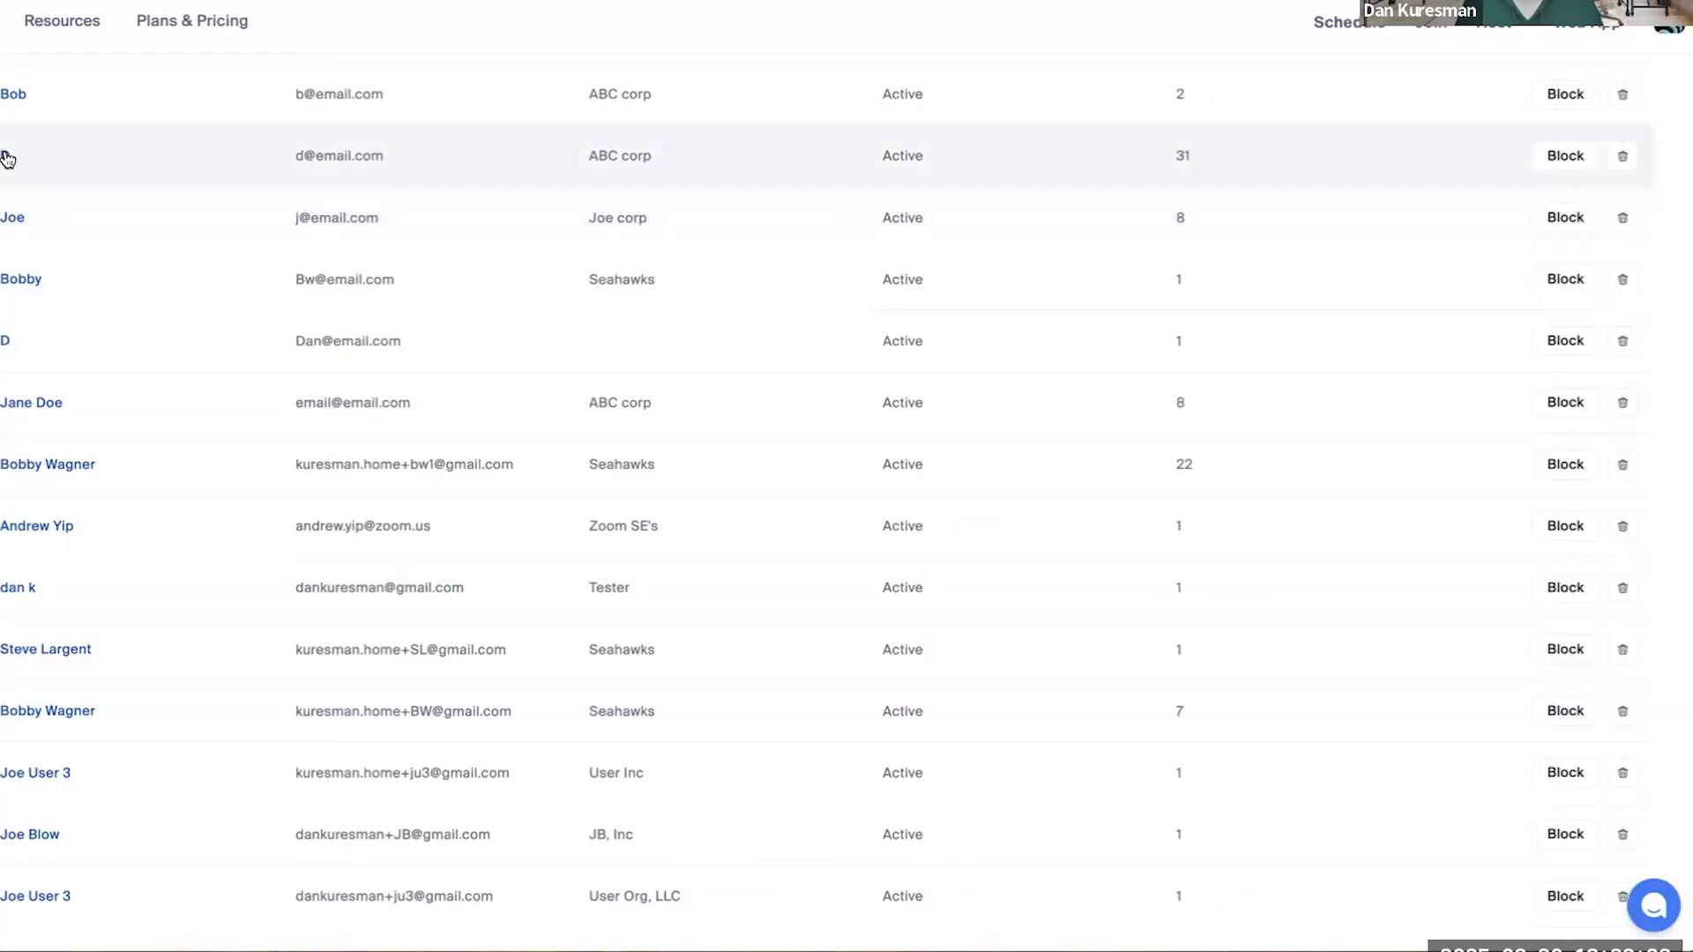
Step: Examine the profile and visit activity of the ABC corp visitor with 31 visits, and close the details
left_click(7, 157)
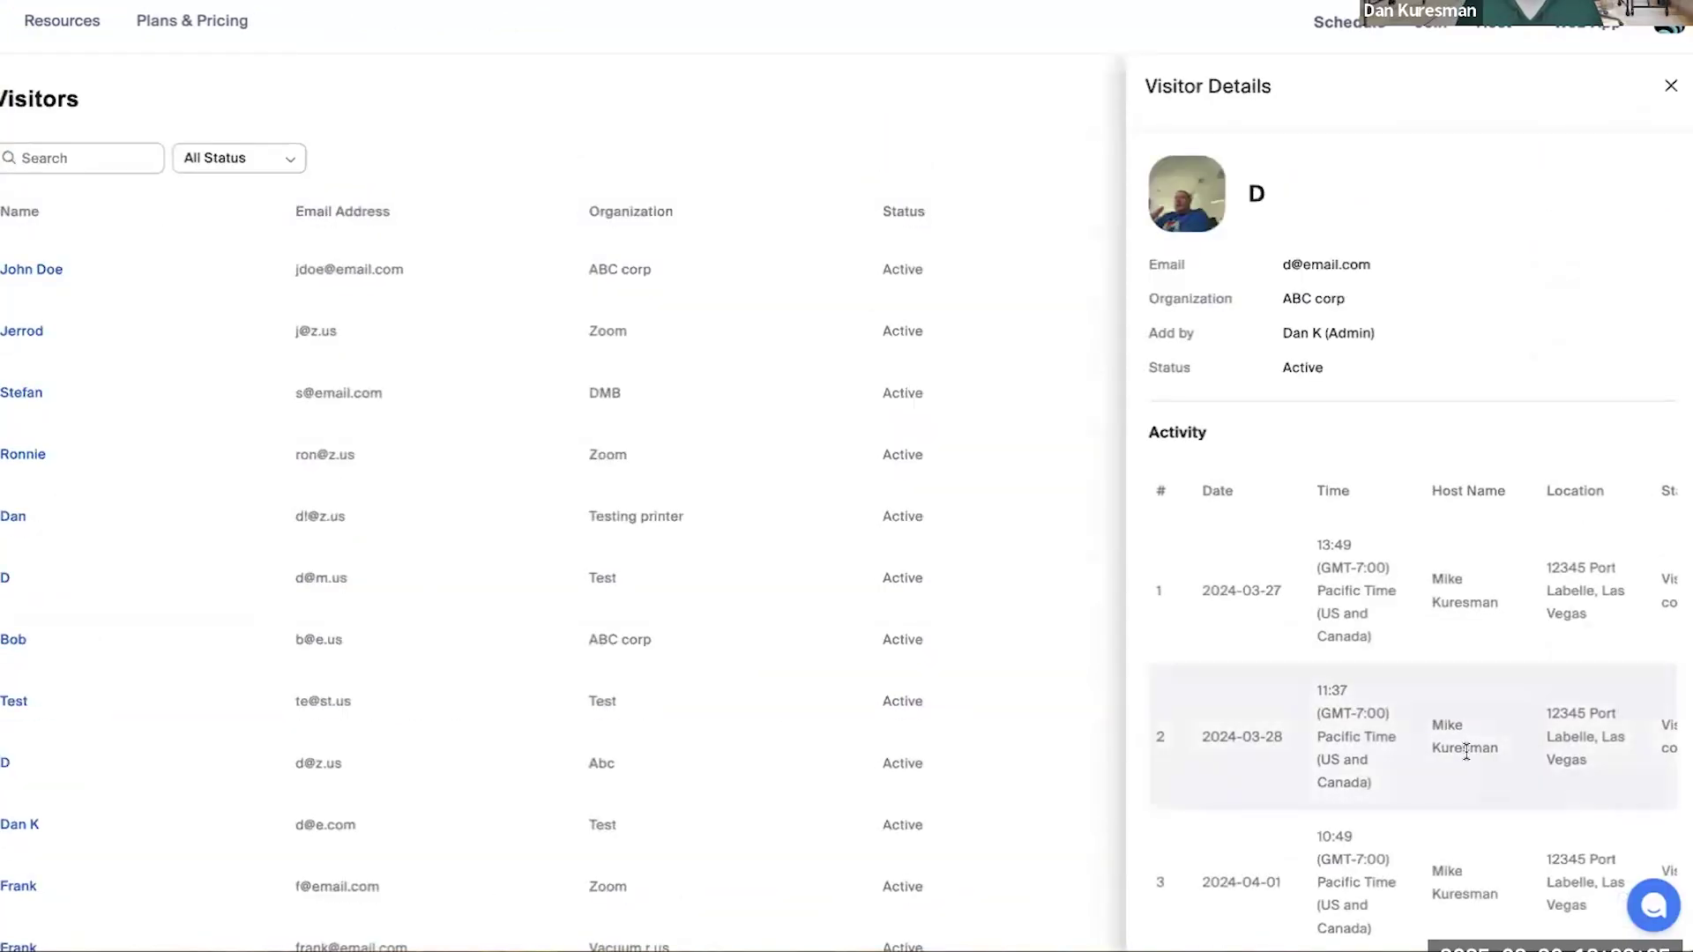
scroll(1466, 751, "down", 3)
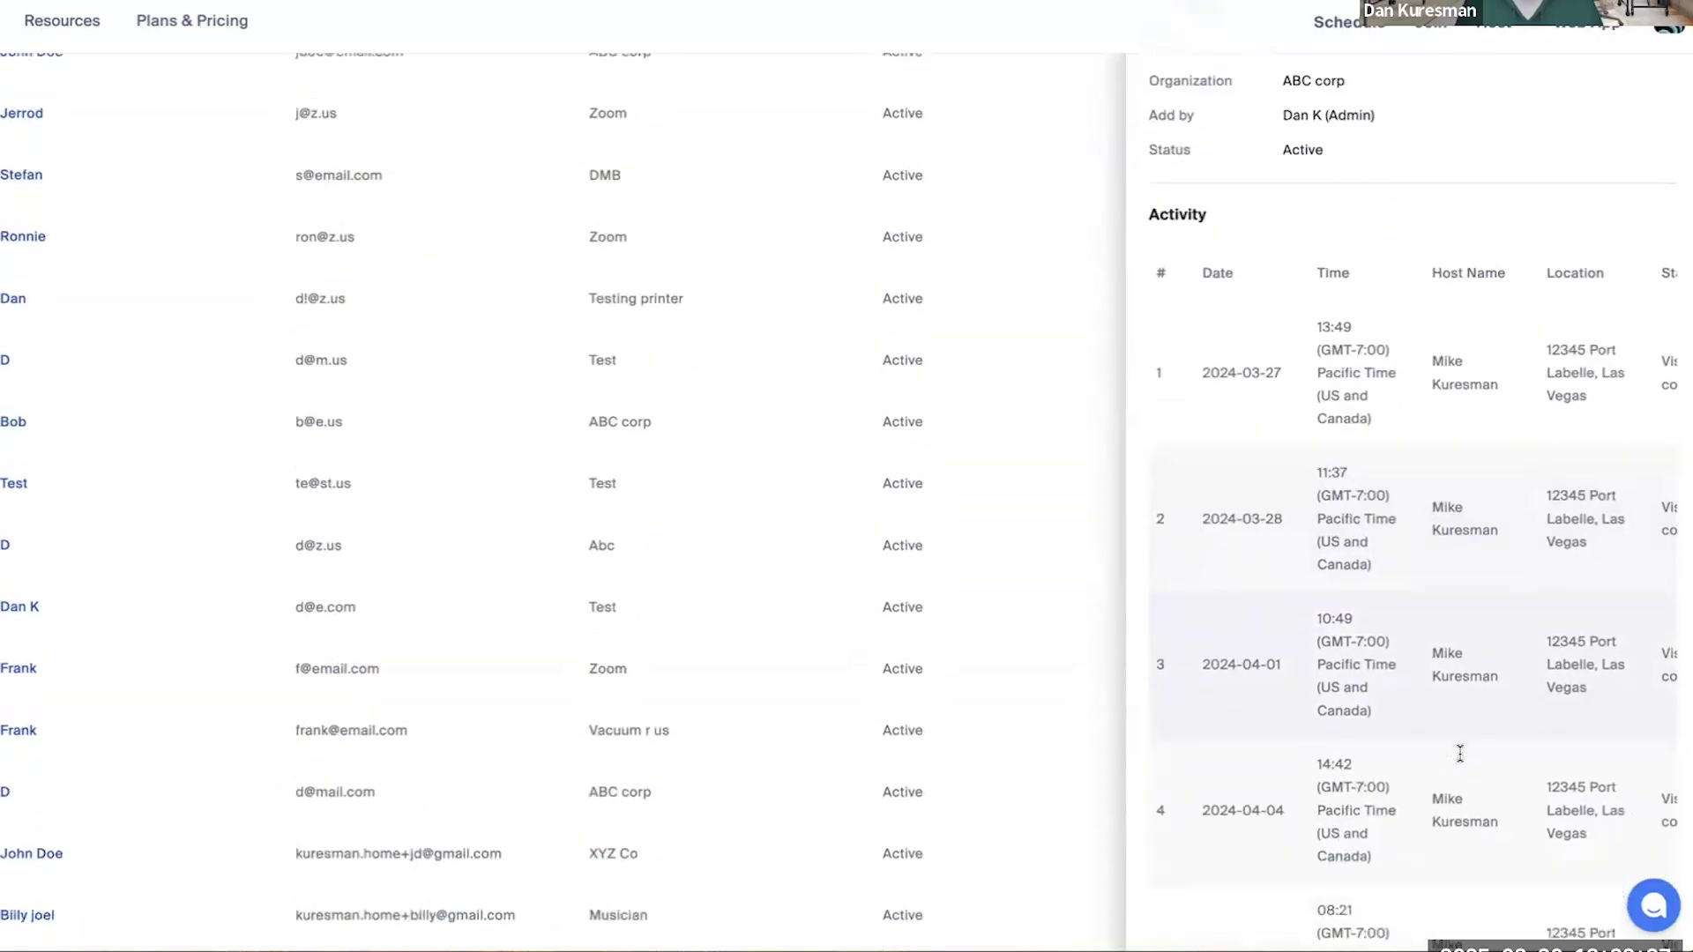
scroll(1460, 754, "down", 5)
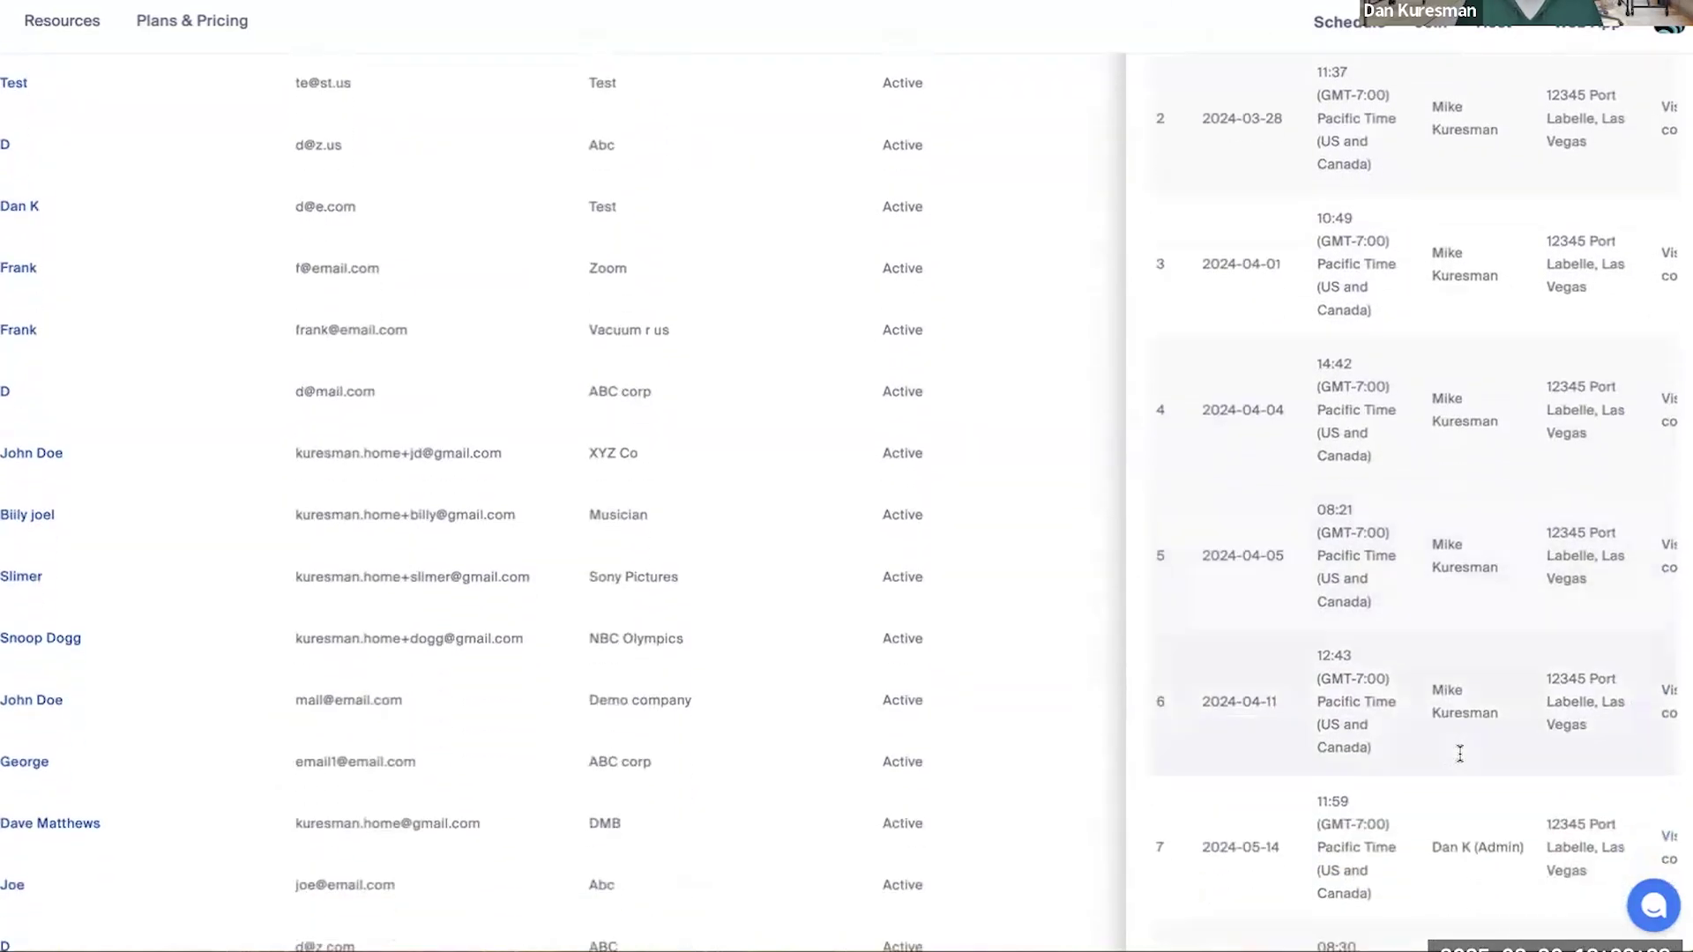
scroll(1460, 754, "down", 9)
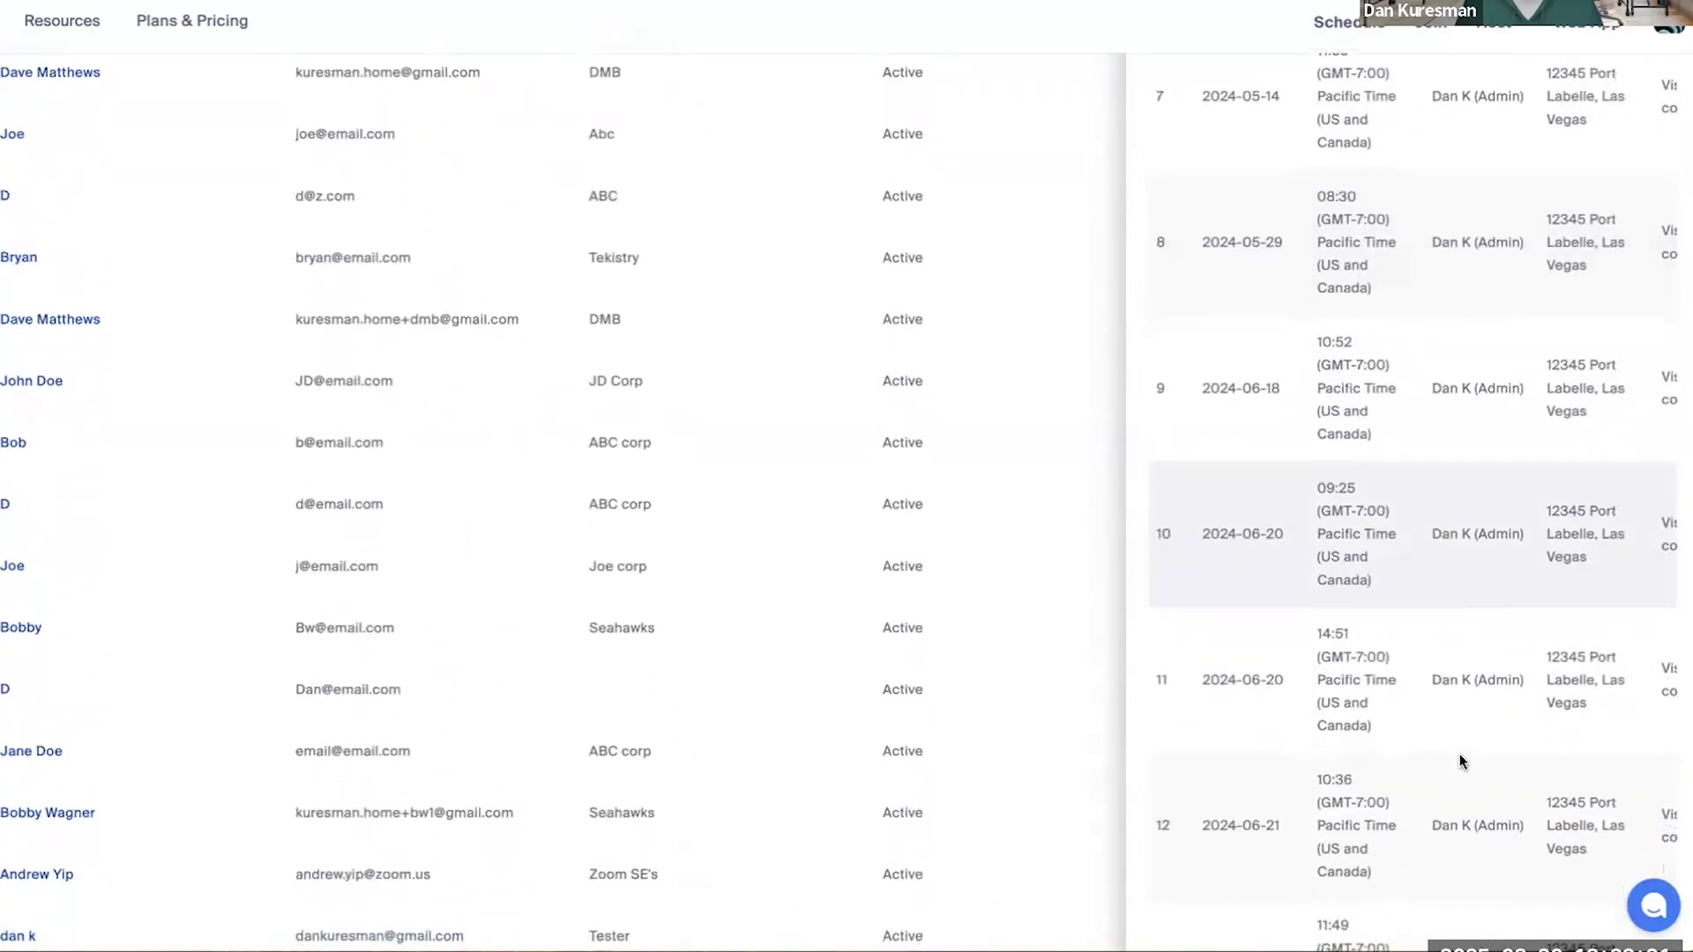
scroll(1462, 762, "up", 15)
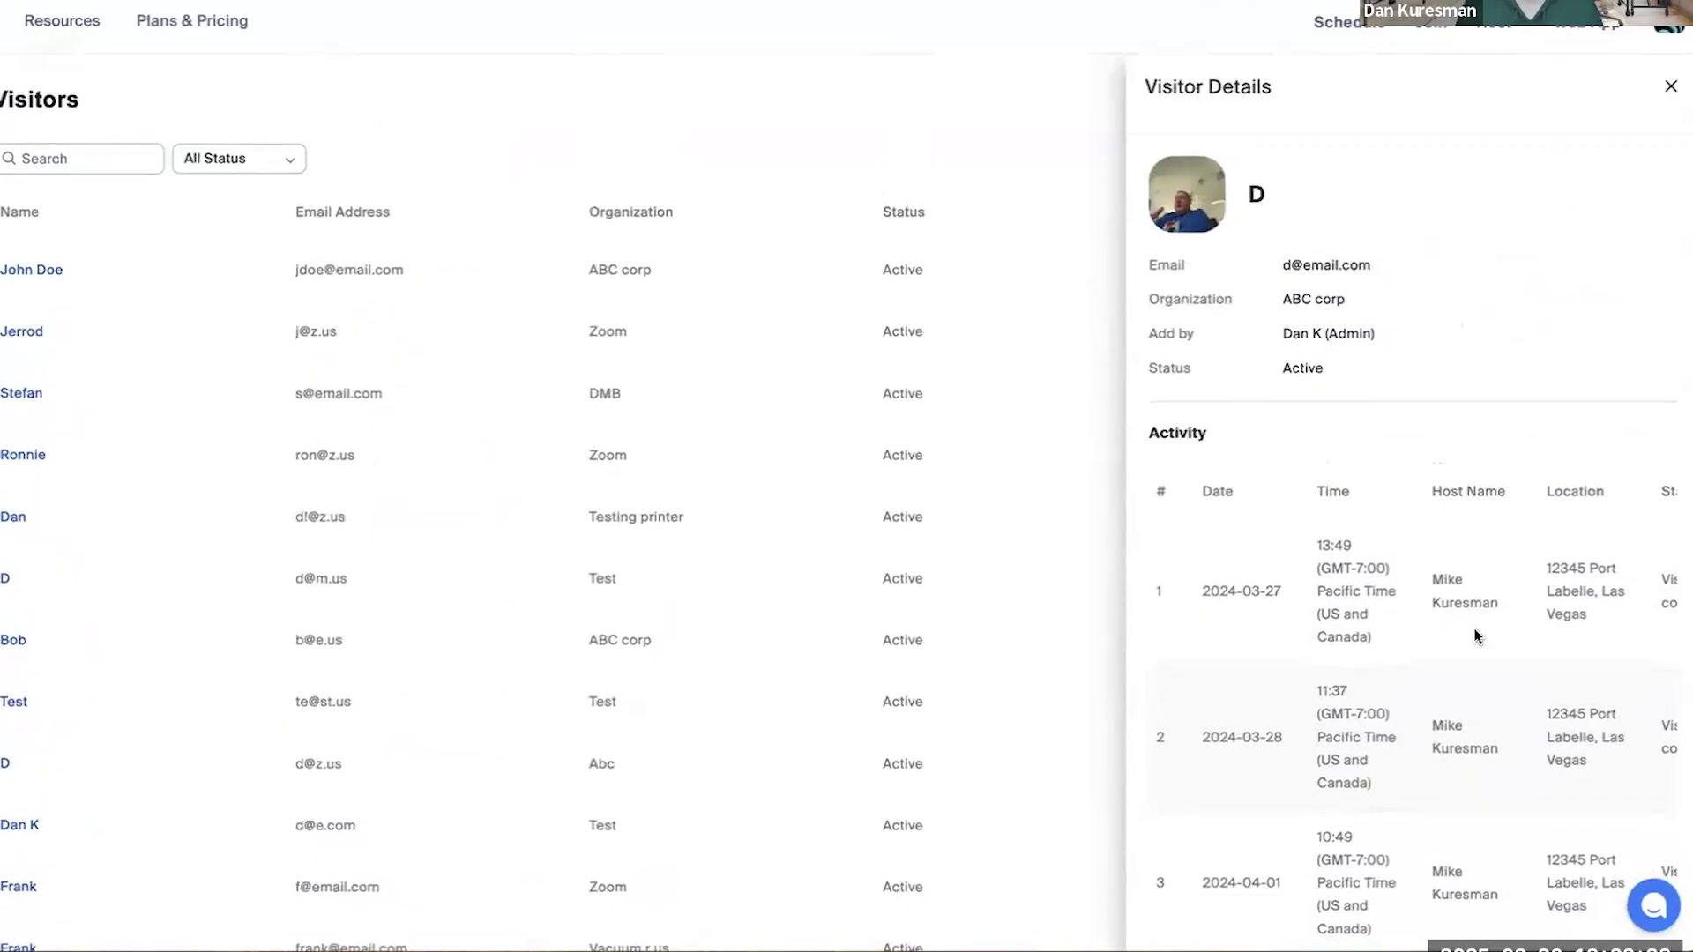
left_click(1669, 89)
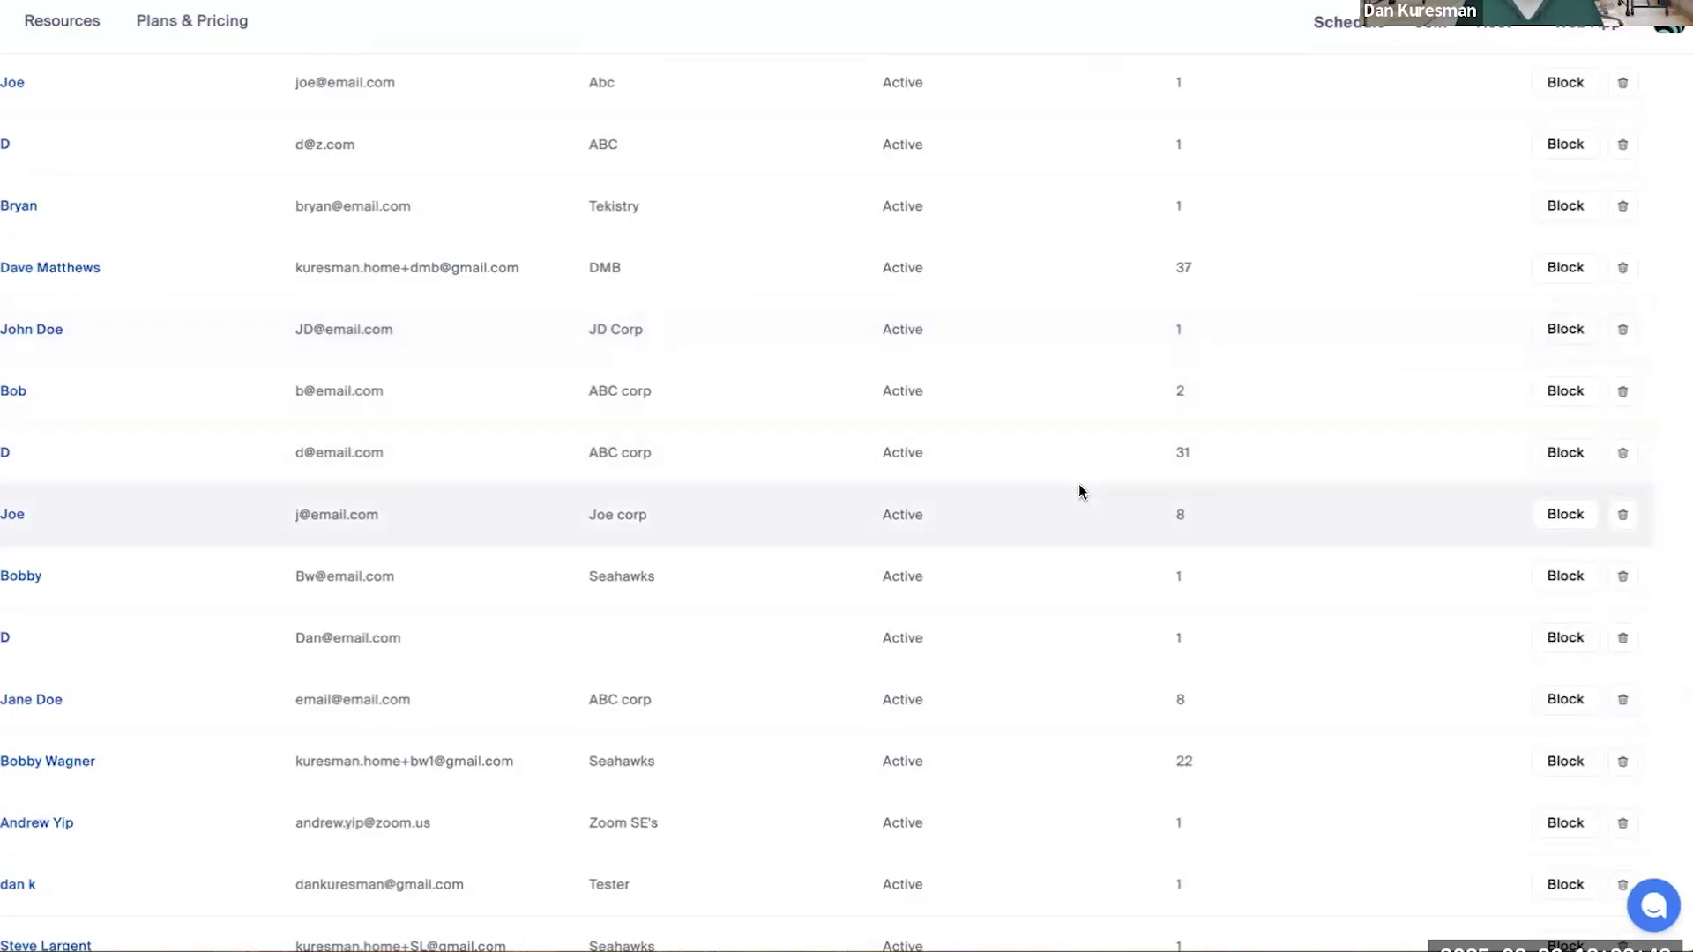
Step: Open the form for adding a blocked visitor and view its option for multiple visitors
scroll(1082, 492, "up", 10)
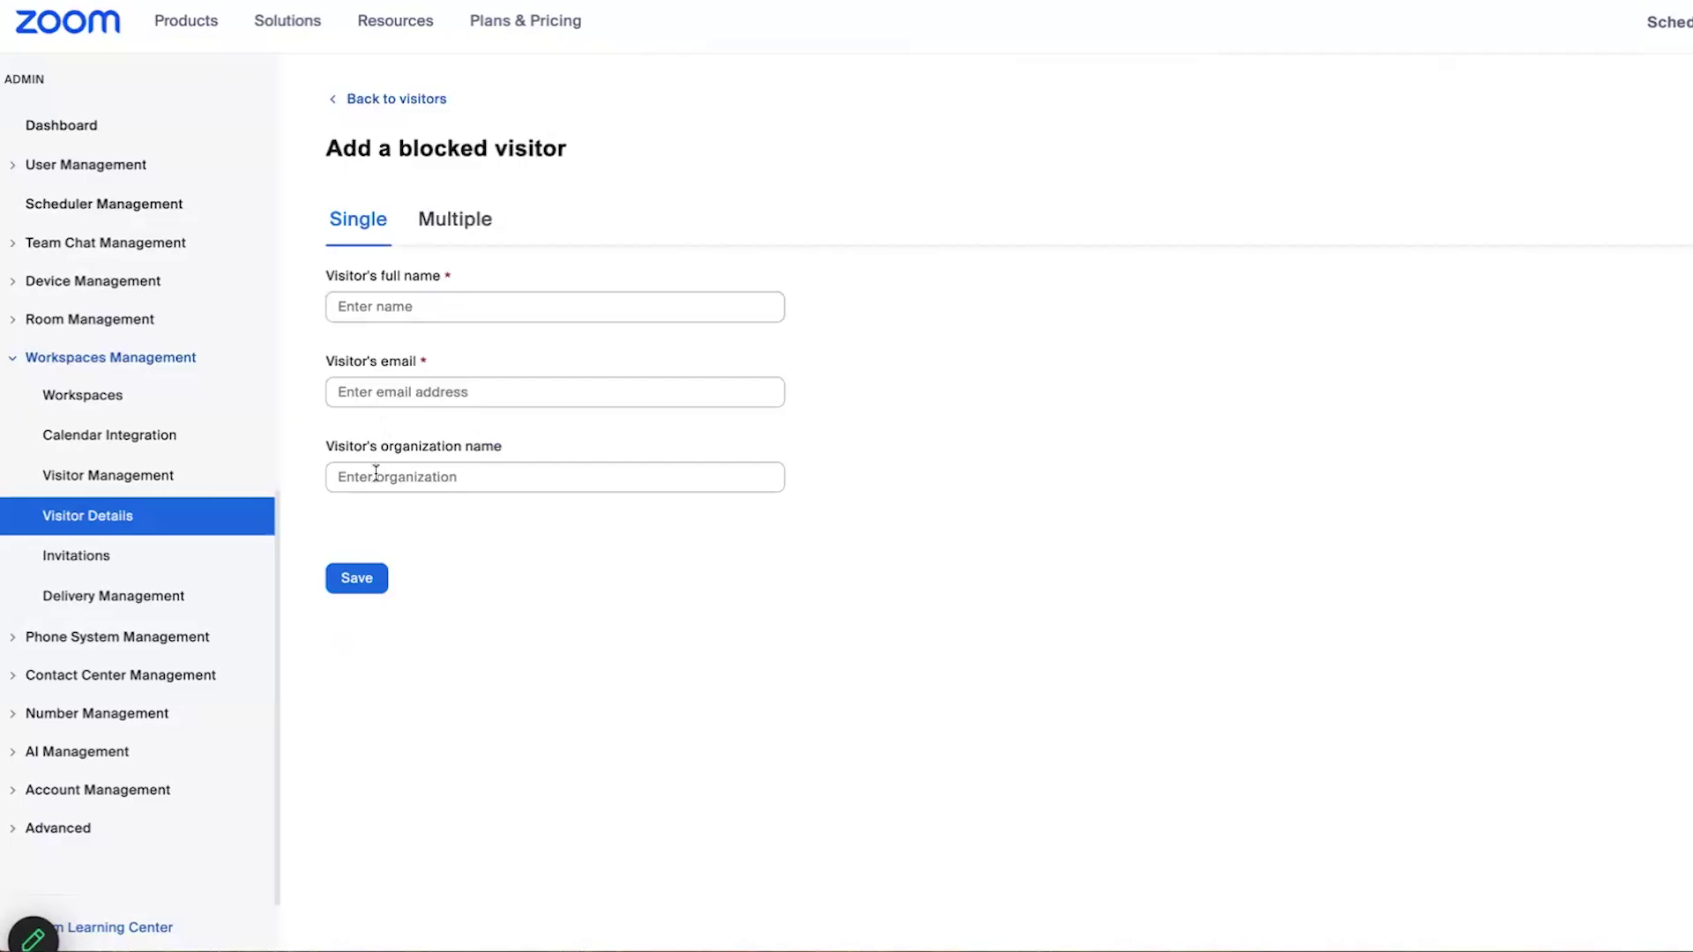
left_click(461, 226)
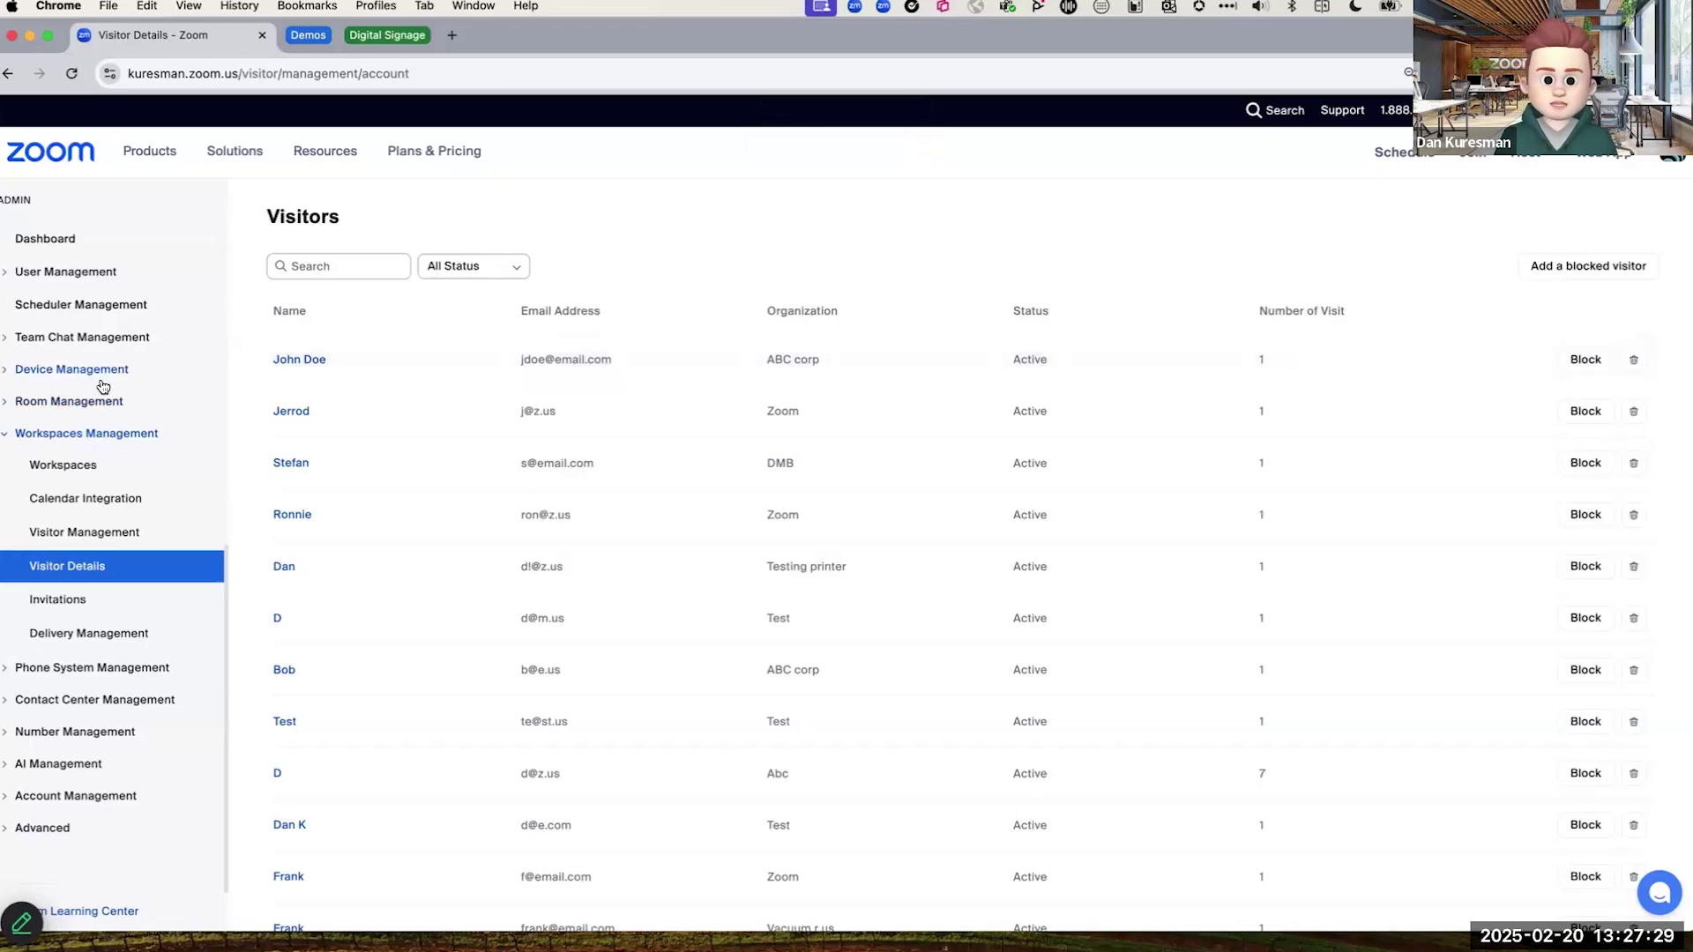
Step: Open the visitor metrics for Workspaces on the Dashboard and inspect the location filter
left_click(50, 238)
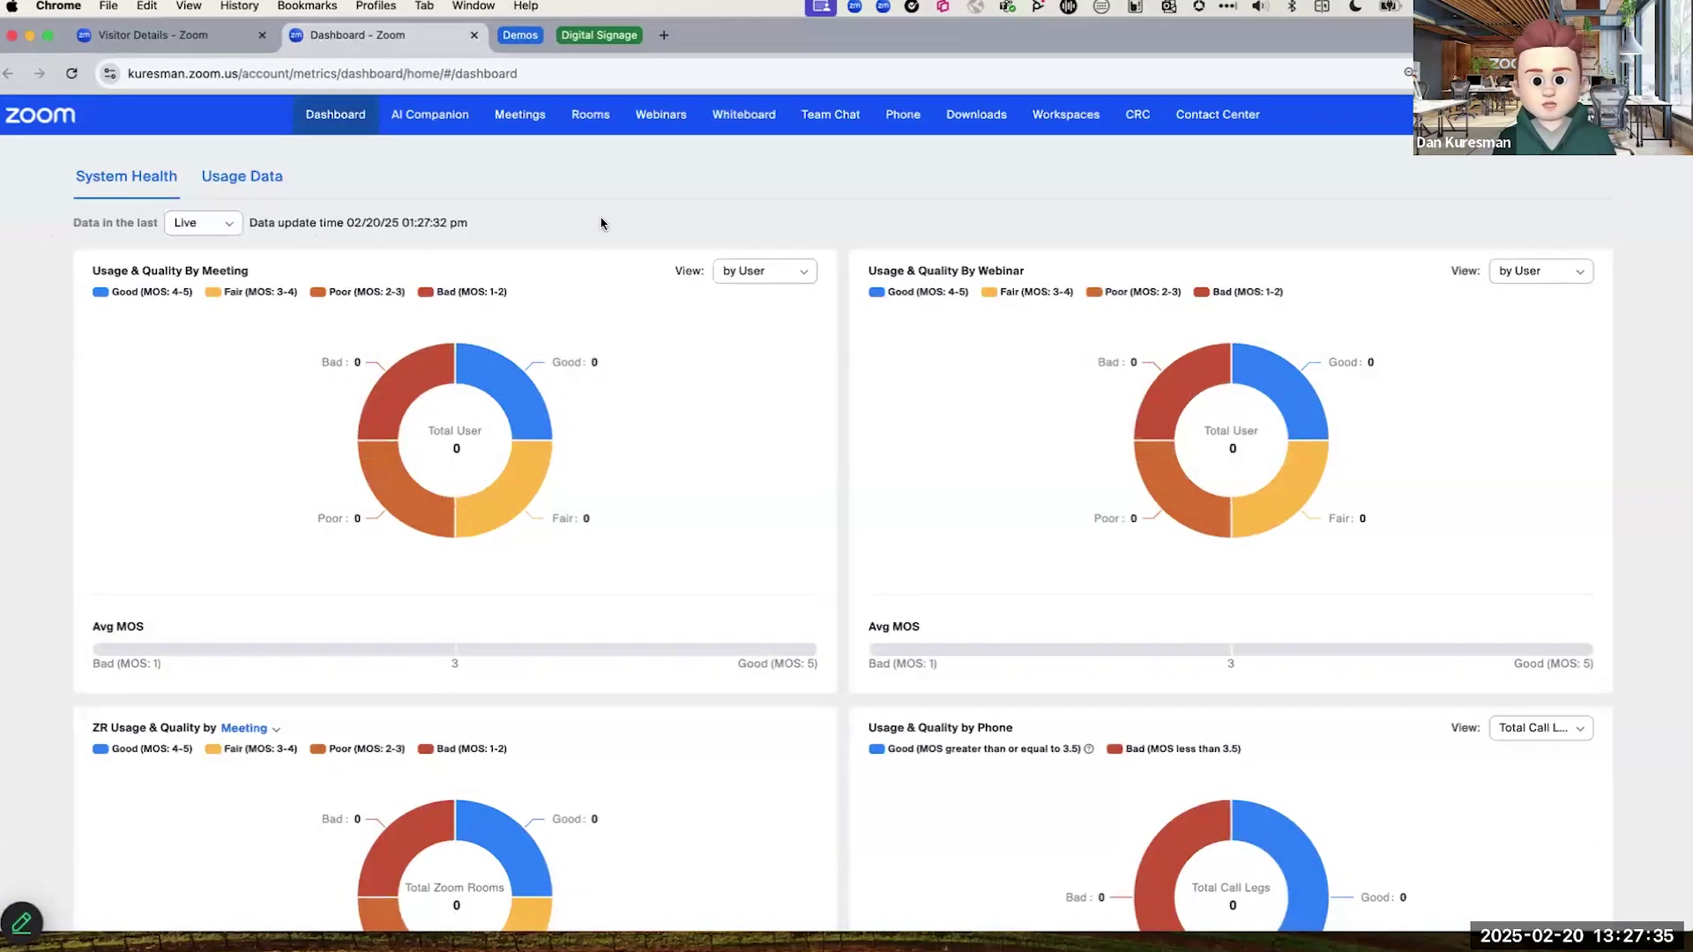
left_click(1063, 121)
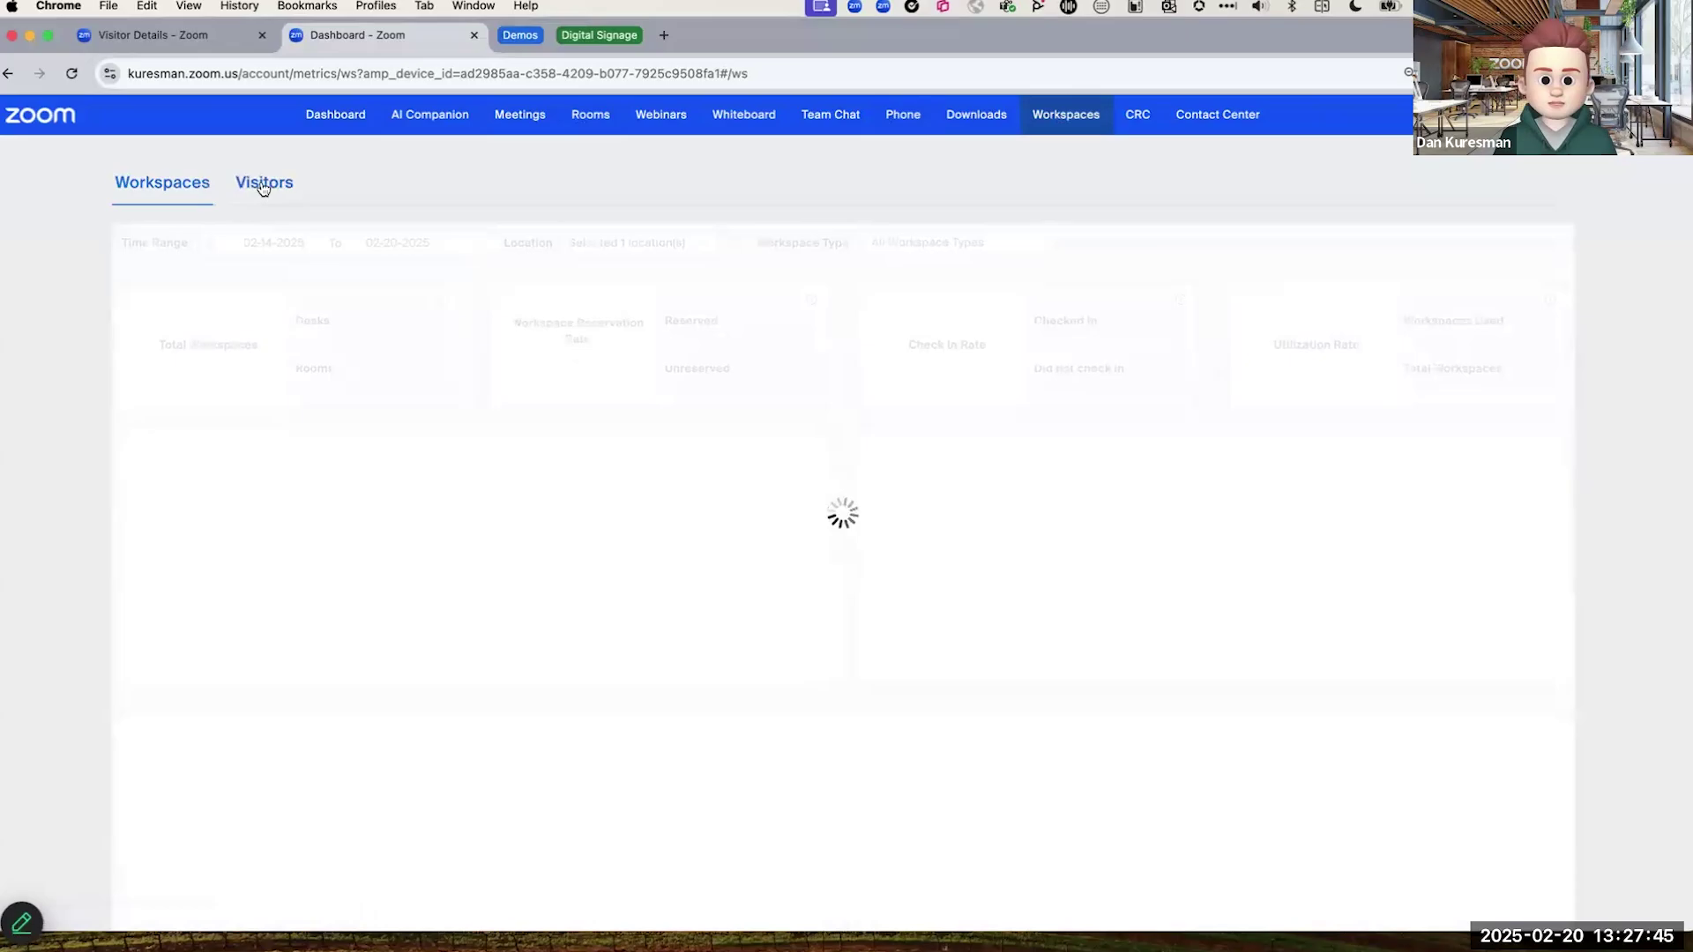
left_click(261, 186)
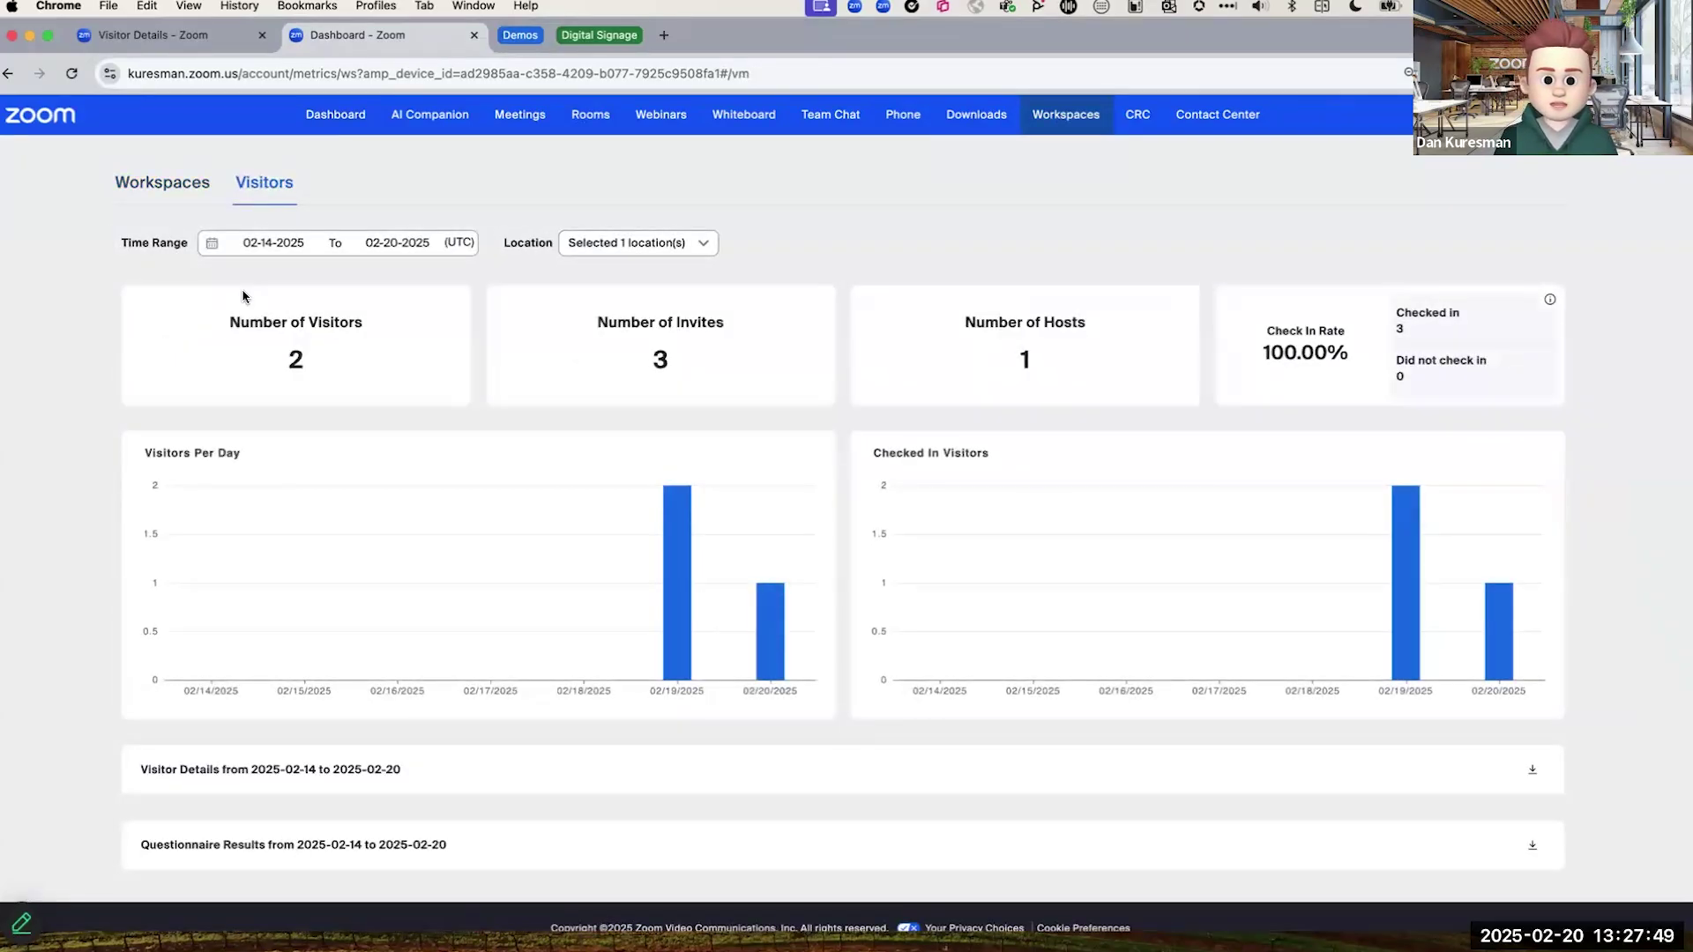
left_click(625, 250)
left_click(924, 220)
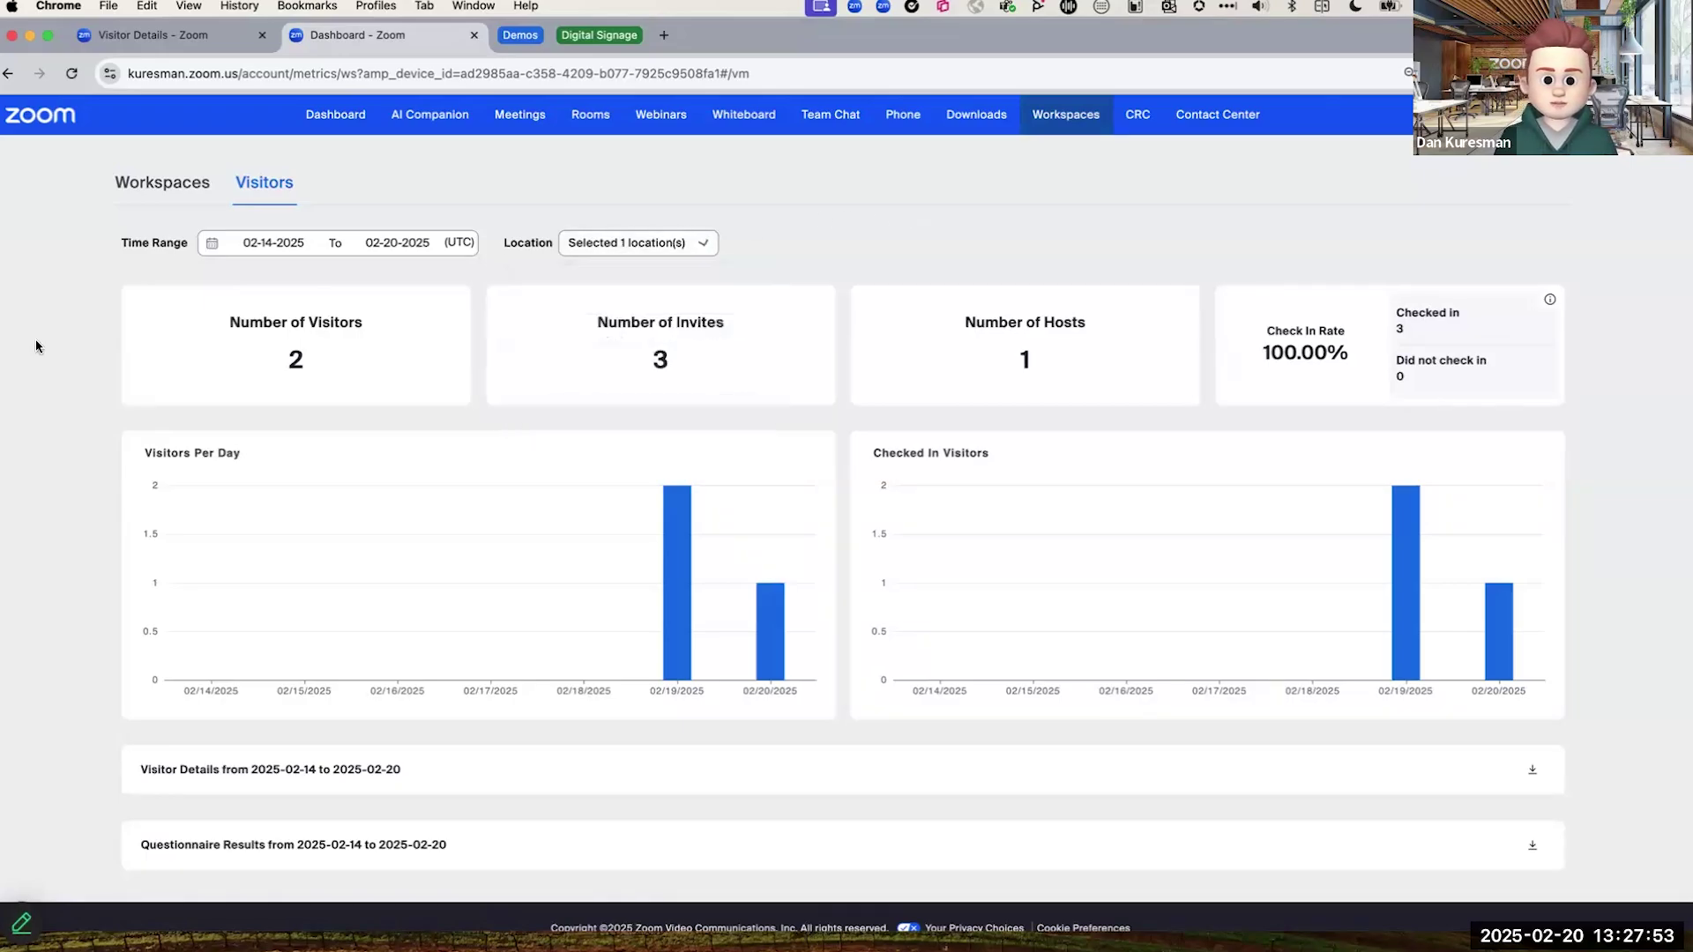